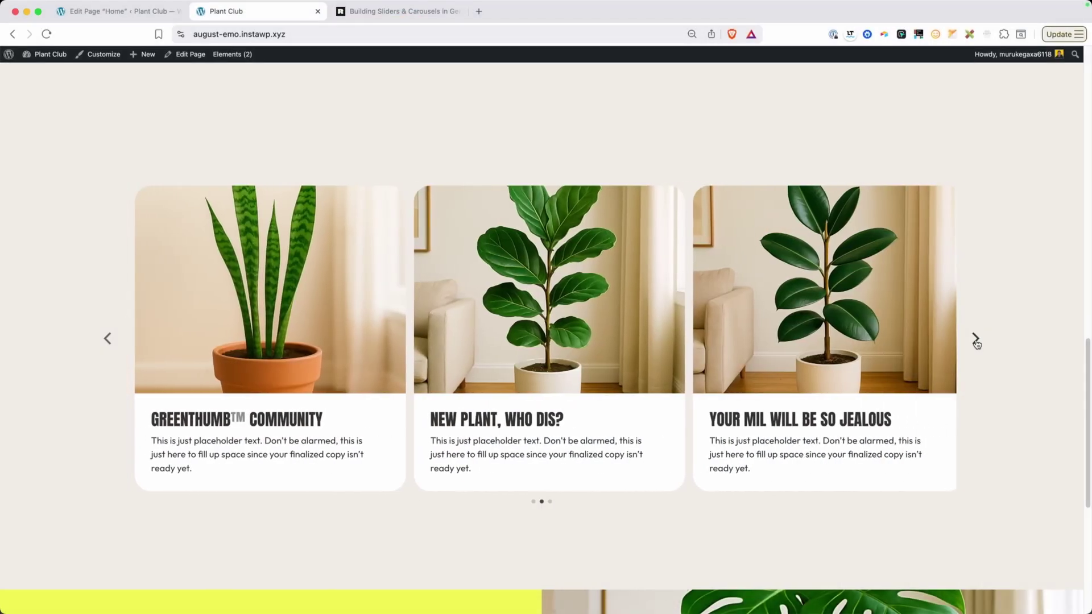
pyautogui.click(975, 339)
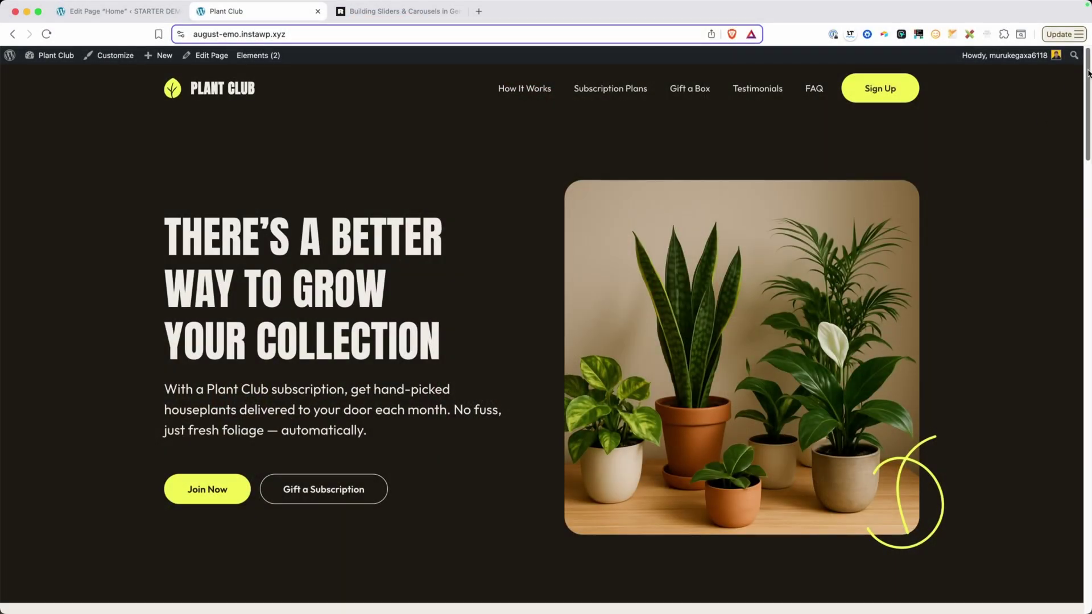
# Step: Scroll through the plant cards shown as a three-column grid, then bring up the 'Building Sliders & Carousels' tutorial
pyautogui.moveTo(1088, 74); pyautogui.dragTo(1088, 308)
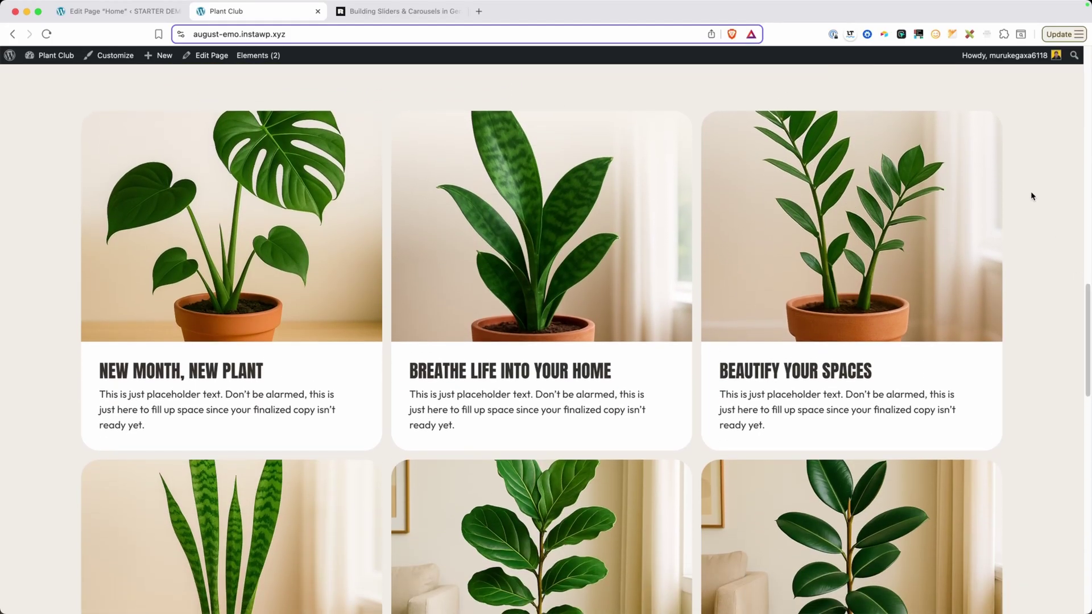
pyautogui.scroll(-1, 1018, 196)
pyautogui.scroll(-4, 398, 288)
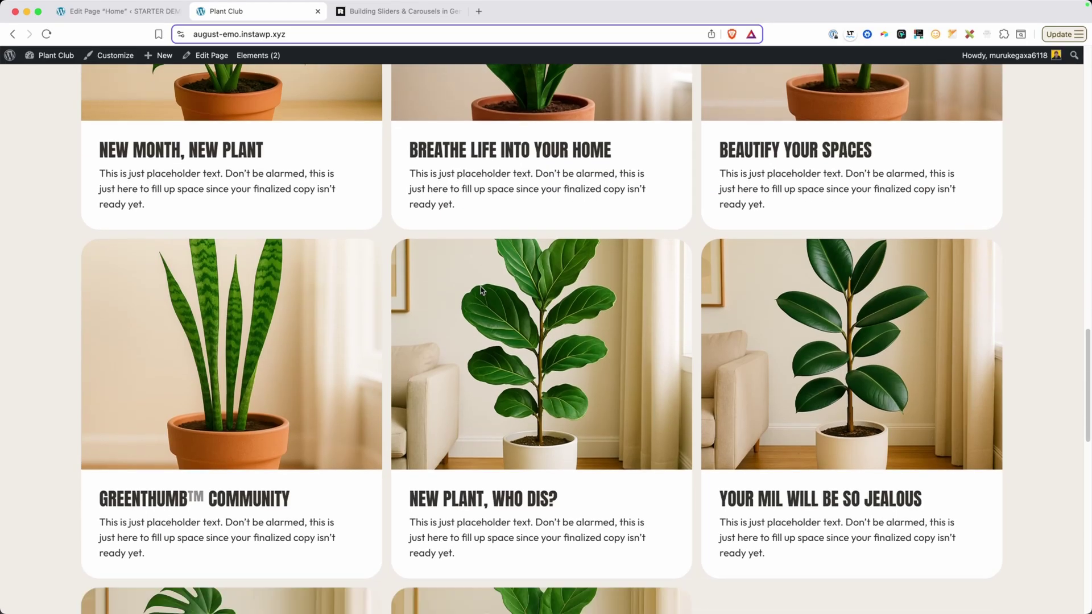
pyautogui.scroll(-5, 485, 285)
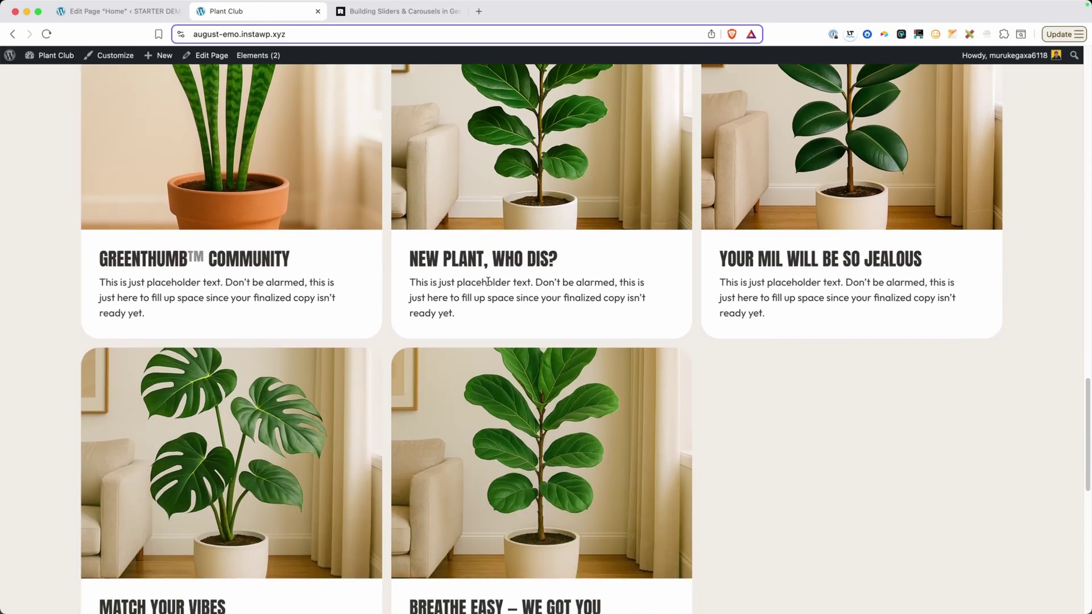
pyautogui.scroll(-5, 488, 281)
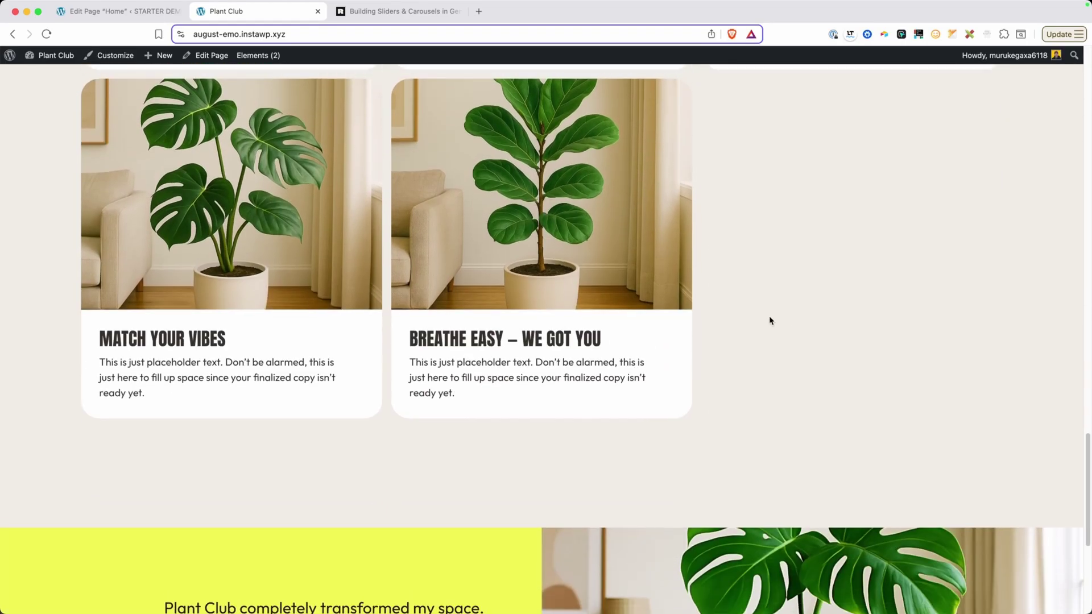
pyautogui.scroll(10, 770, 320)
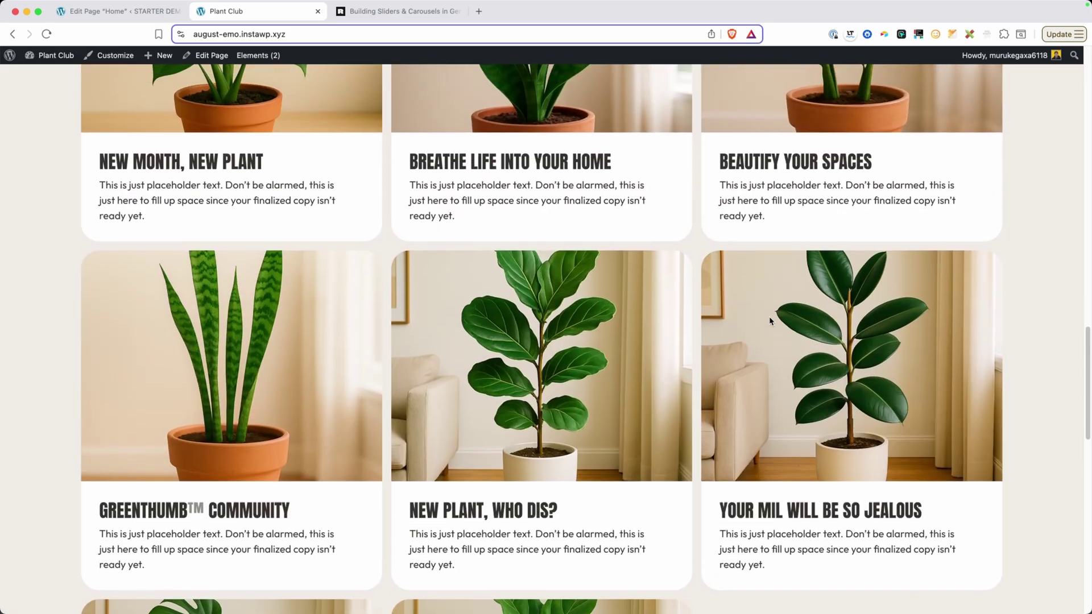
pyautogui.scroll(4, 769, 317)
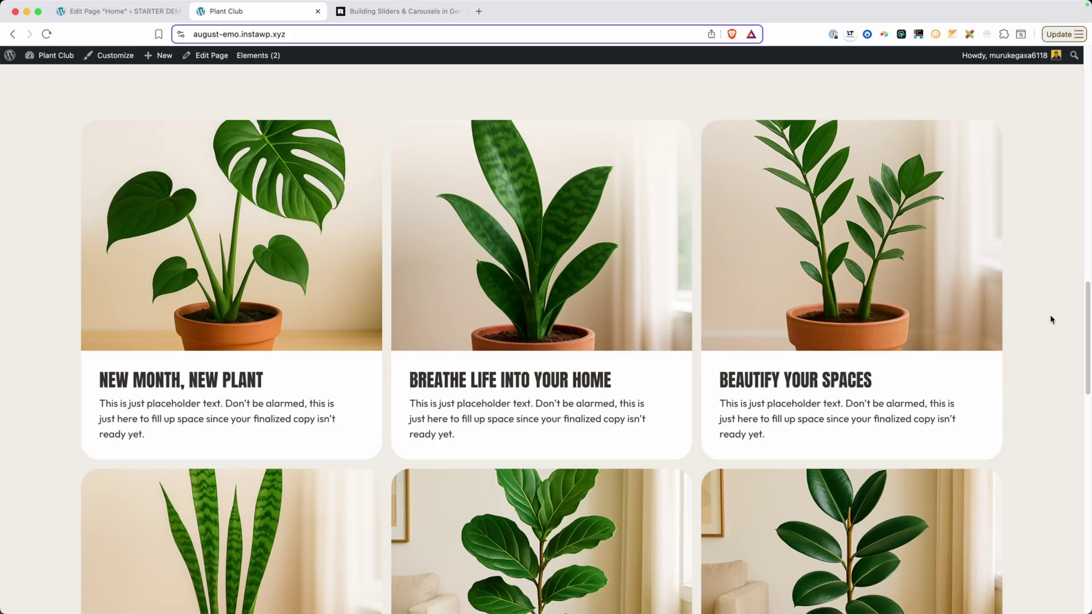
pyautogui.click(398, 12)
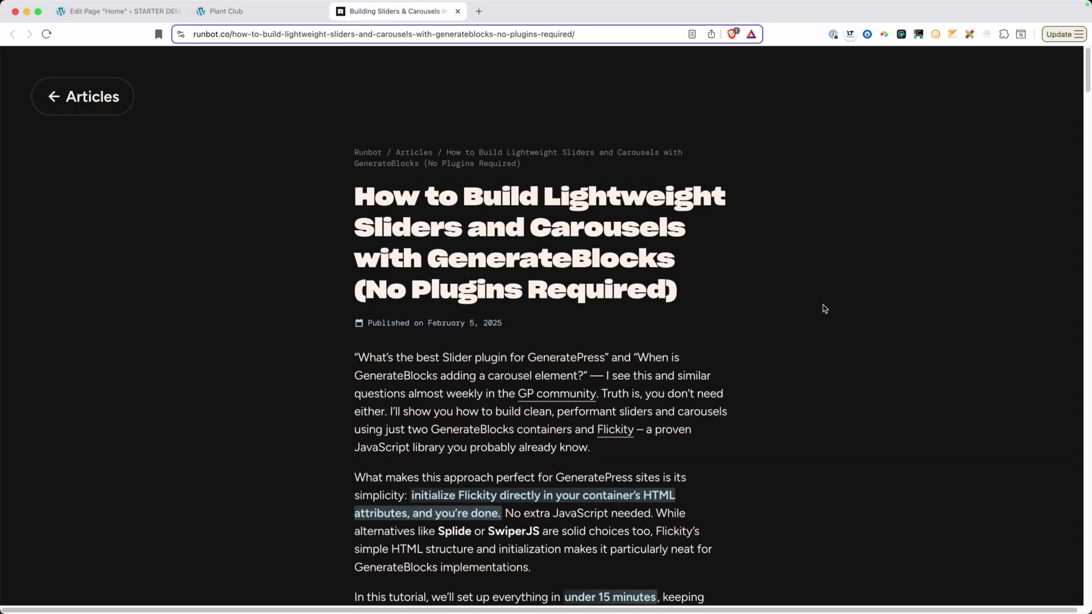
# Step: Scroll the Runbot article down to the Step 1 Flickity enqueue code and Step 2 container structure
pyautogui.scroll(-1, 825, 309)
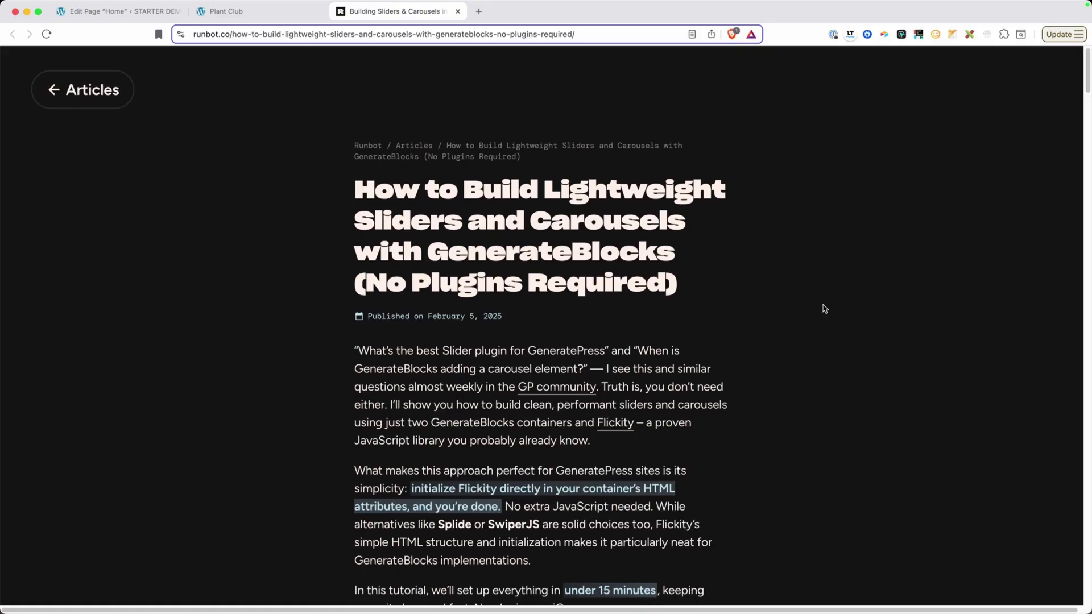
pyautogui.scroll(-5, 825, 309)
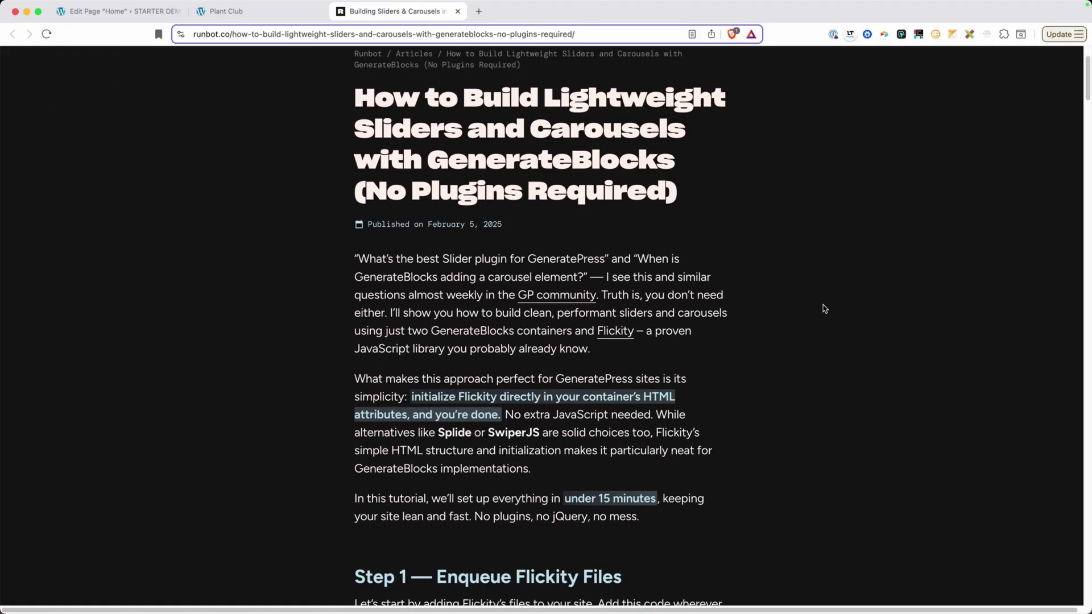
pyautogui.scroll(-5, 825, 309)
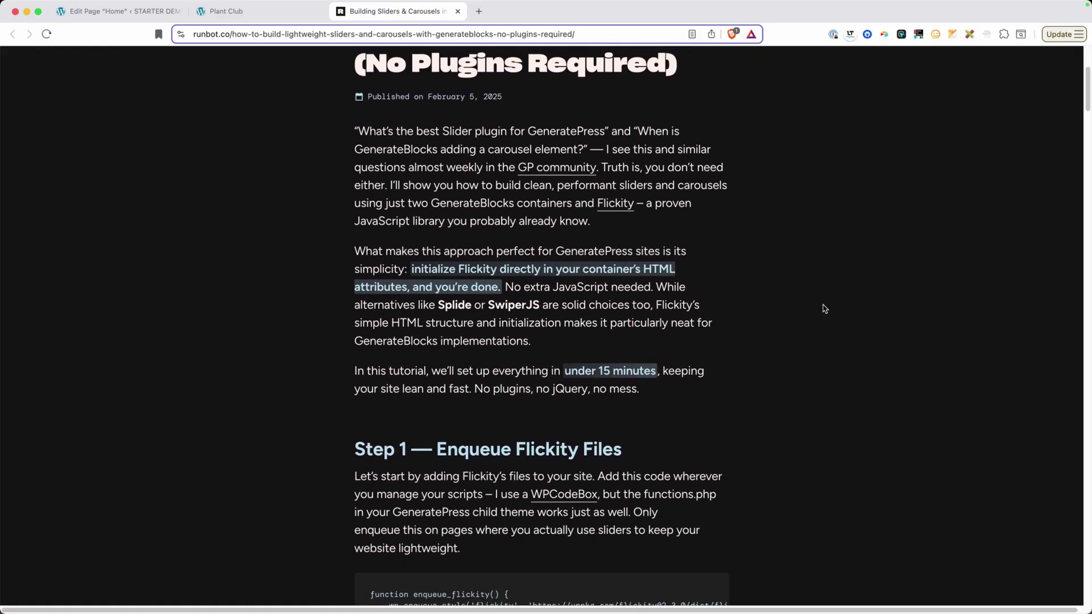
pyautogui.scroll(-6, 825, 309)
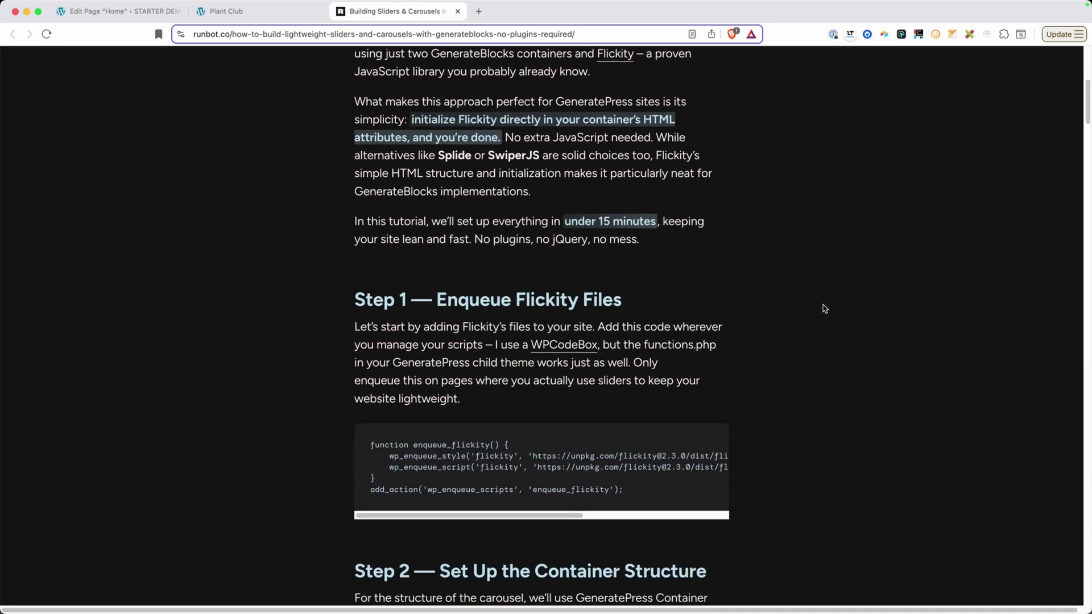
pyautogui.scroll(-4, 825, 308)
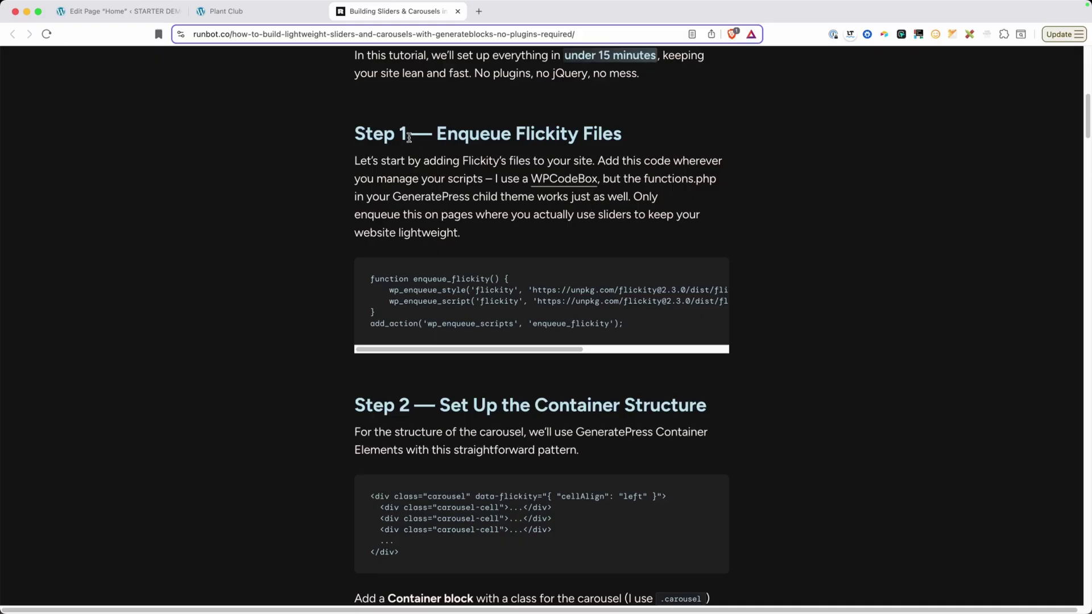
# Step: In the Home page List View, expand the Grid/Carousel section, check the card containers, and select the Grid block
pyautogui.press('super+1')
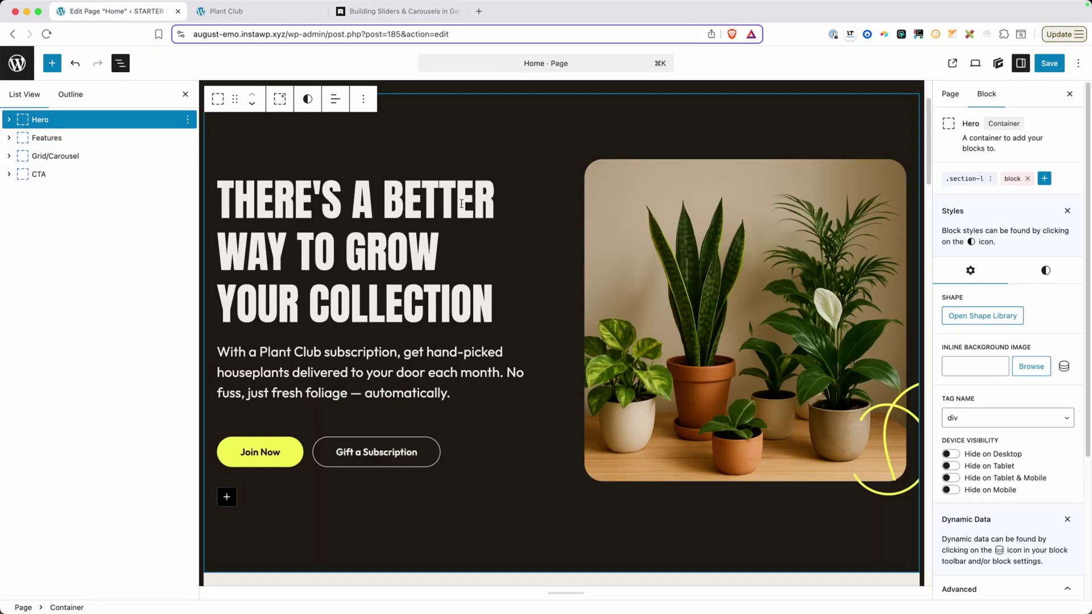
pyautogui.click(91, 156)
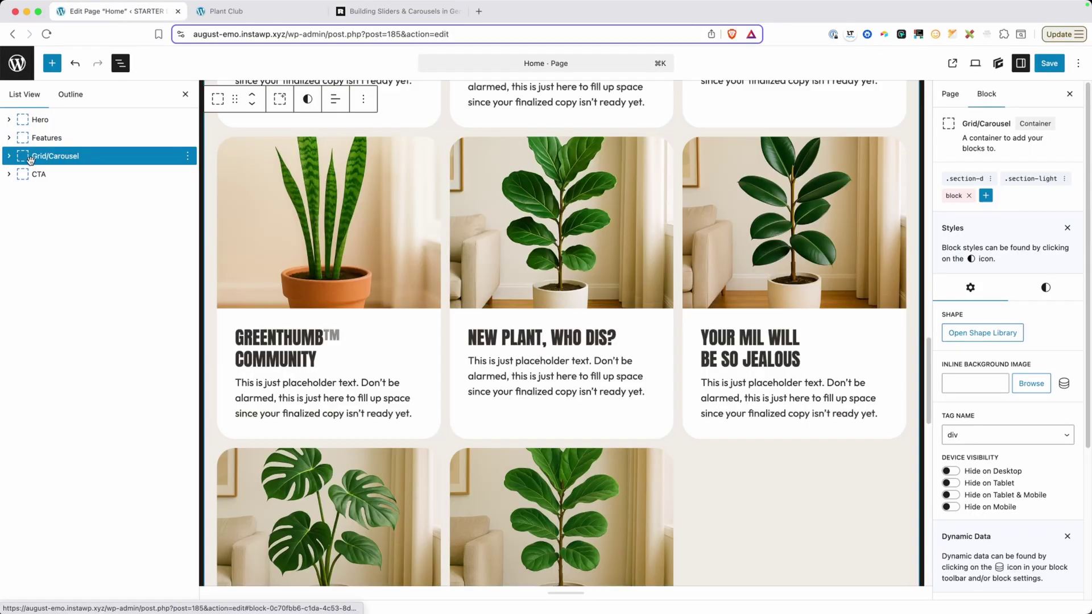
pyautogui.click(9, 156)
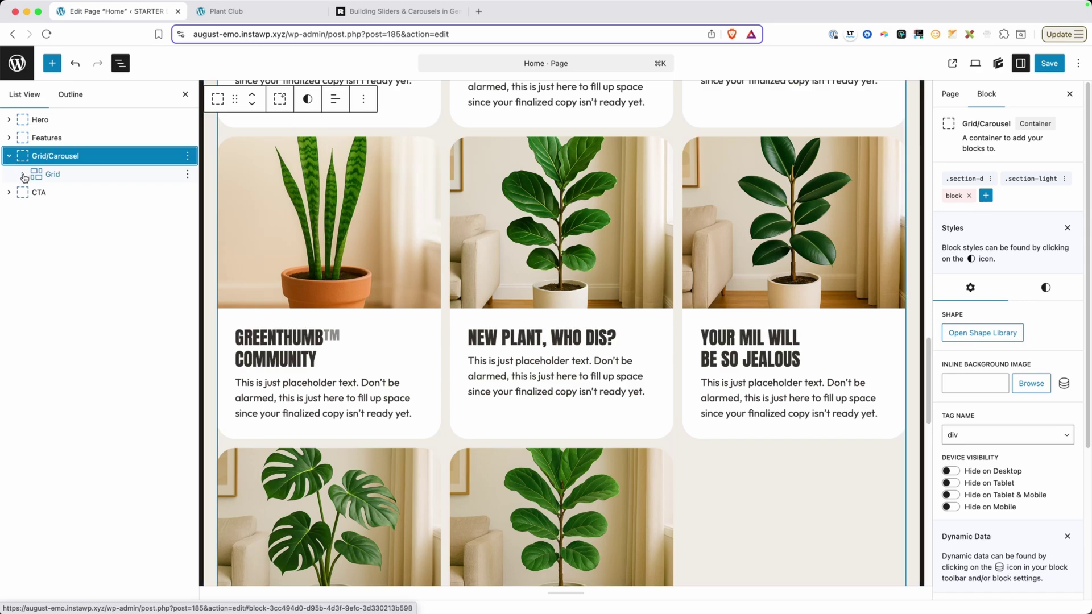
pyautogui.click(22, 174)
pyautogui.click(52, 174)
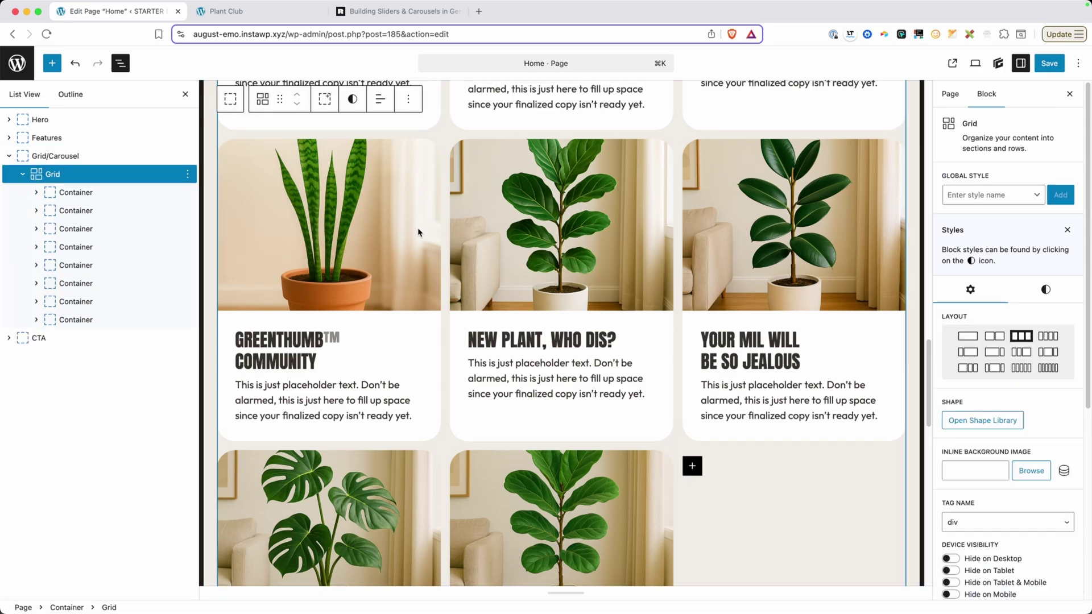
pyautogui.scroll(6, 419, 232)
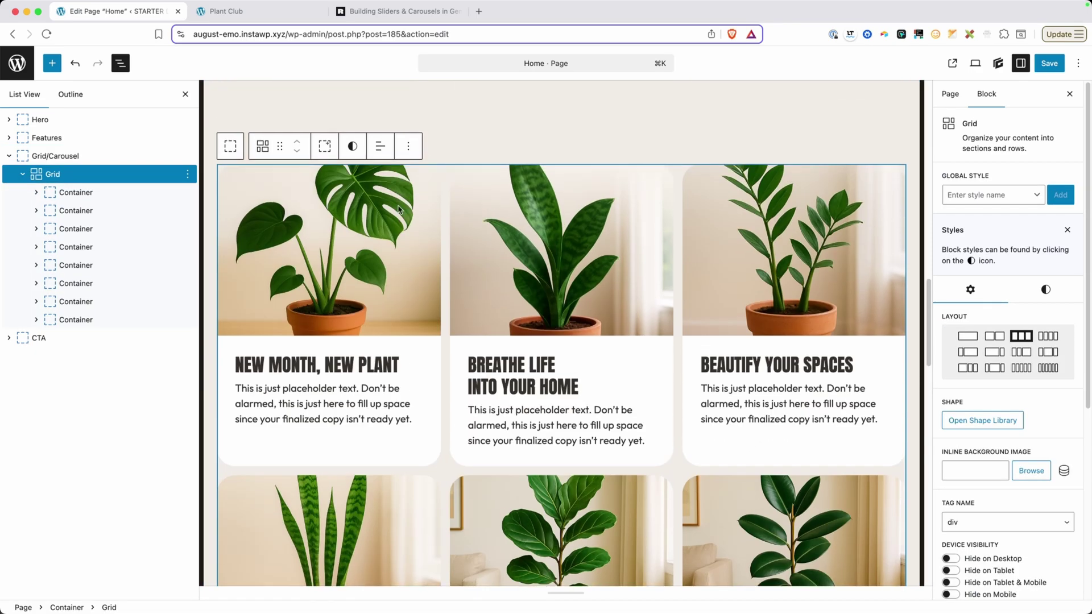
pyautogui.click(75, 193)
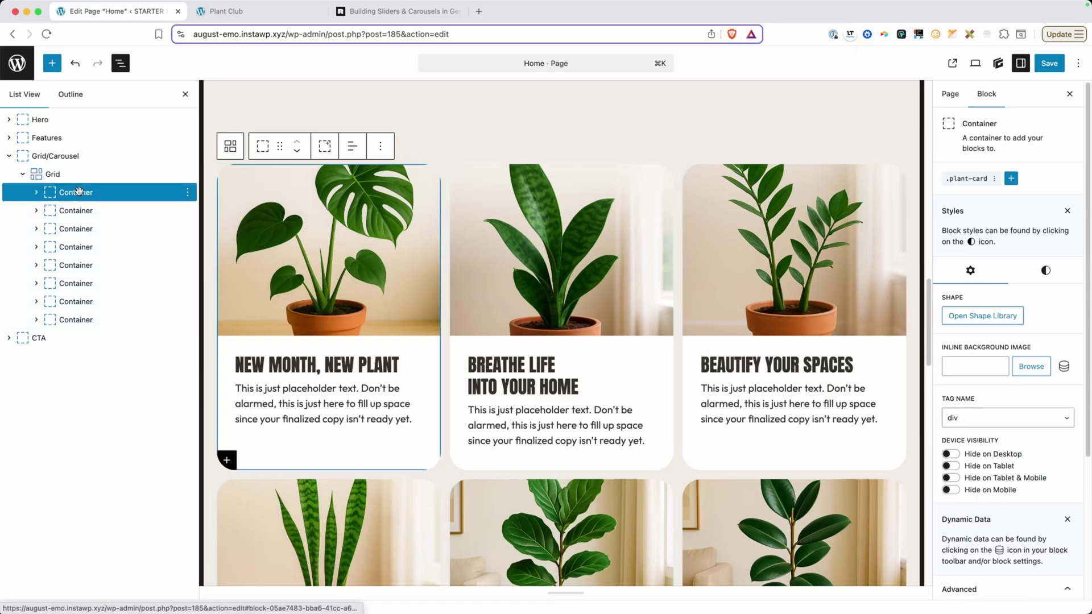
pyautogui.click(79, 211)
pyautogui.click(79, 229)
pyautogui.click(80, 247)
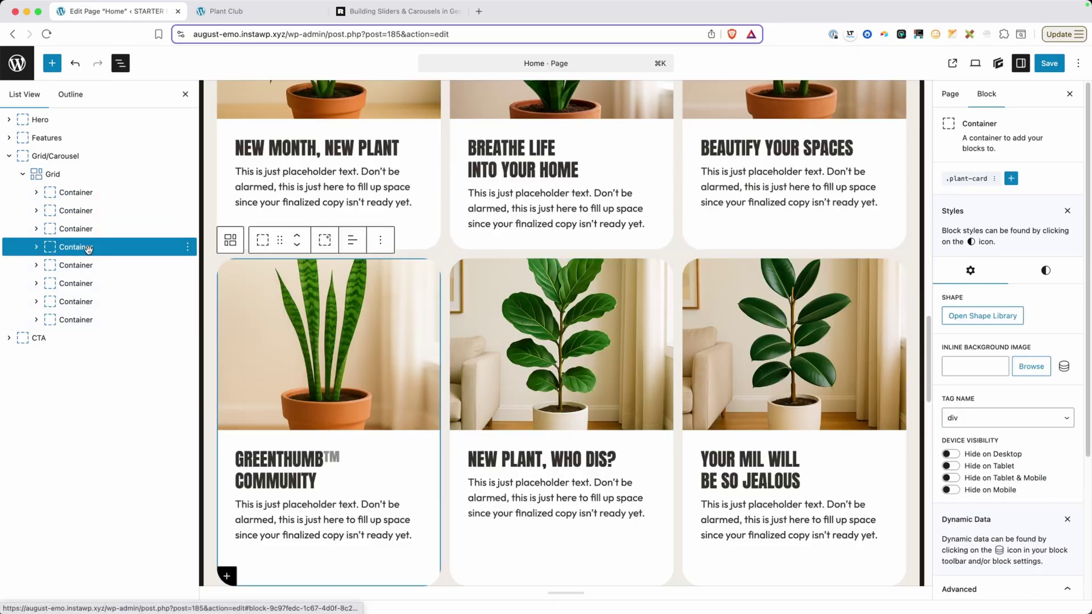
pyautogui.click(53, 174)
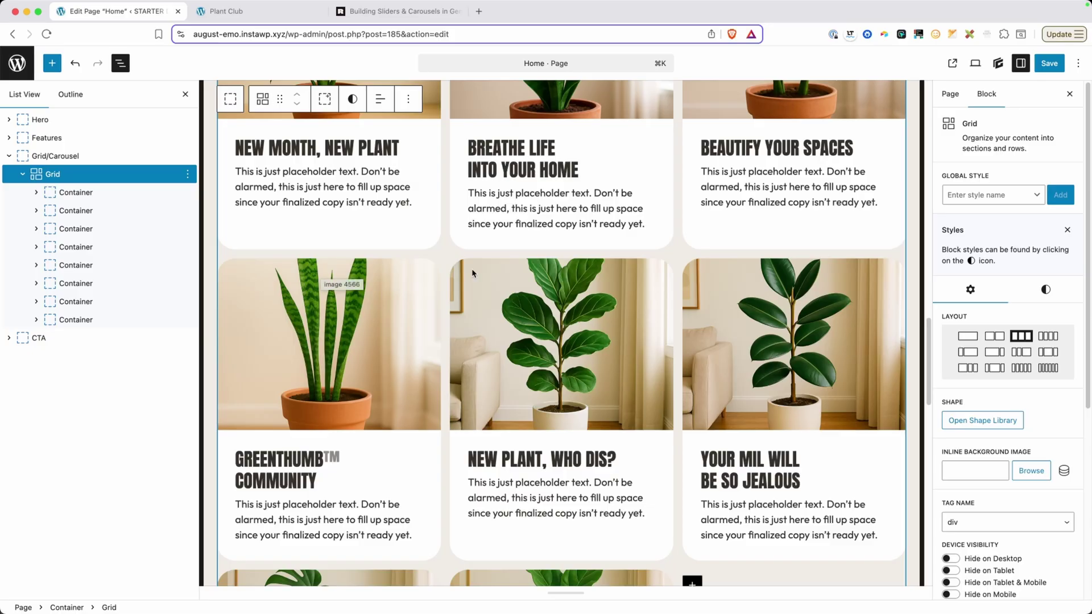
# Step: Set the Grid's Layout display to Default and save the Home page
pyautogui.click(1045, 289)
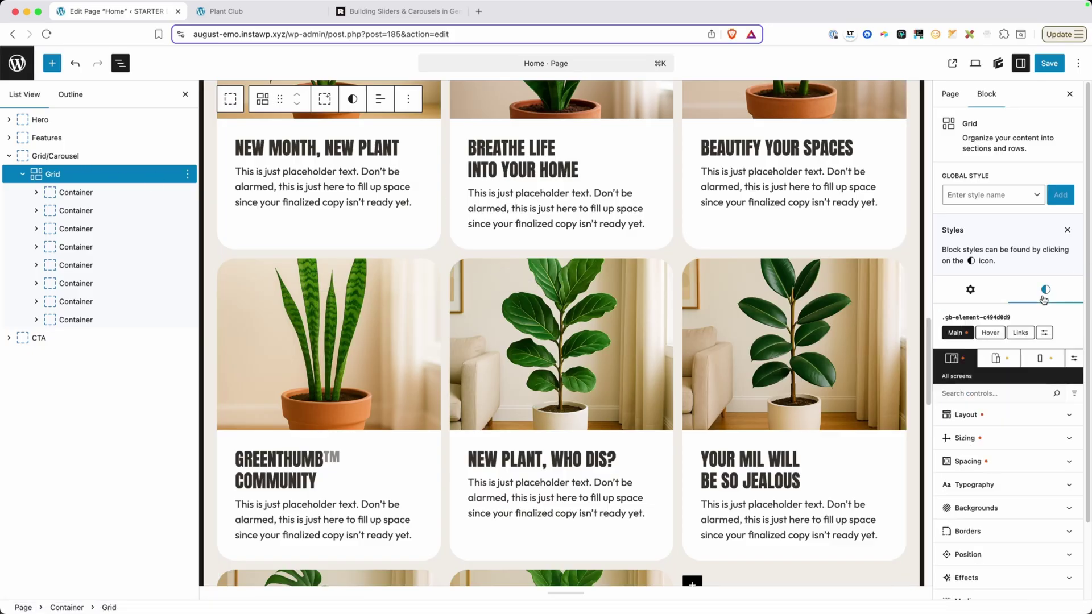
pyautogui.click(987, 415)
pyautogui.click(982, 456)
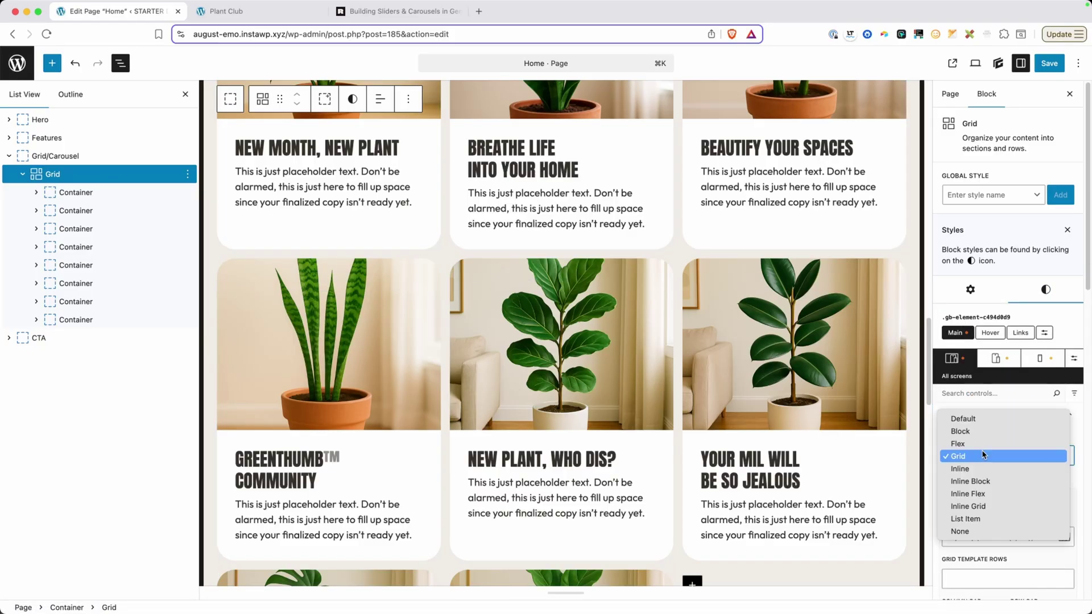
pyautogui.click(979, 419)
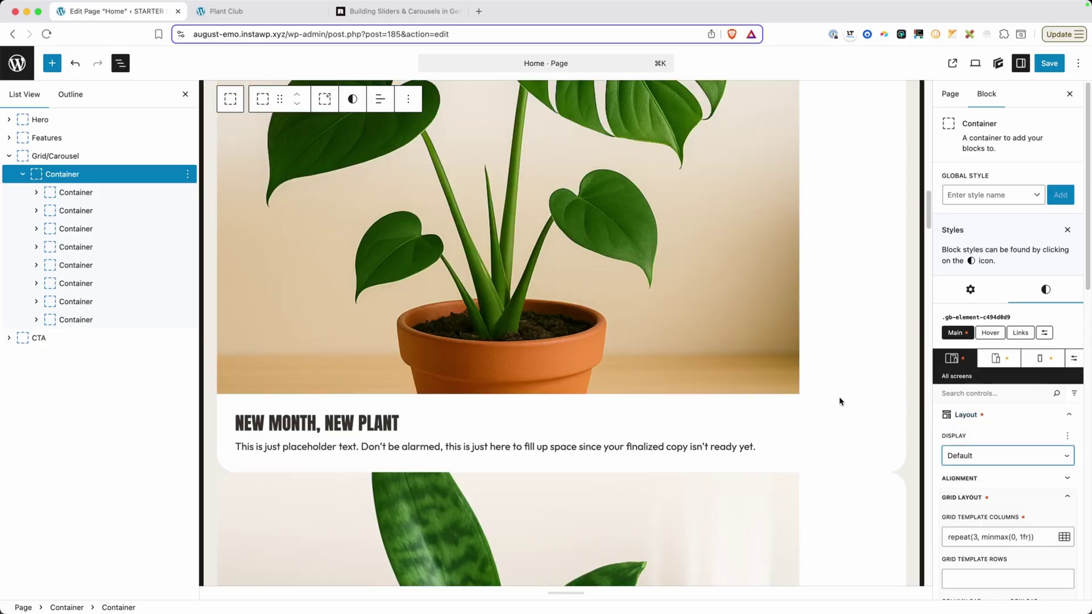
pyautogui.click(1048, 63)
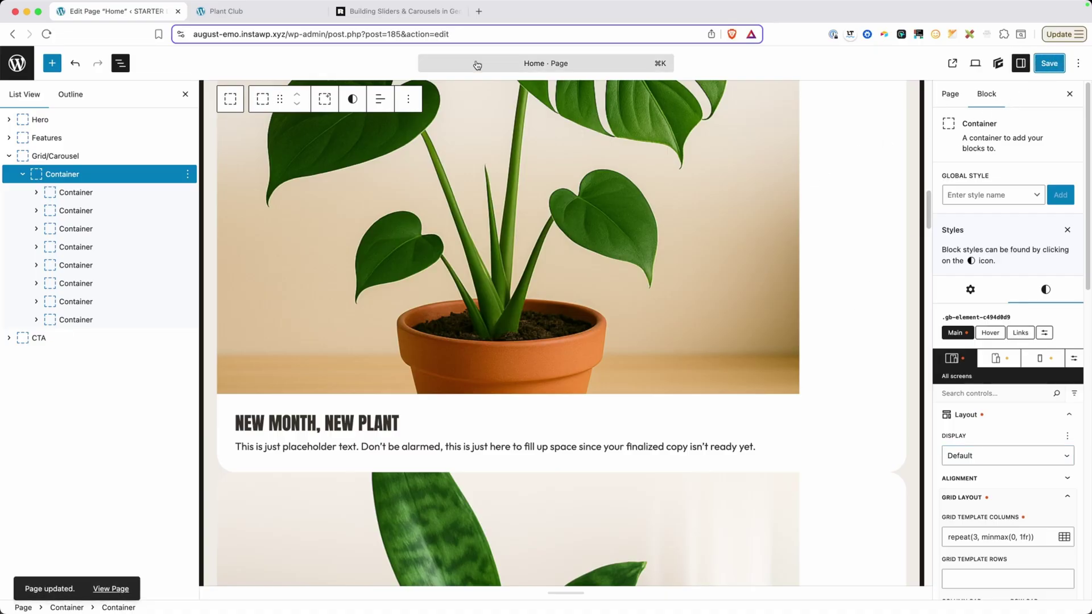
pyautogui.click(401, 13)
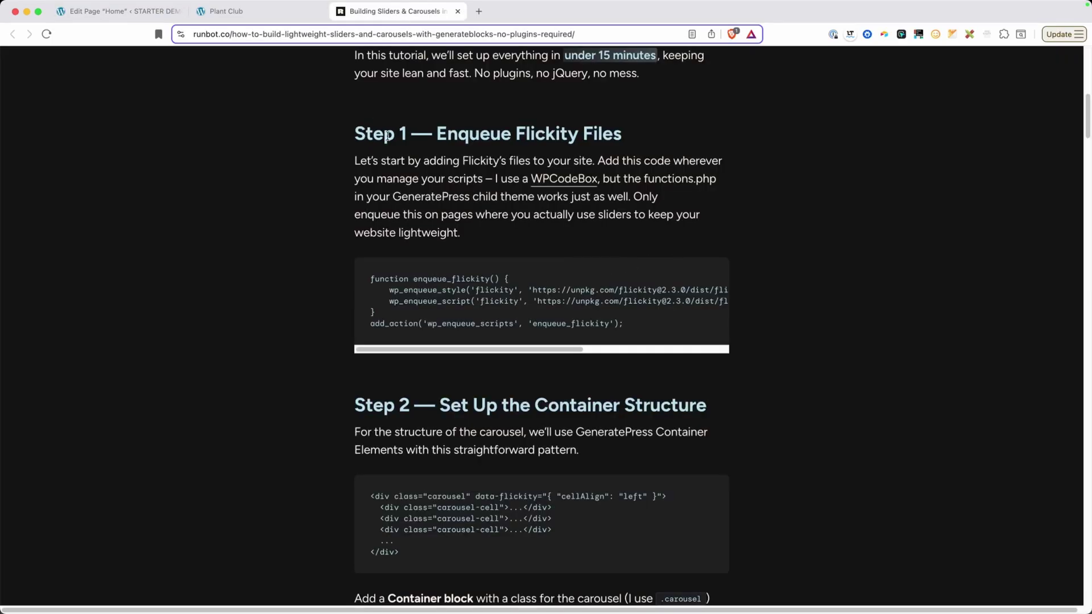
# Step: Select and copy the whole Step 1 Flickity enqueue code block
pyautogui.moveTo(663, 331); pyautogui.dragTo(351, 280)
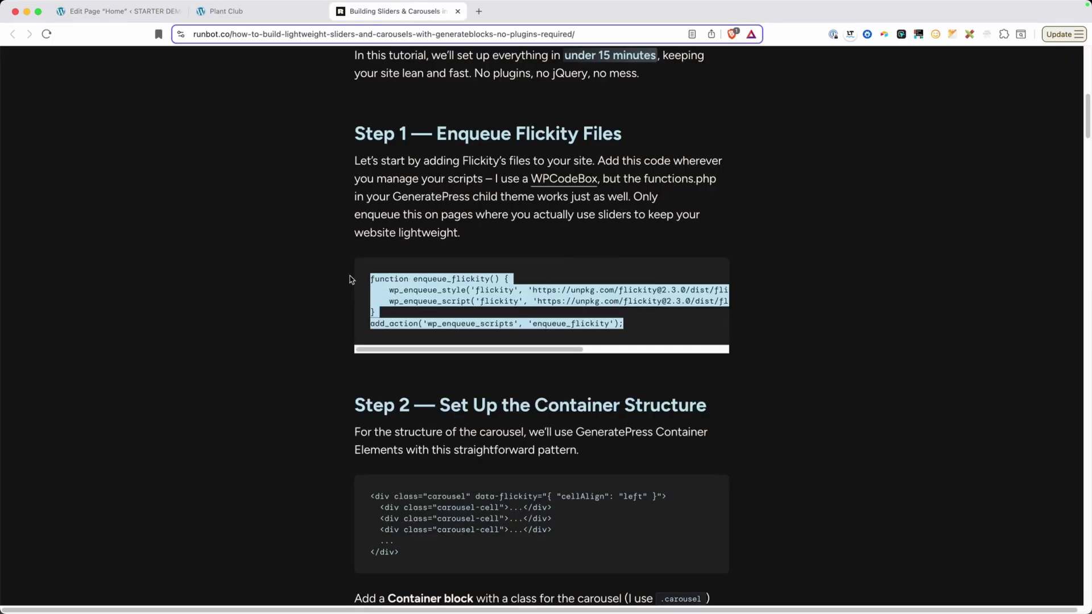
pyautogui.rightClick(434, 290)
pyautogui.click(469, 315)
# Step: Go from the page editor to the Theme File Editor and load the child theme's functions.php
pyautogui.click(116, 11)
pyautogui.click(17, 62)
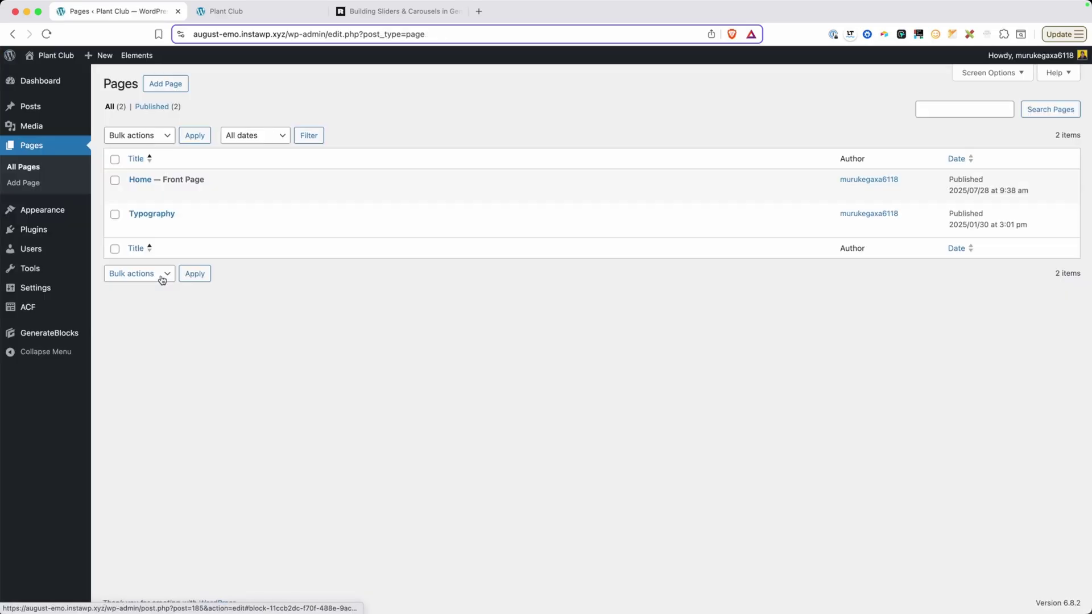
pyautogui.moveTo(63, 216)
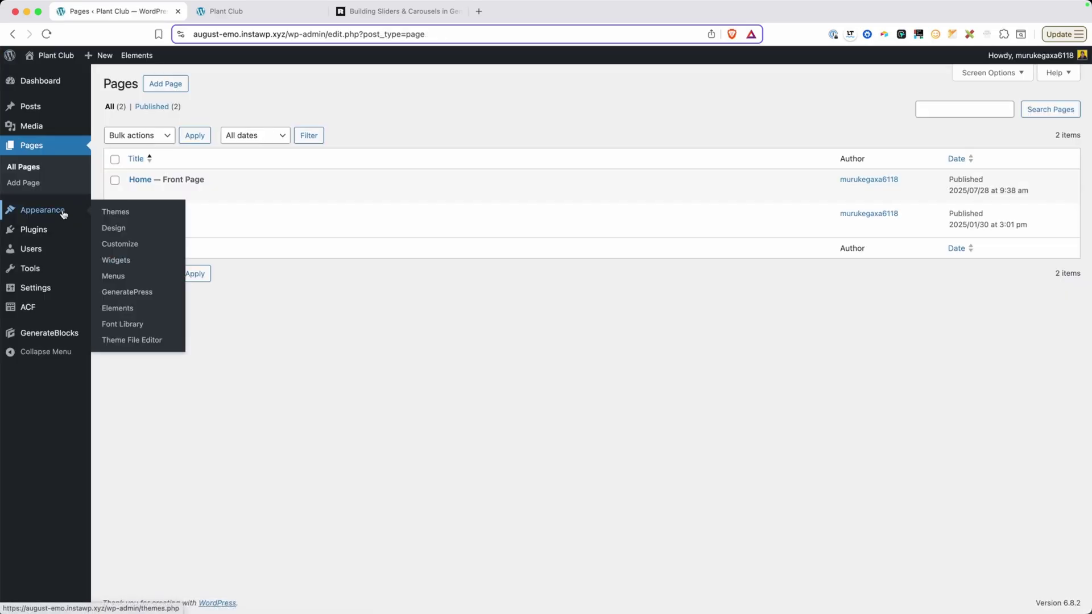
pyautogui.click(143, 341)
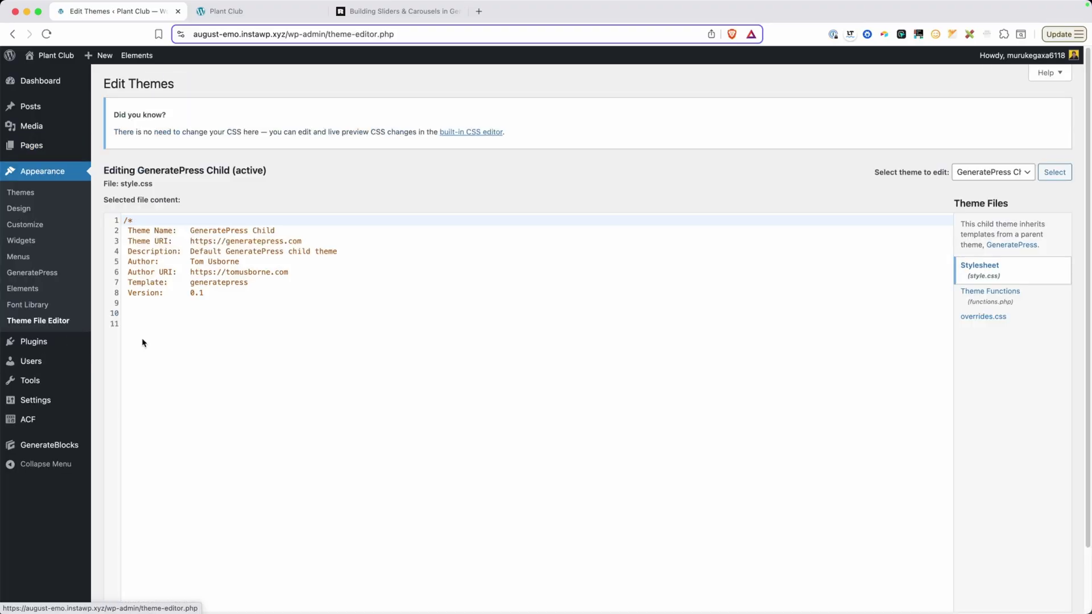
pyautogui.click(1002, 299)
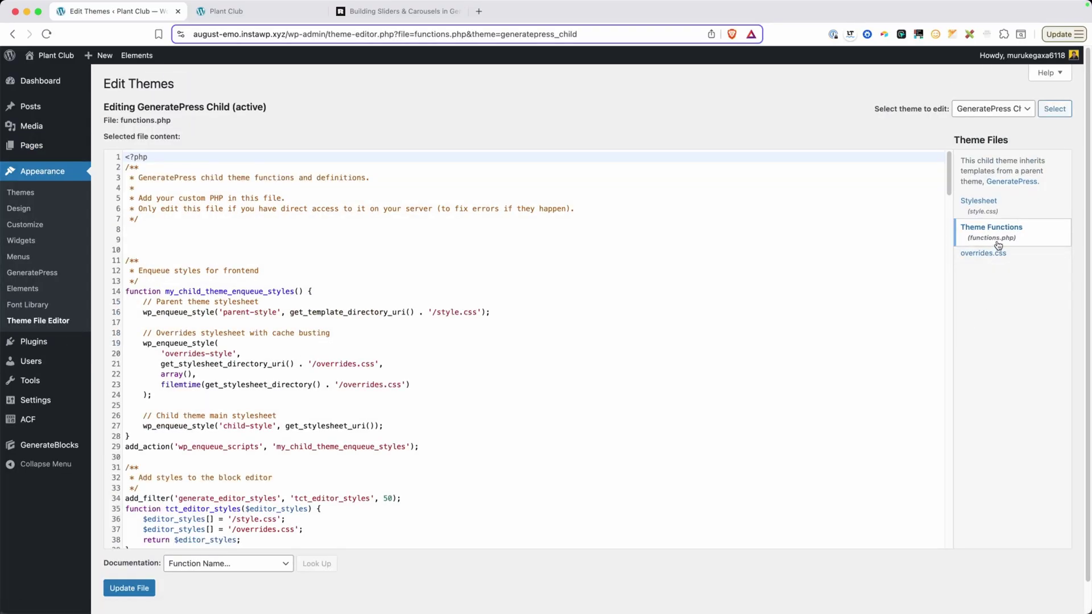
# Step: Paste the enqueue_flickity function on a new line 9 and update functions.php
pyautogui.click(201, 231)
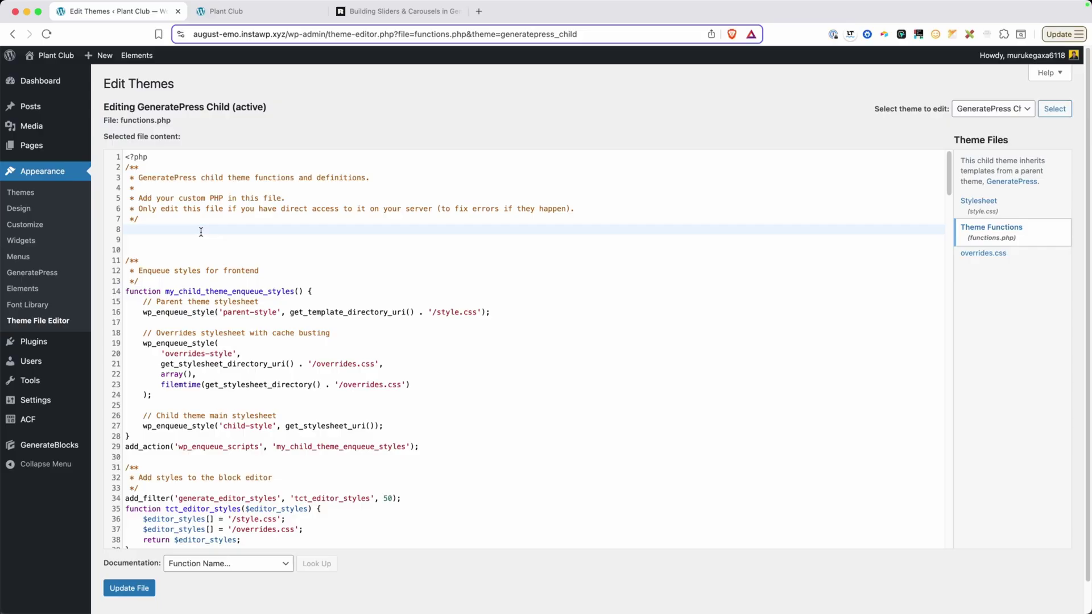
pyautogui.press('Return')
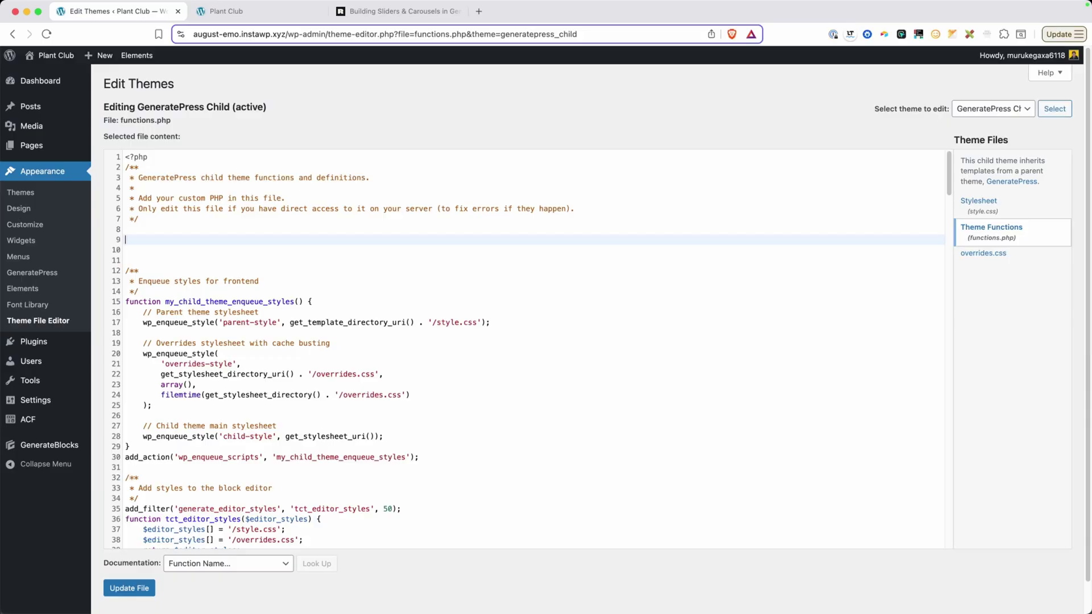
pyautogui.press('super+v')
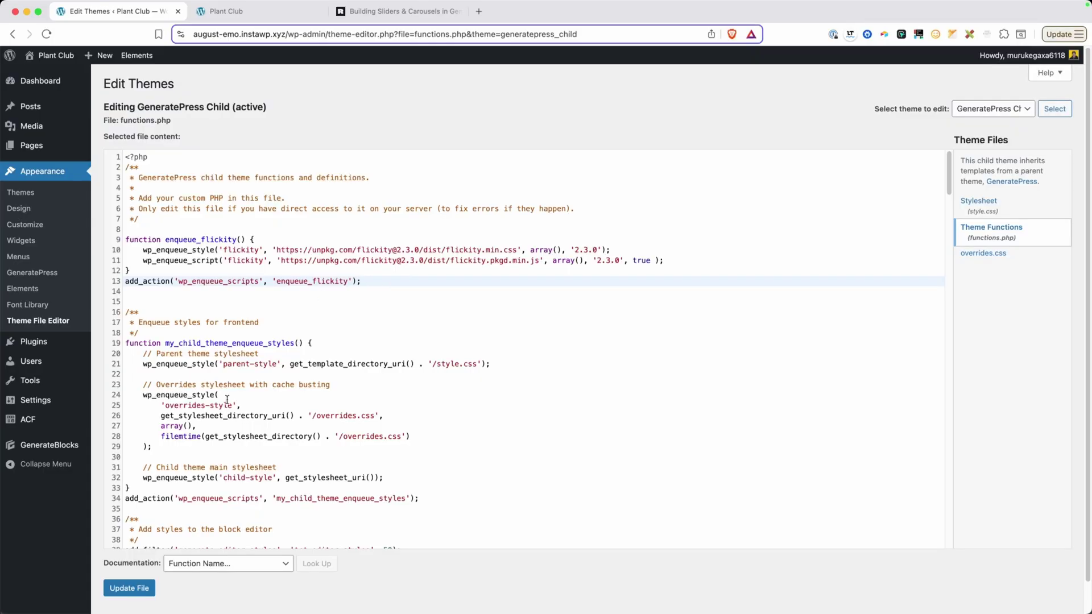
pyautogui.click(129, 588)
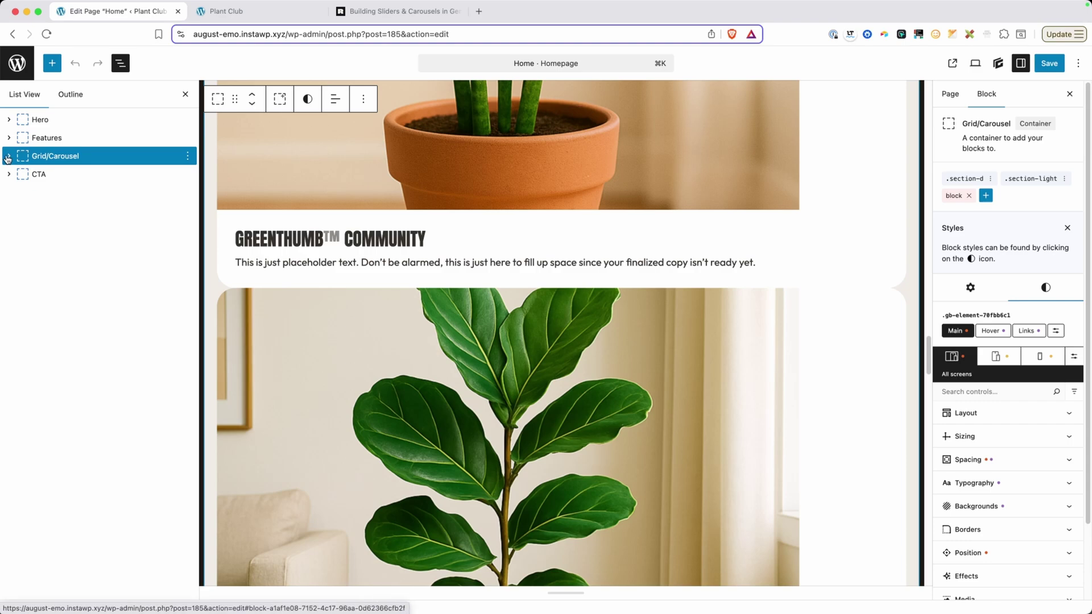
# Step: Give the container wrapping the cards a new 'carousel' global style
pyautogui.click(8, 157)
pyautogui.click(24, 175)
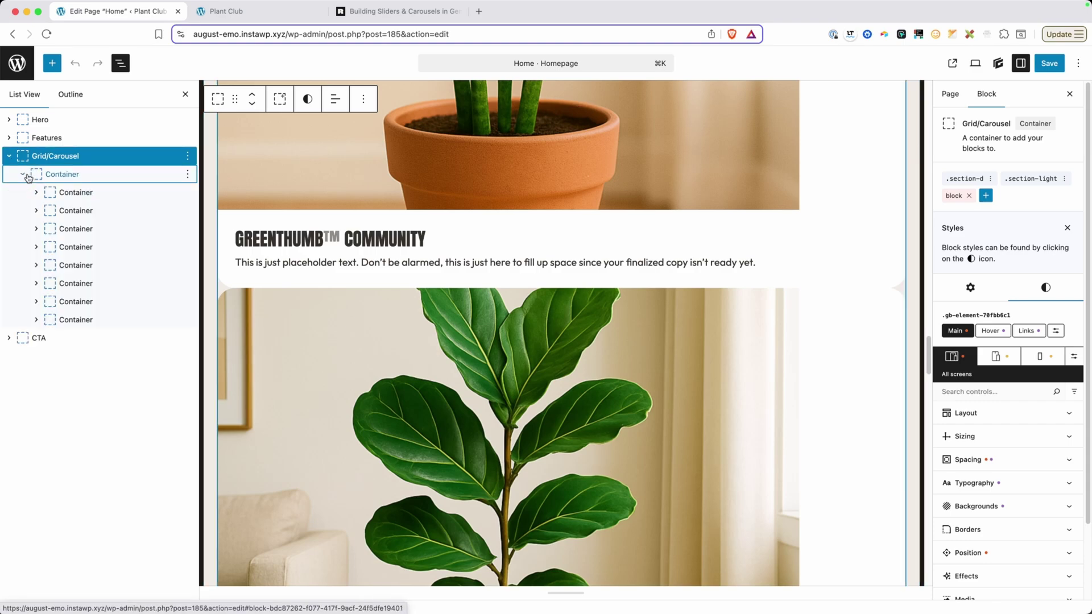
pyautogui.click(70, 174)
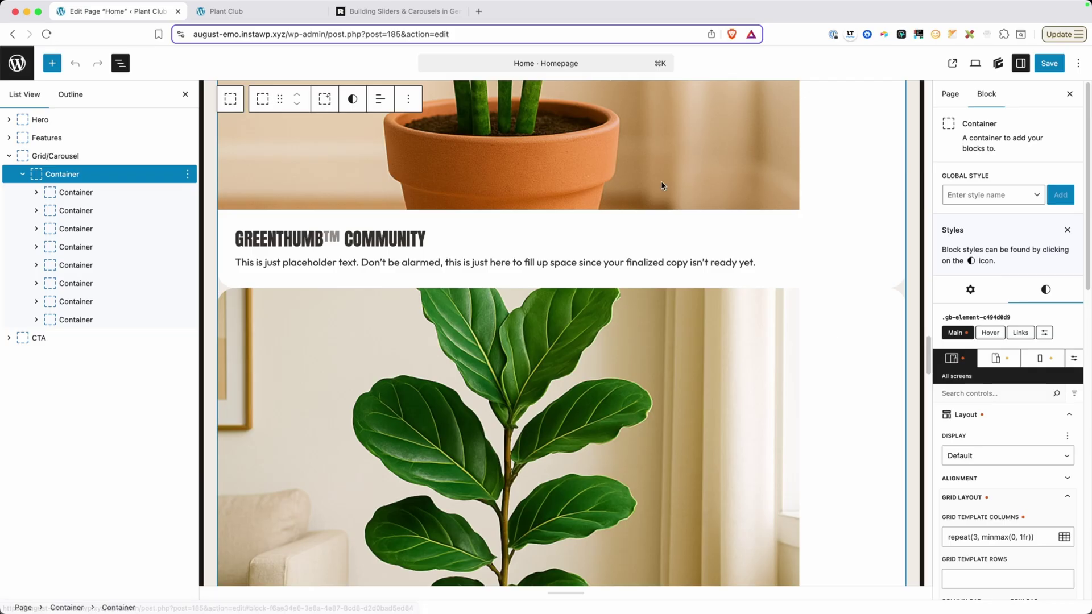
pyautogui.click(988, 195)
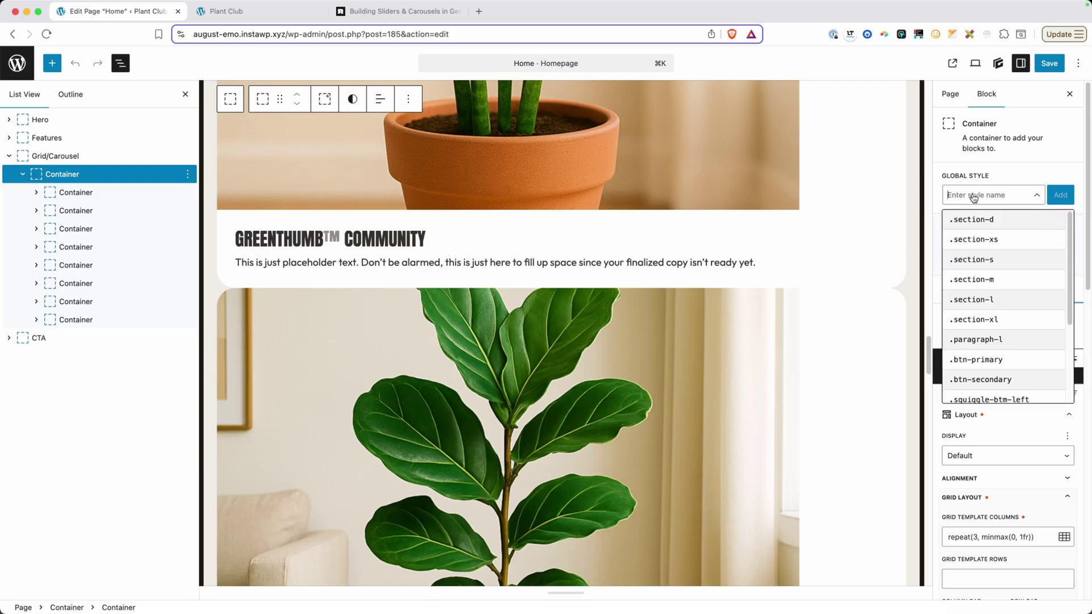
pyautogui.write('carousel')
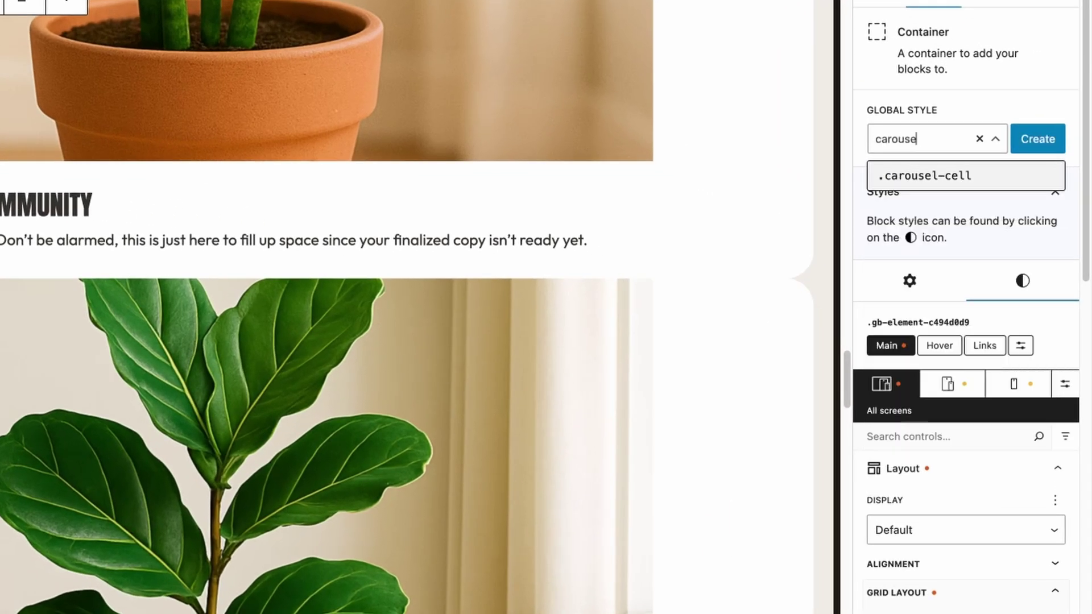
pyautogui.click(1034, 144)
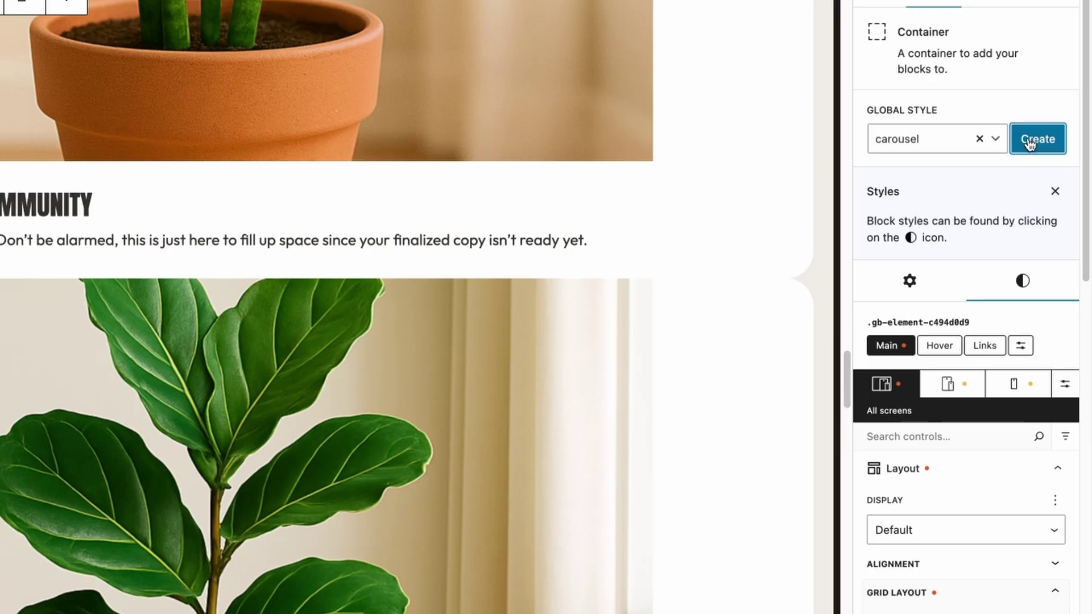
pyautogui.click(933, 408)
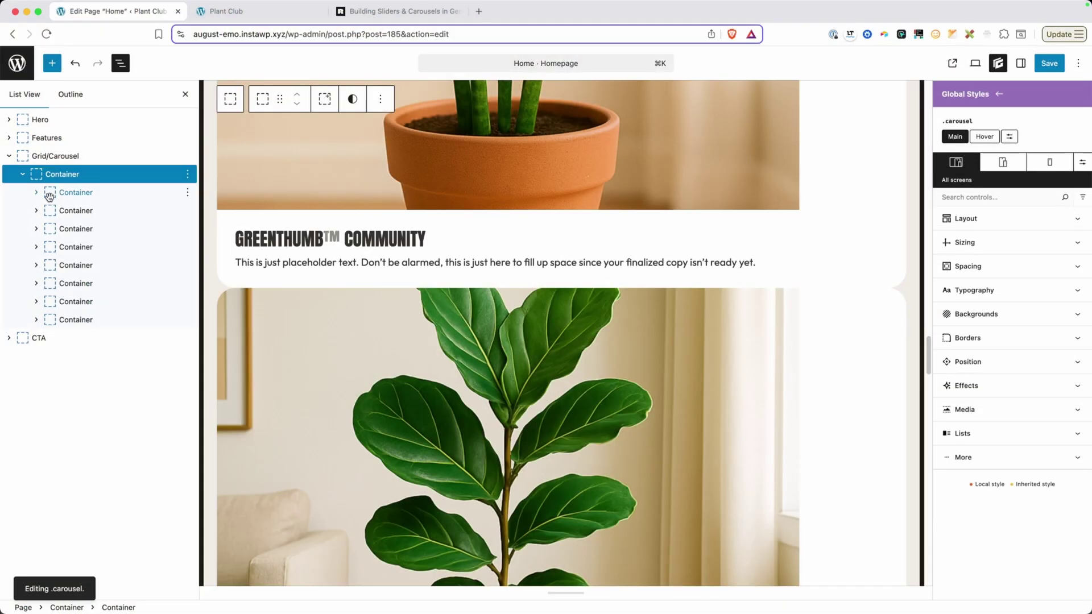
# Step: Add the .carousel-cell global style to all eight plant card containers and verify it on them
pyautogui.click(69, 193)
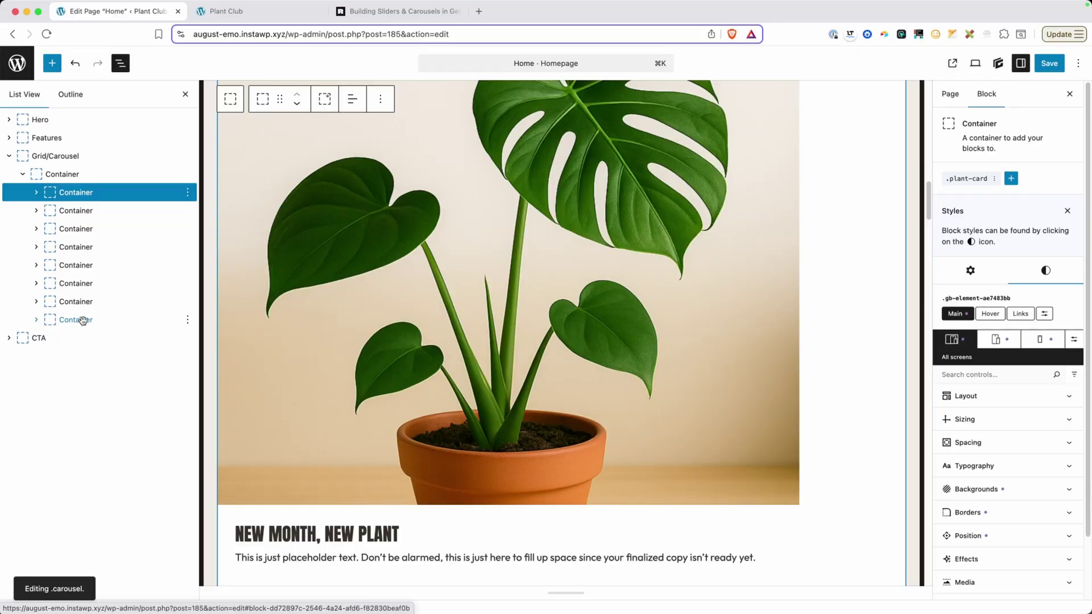
pyautogui.keyDown('shift'); pyautogui.click(83, 321); pyautogui.keyUp('shift')
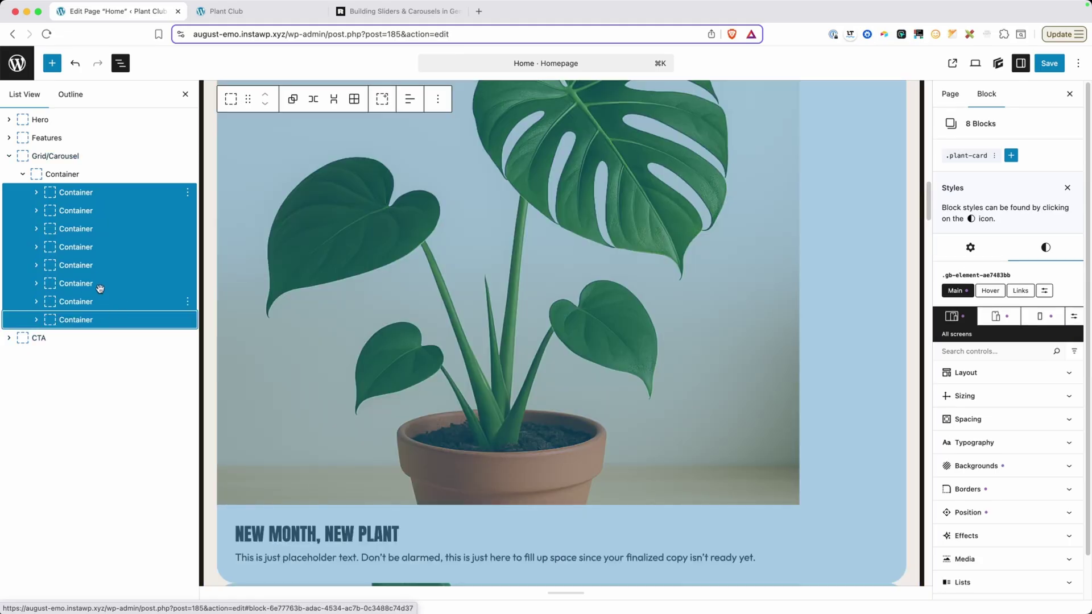
pyautogui.click(1012, 156)
pyautogui.click(983, 199)
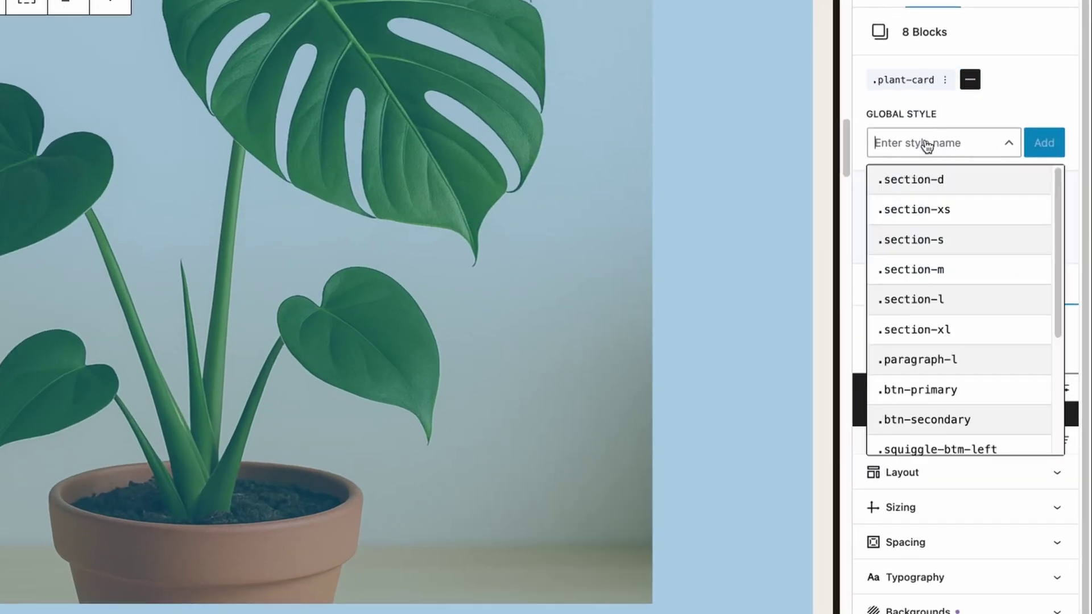
pyautogui.write('car')
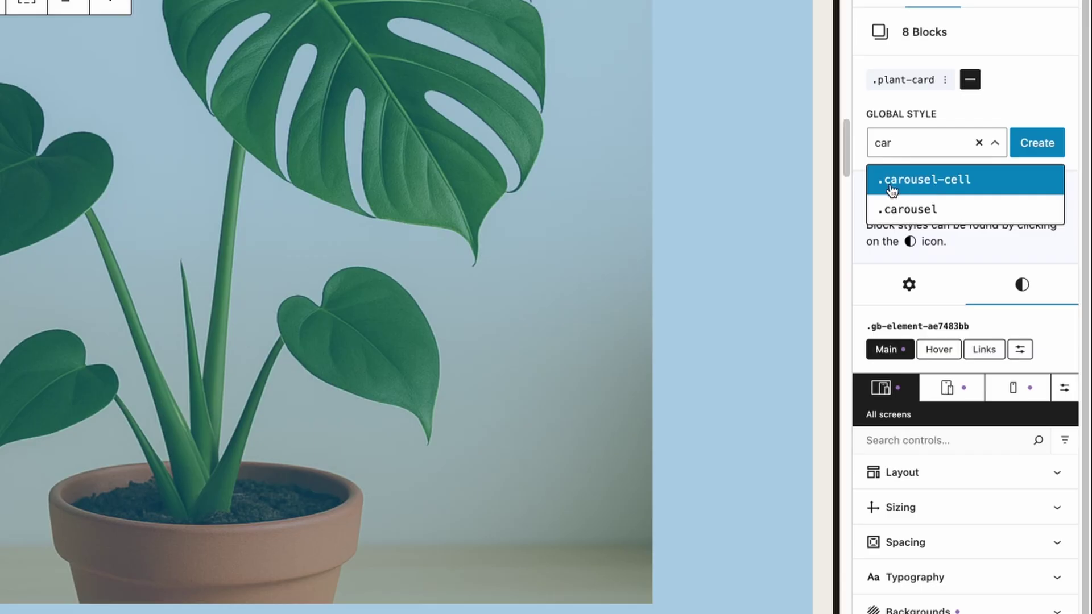
pyautogui.click(948, 185)
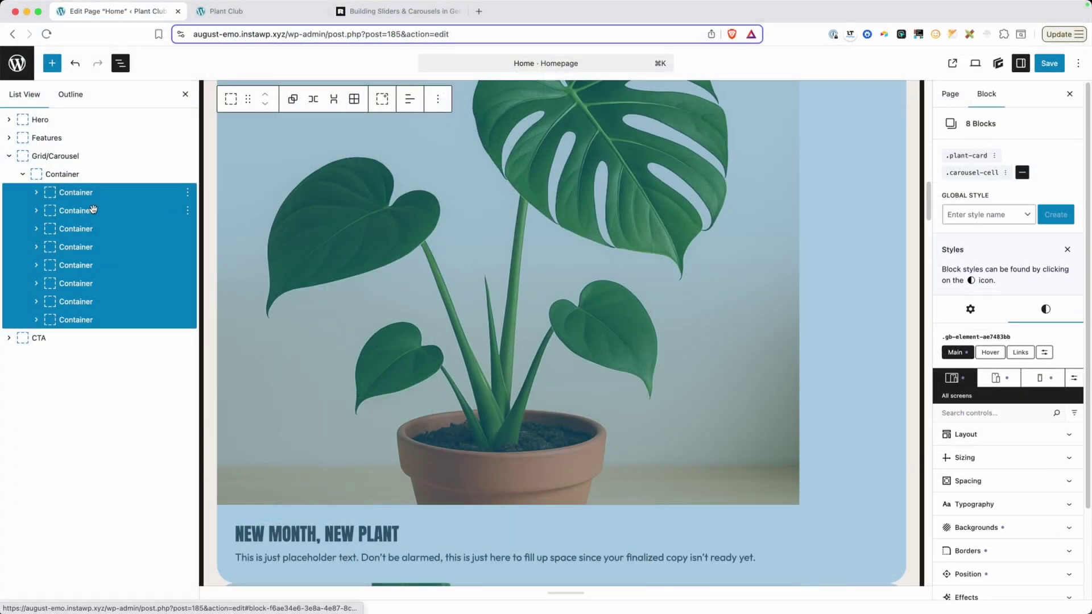
pyautogui.click(93, 209)
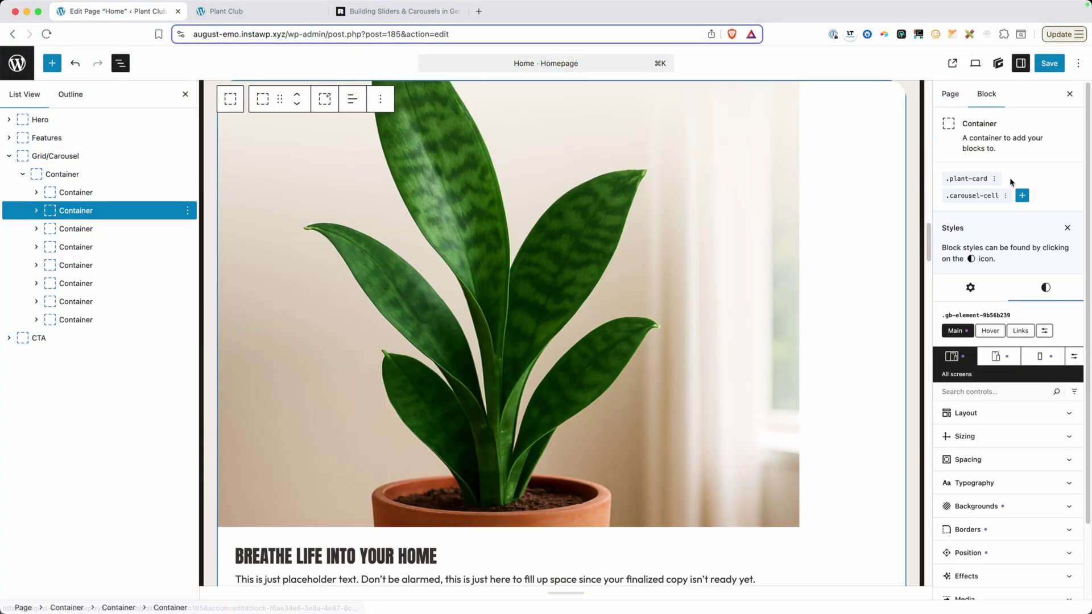
pyautogui.click(76, 258)
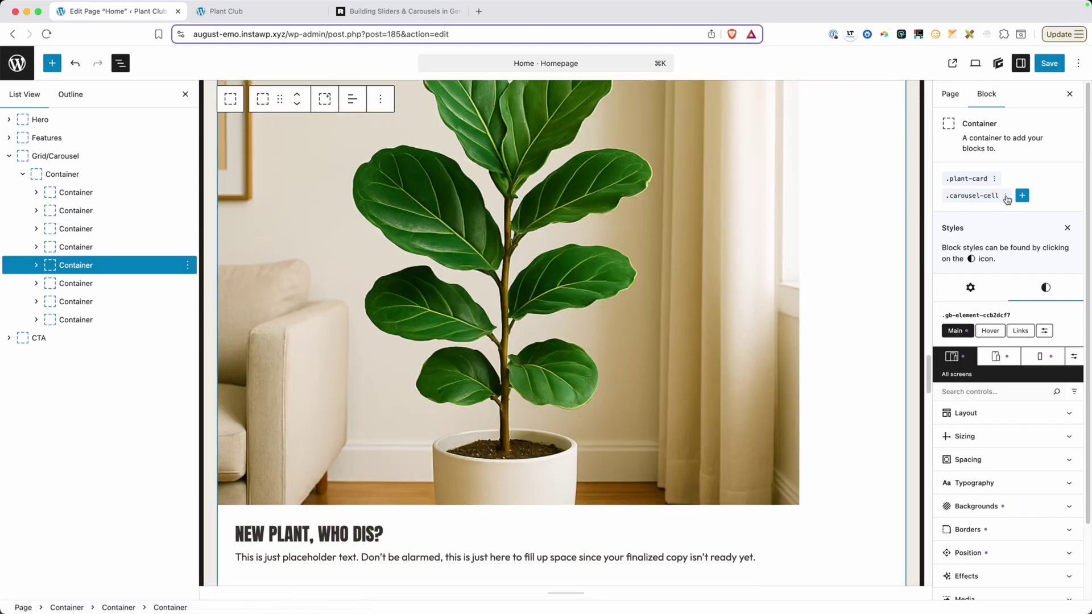
pyautogui.click(93, 173)
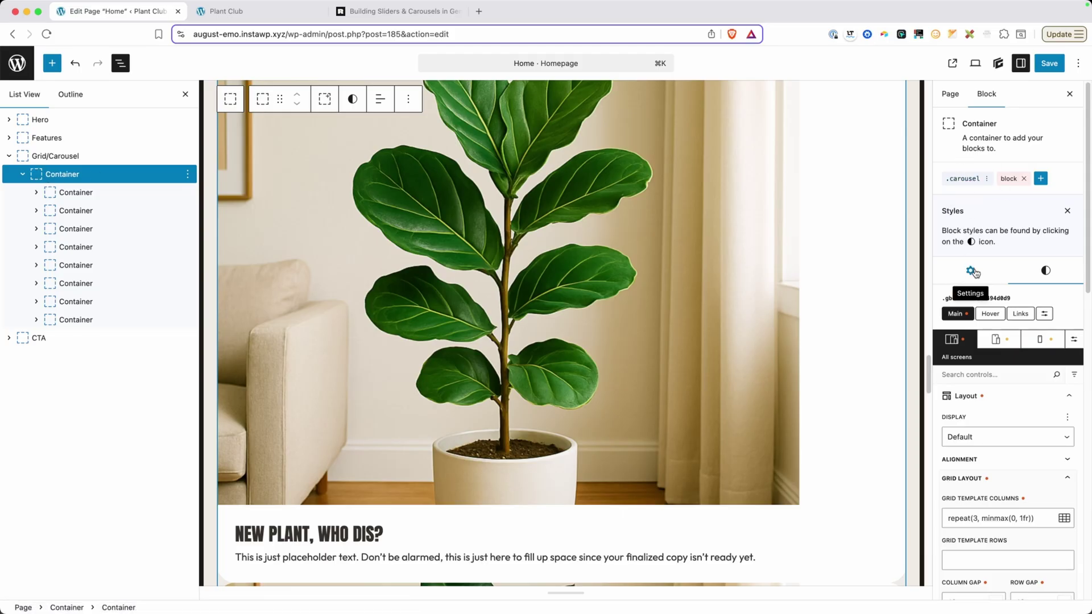
# Step: Add an HTML attribute named data-flickity in the .carousel container's Advanced settings
pyautogui.click(971, 270)
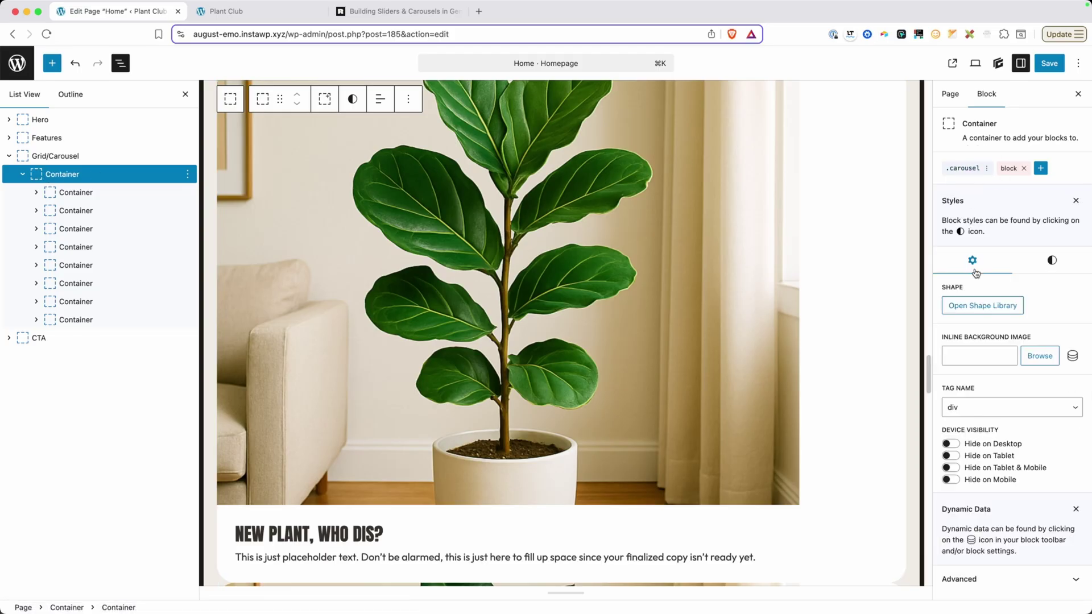
pyautogui.click(983, 576)
pyautogui.click(971, 572)
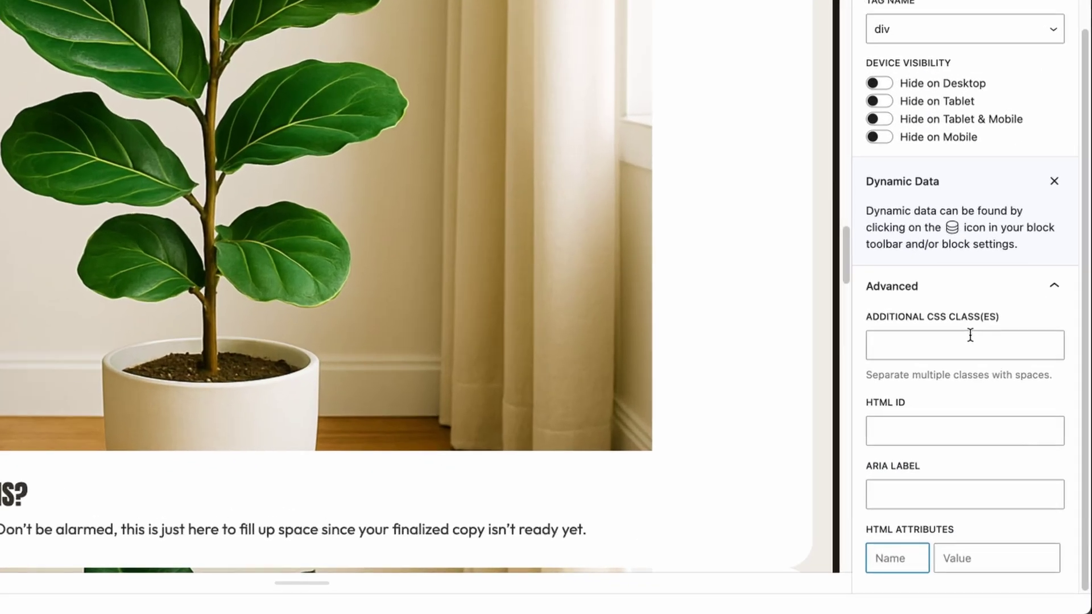
pyautogui.write('data-')
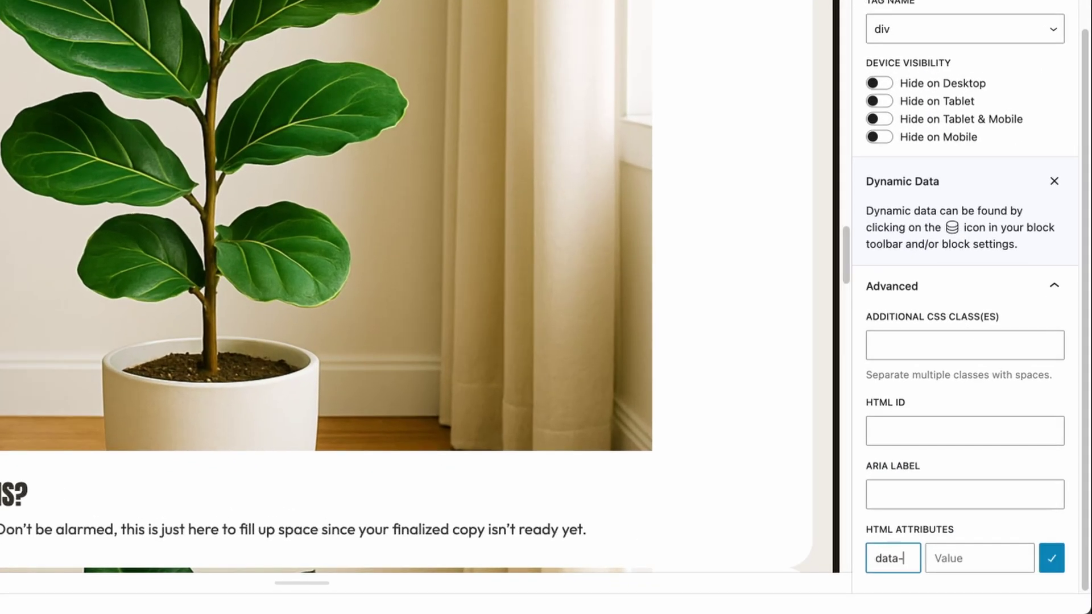
pyautogui.write('flickity')
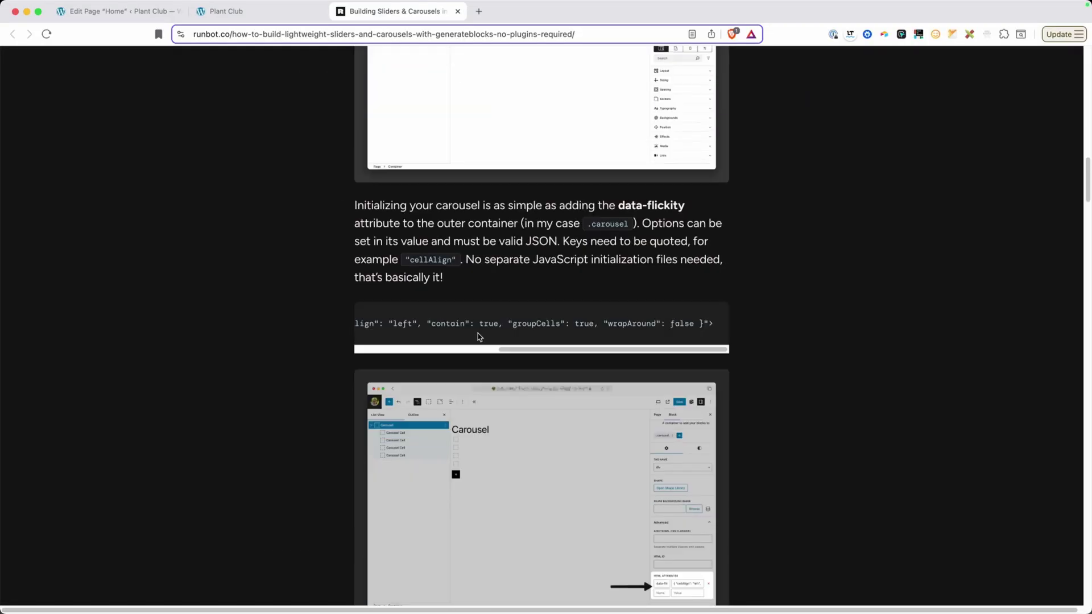
# Step: Copy the data-flickity options JSON (cellAlign left, contain, groupCells, wrapAround false) from the article
pyautogui.moveTo(539, 348); pyautogui.dragTo(379, 343)
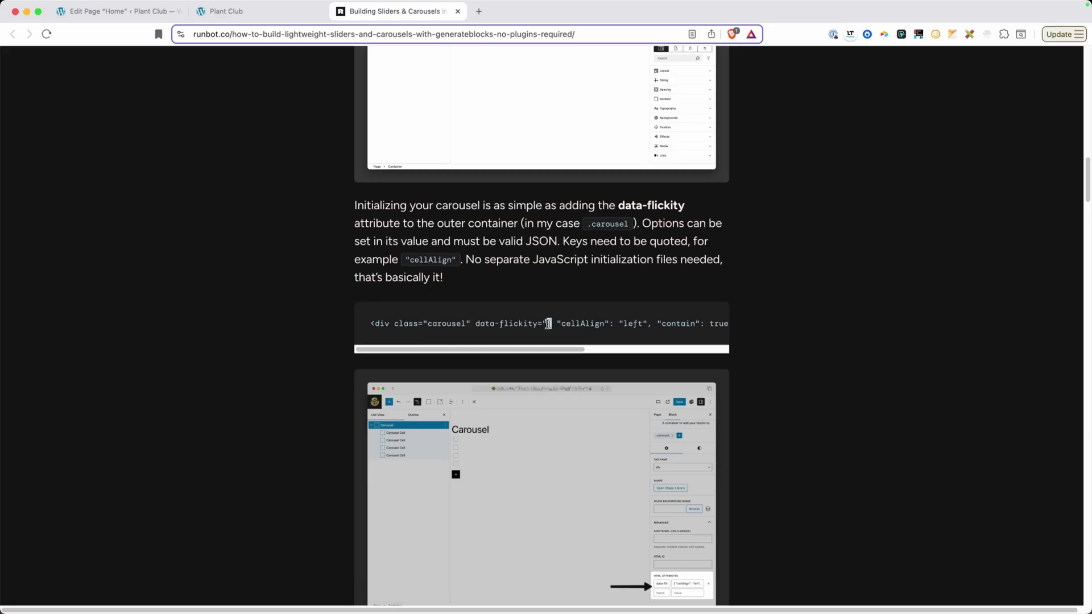
pyautogui.moveTo(553, 323); pyautogui.dragTo(699, 323)
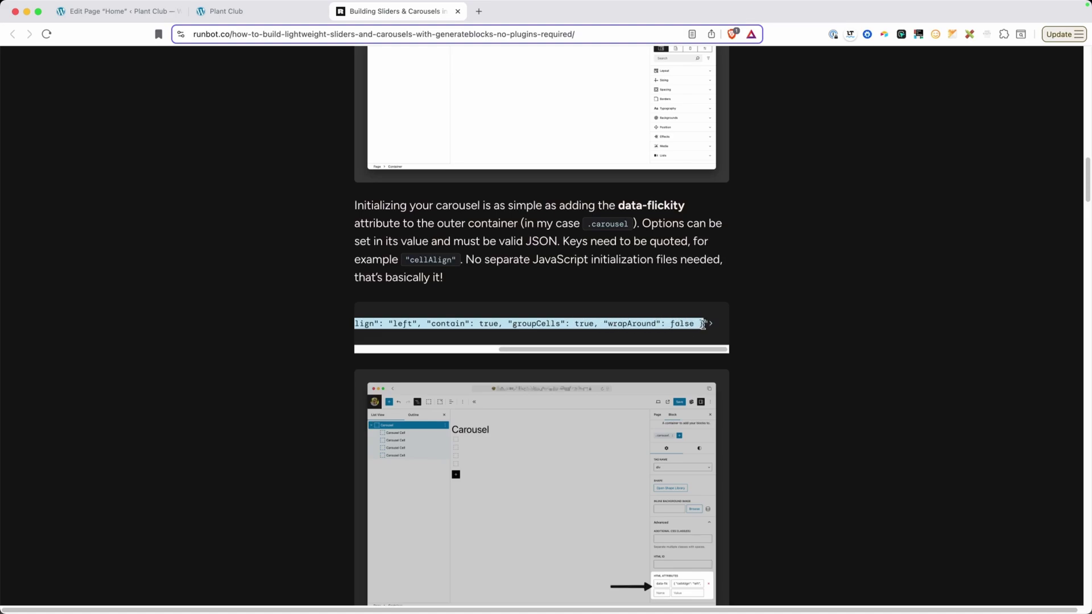
pyautogui.rightClick(664, 323)
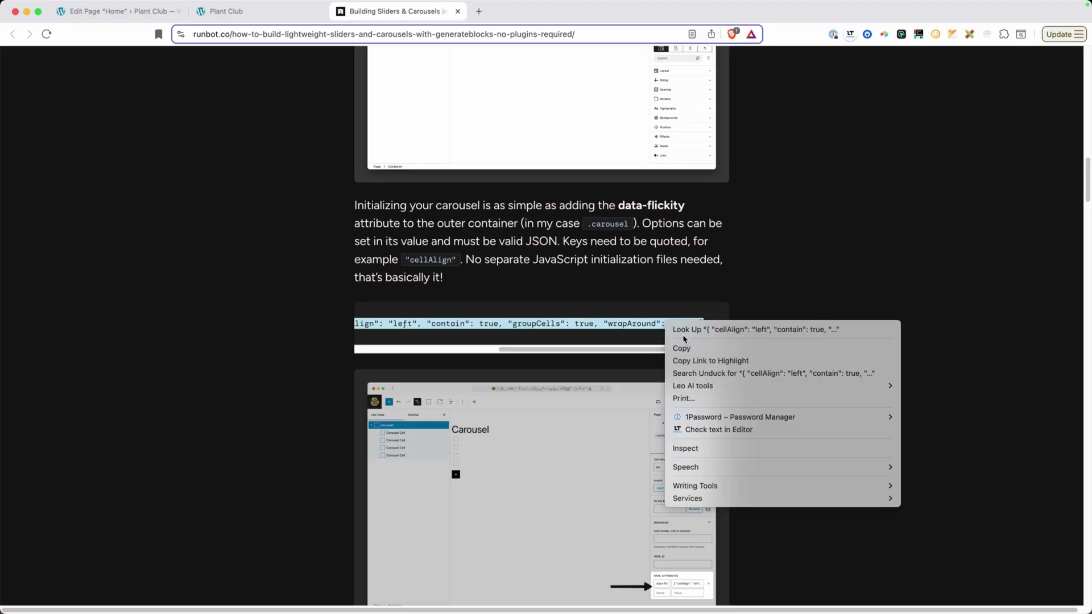
pyautogui.click(682, 344)
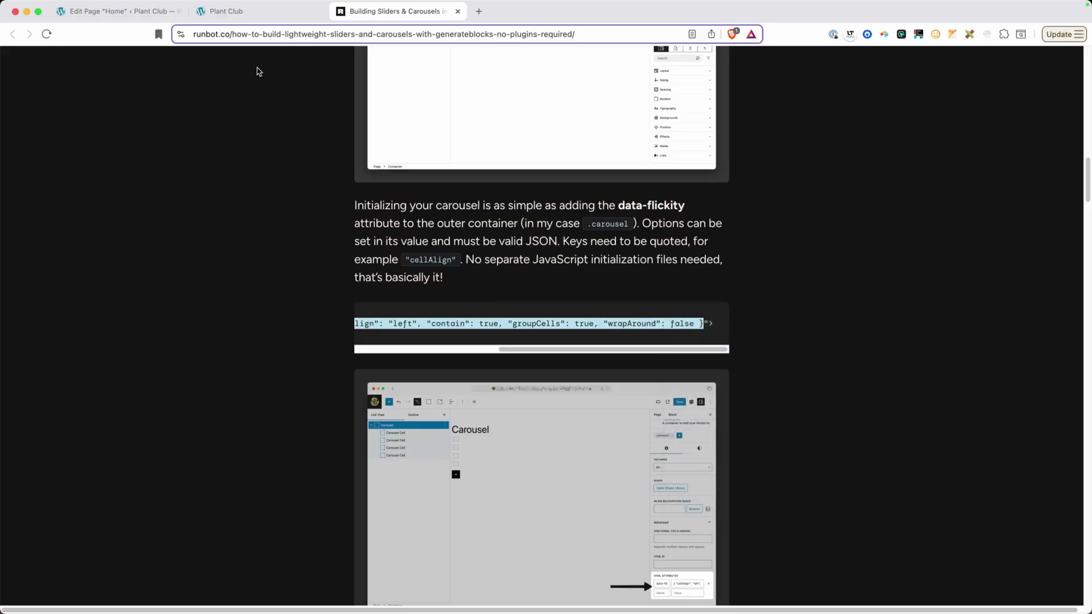
# Step: Paste the copied JSON as the data-flickity value, then save the page and global styles
pyautogui.click(114, 11)
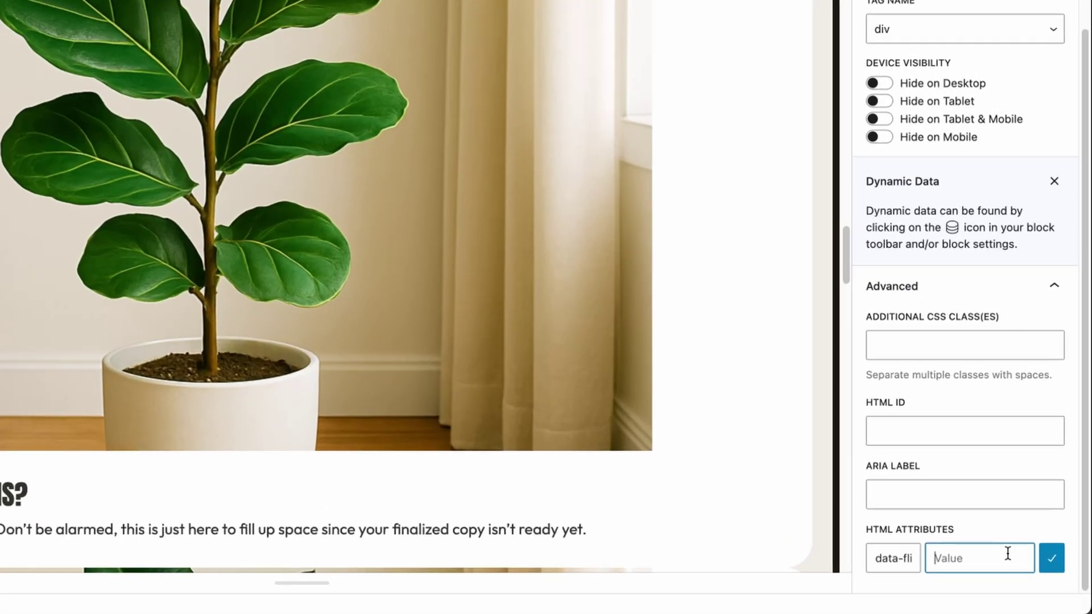
pyautogui.hotkey('ctrl', 'v')
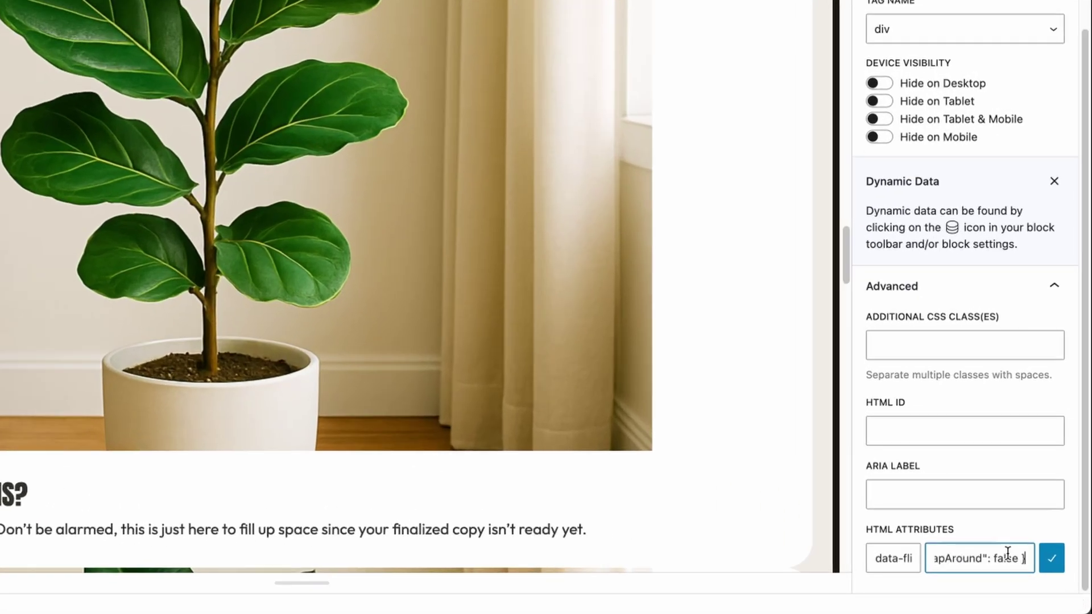
pyautogui.click(1052, 565)
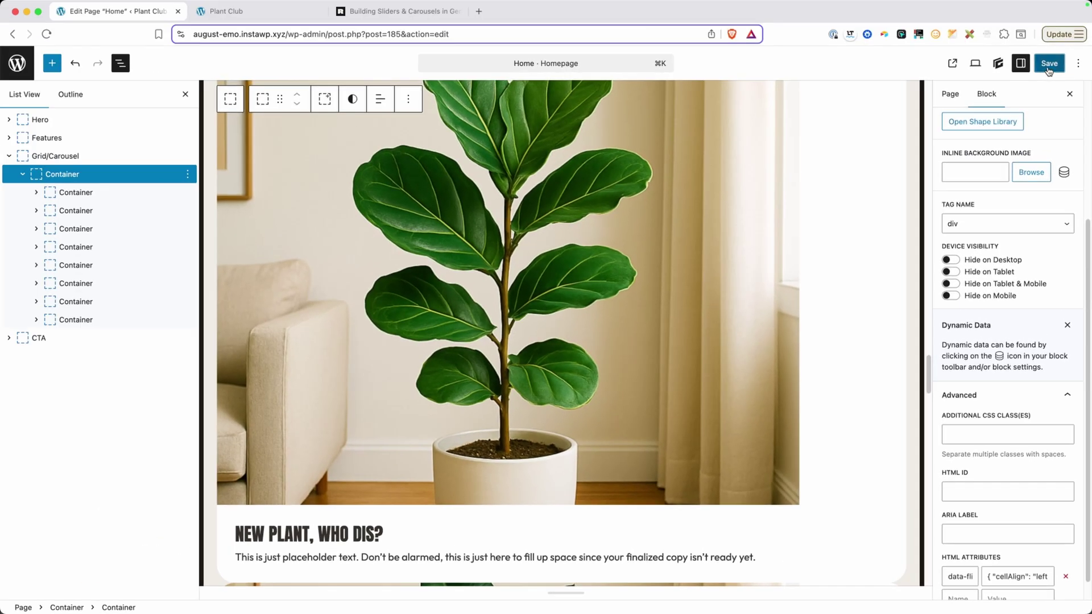
pyautogui.press('super+s')
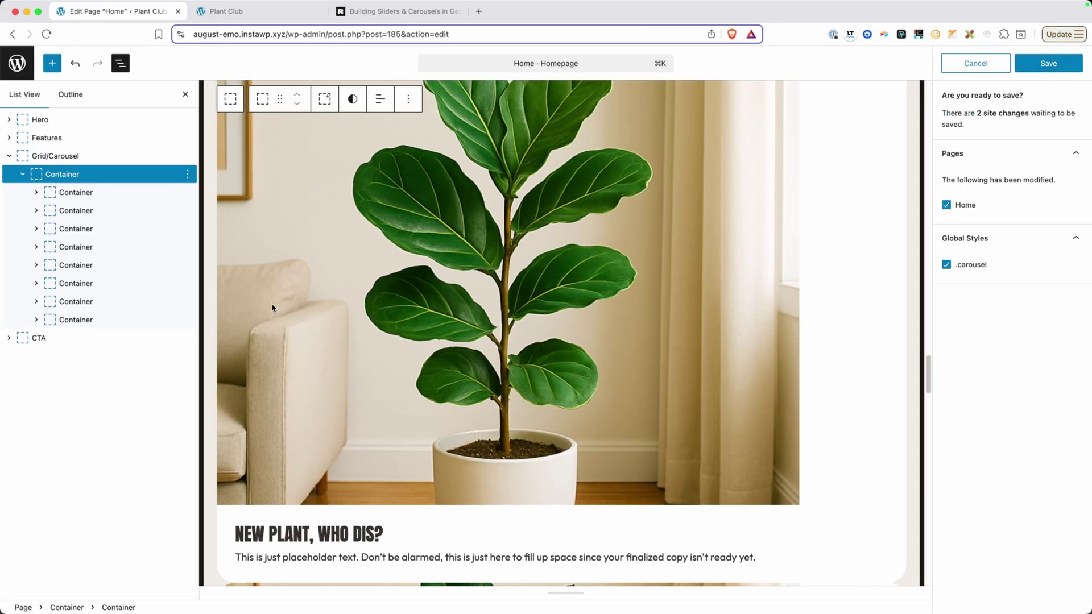
pyautogui.click(1022, 68)
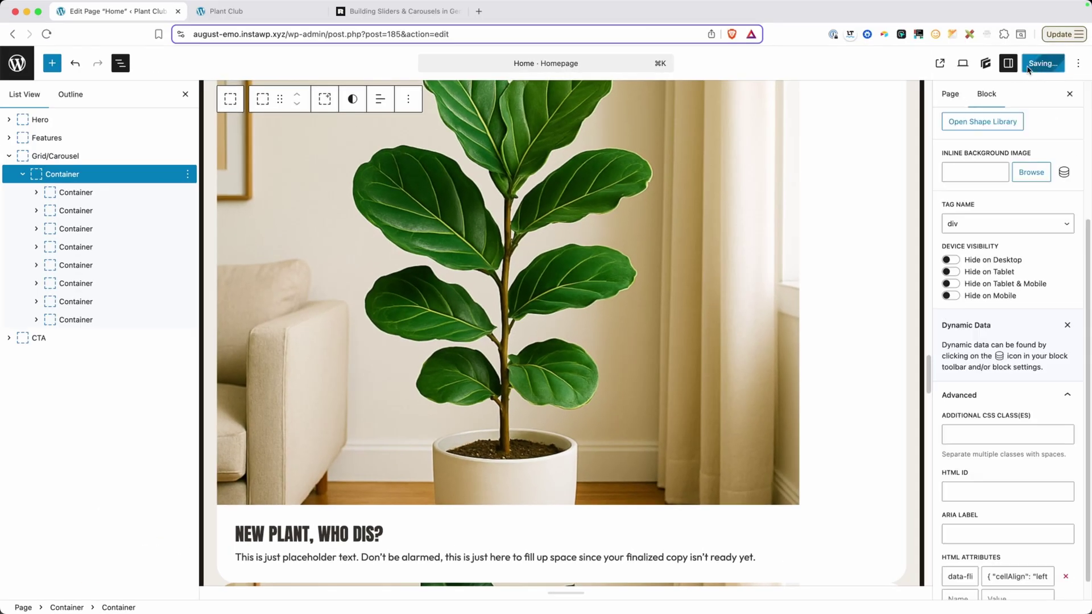
# Step: Reload the live Plant Club homepage and test the carousel's next/previous arrows and dots
pyautogui.click(283, 16)
pyautogui.click(319, 34)
pyautogui.press('Return')
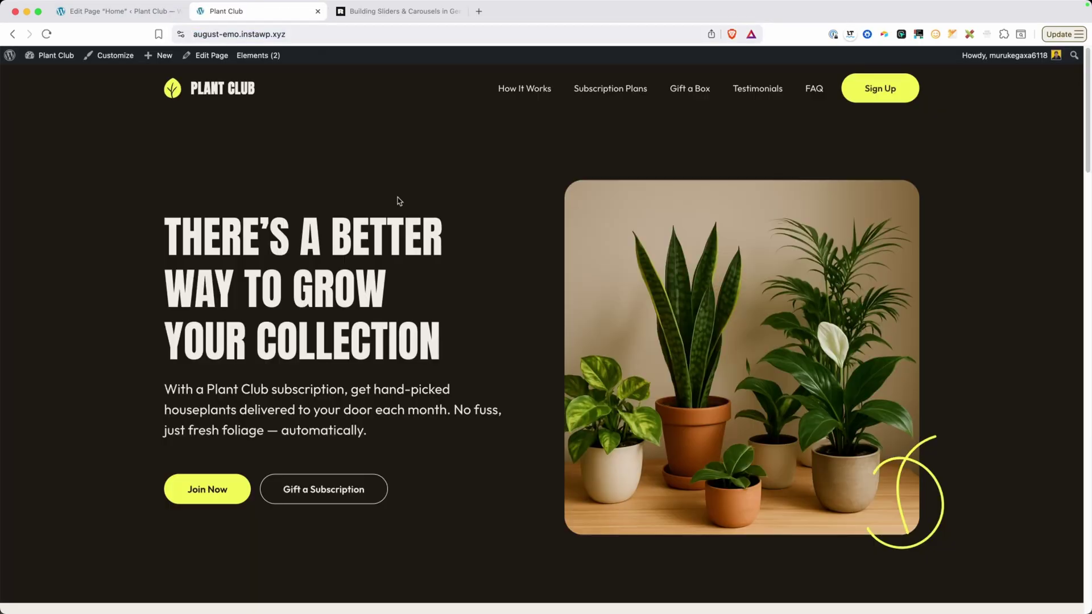
pyautogui.scroll(-20, 429, 210)
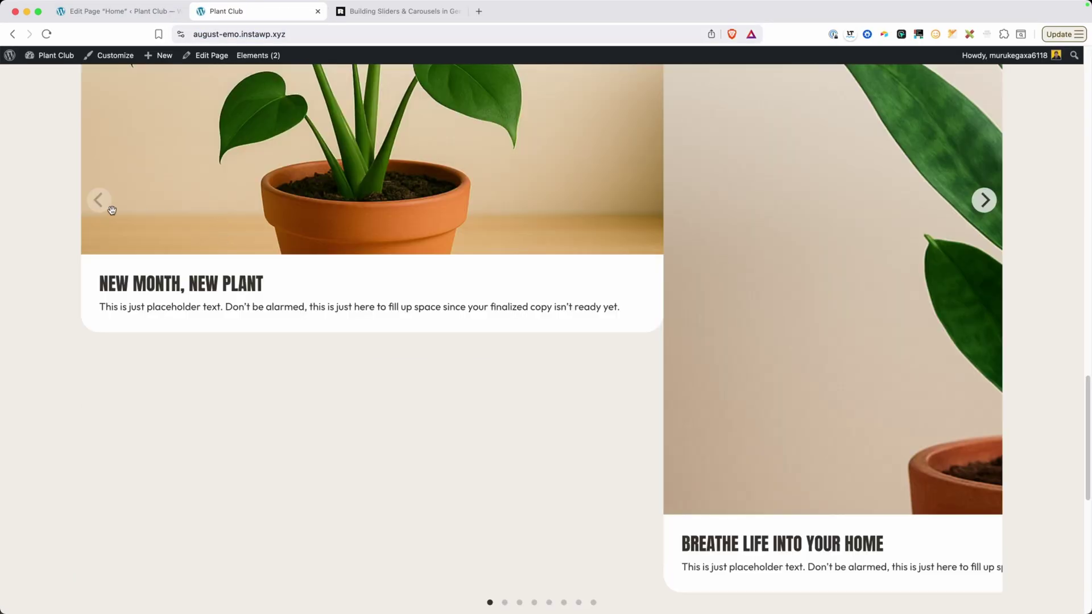
pyautogui.click(984, 201)
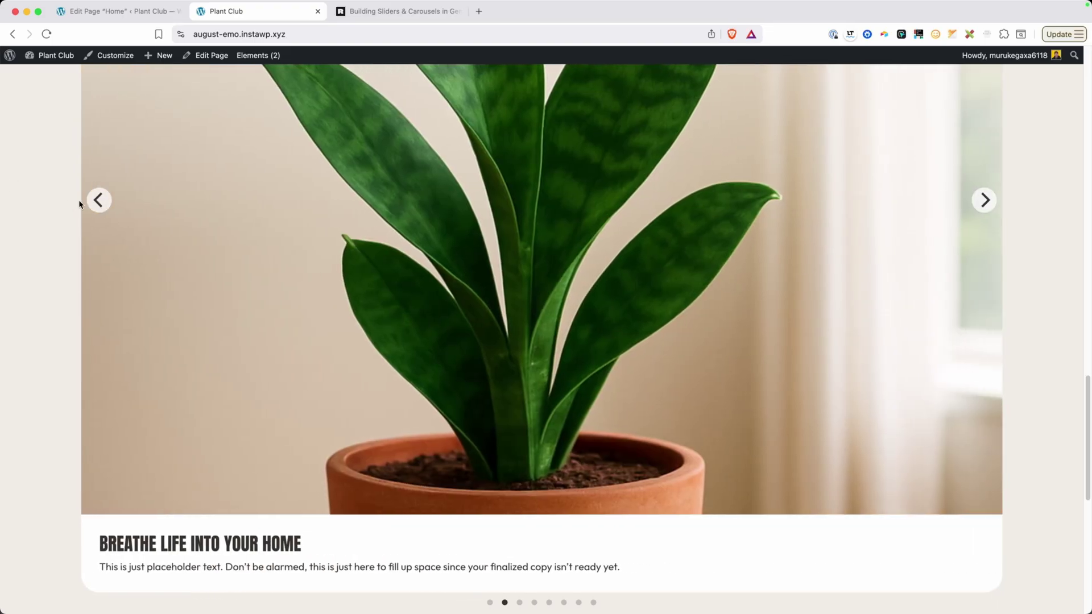
pyautogui.click(98, 200)
pyautogui.scroll(-2, 522, 408)
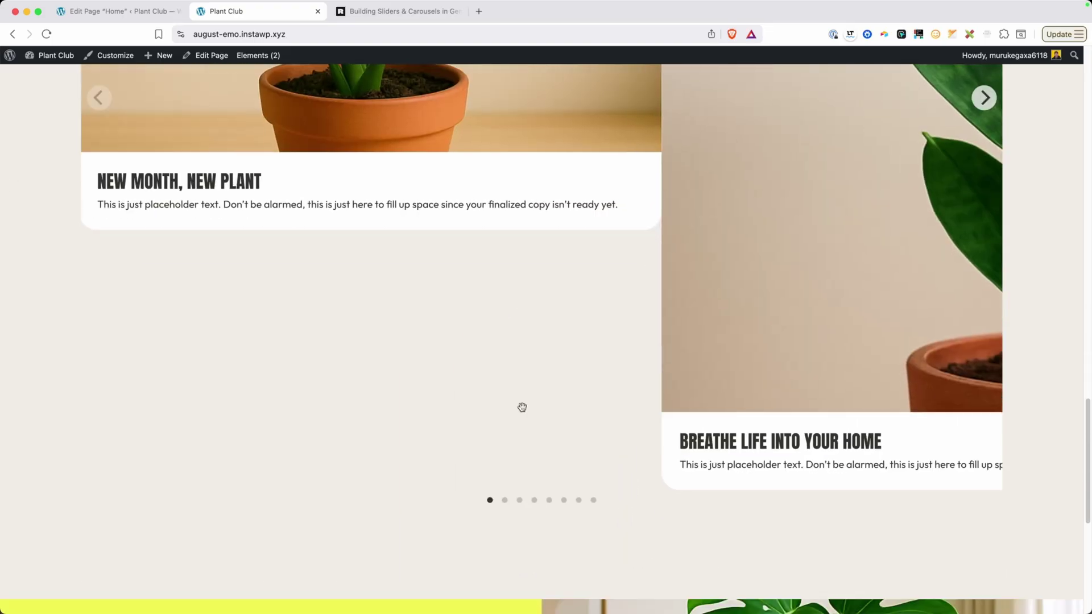
pyautogui.click(505, 500)
pyautogui.click(519, 500)
pyautogui.click(534, 500)
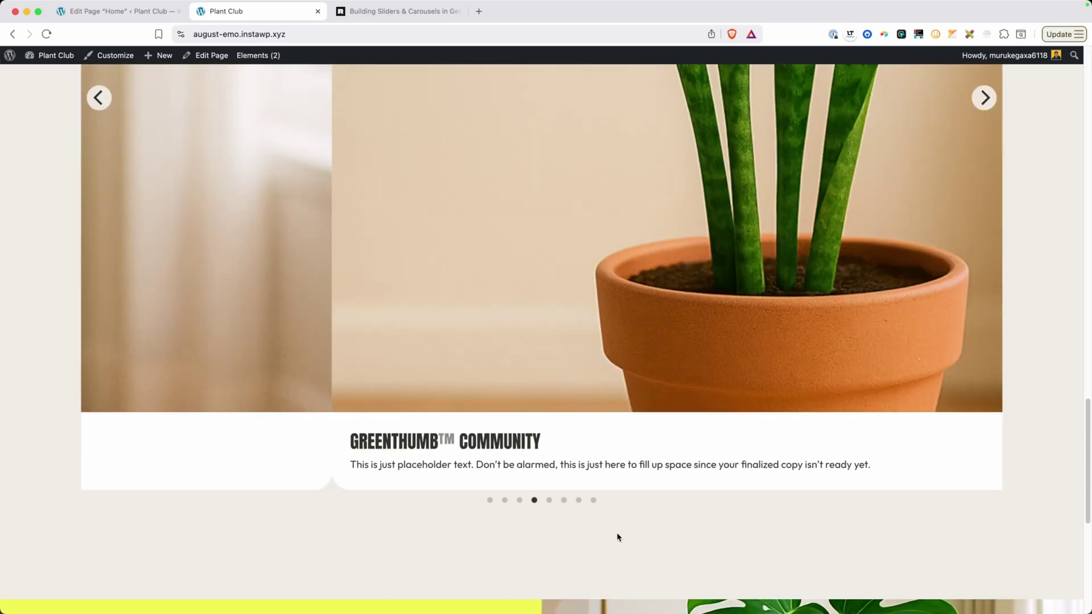
pyautogui.scroll(10, 656, 404)
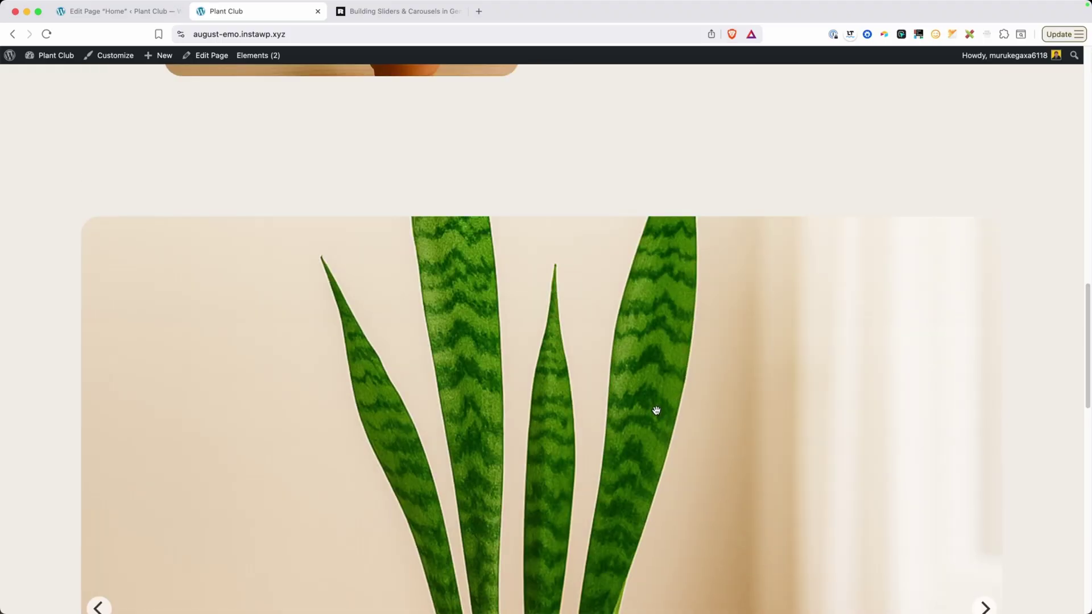
# Step: Open the Customizer's Additional CSS editor with an empty line below the CSS comment
pyautogui.click(112, 62)
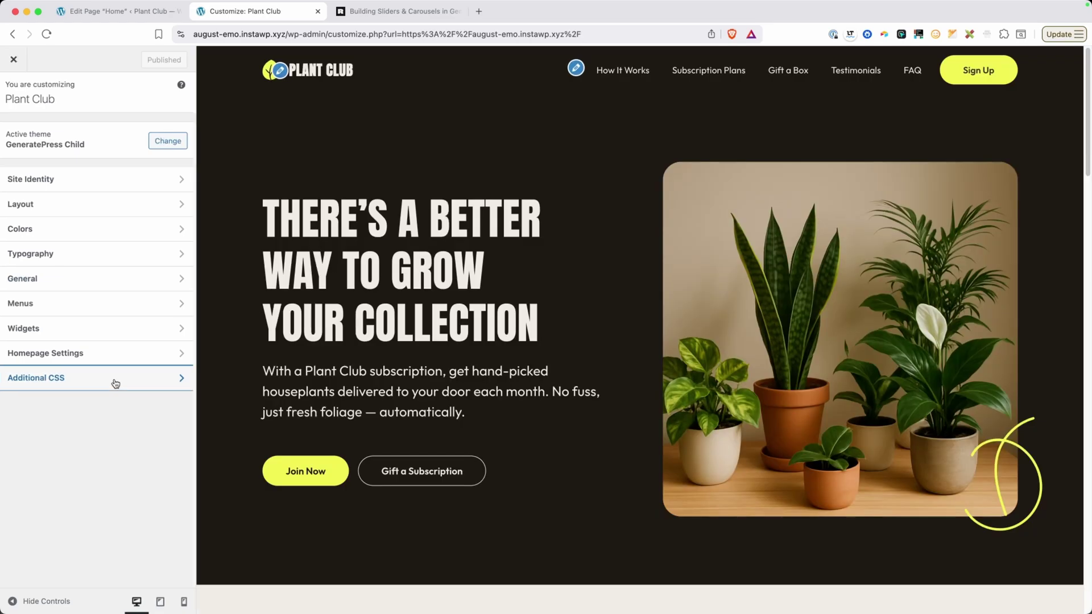
pyautogui.click(116, 383)
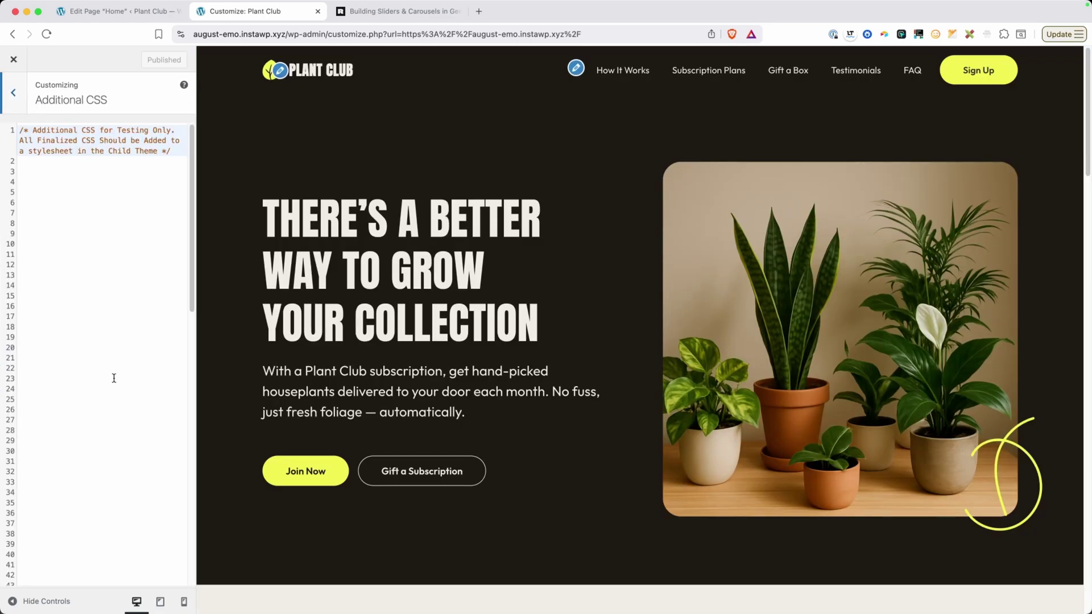
pyautogui.click(80, 177)
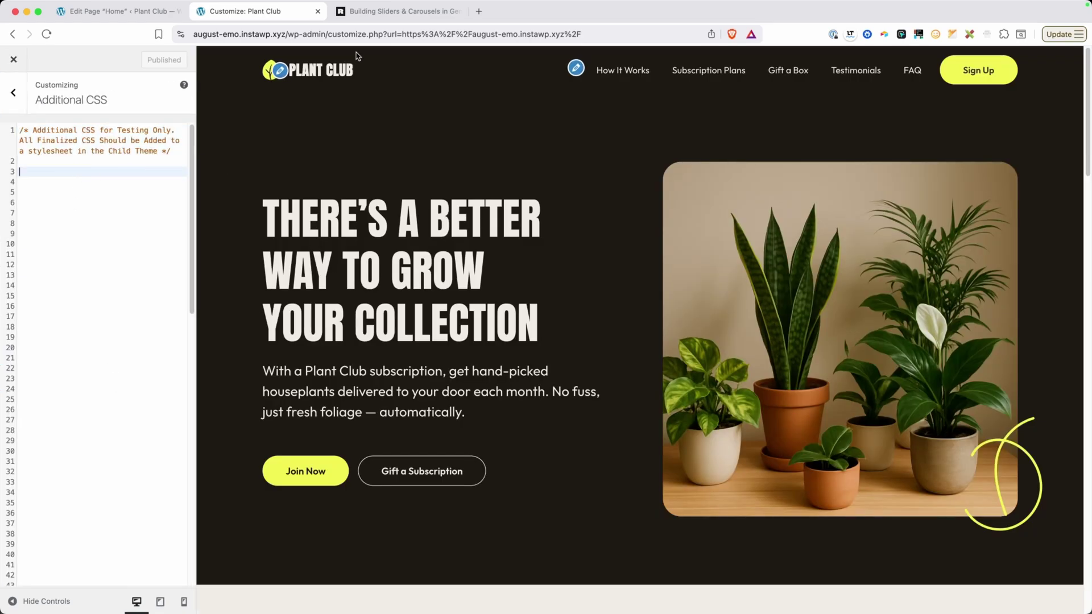
pyautogui.click(373, 12)
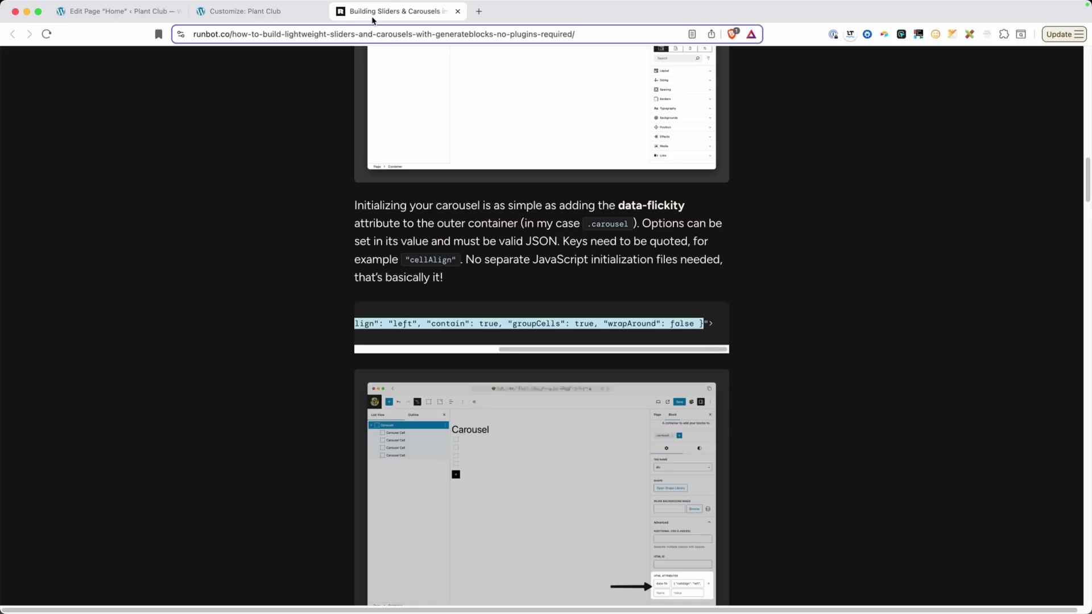
# Step: Copy the tutorial's Step 3 '3 cells with 1rem gap' .carousel-cell CSS rule
pyautogui.scroll(-10, 505, 253)
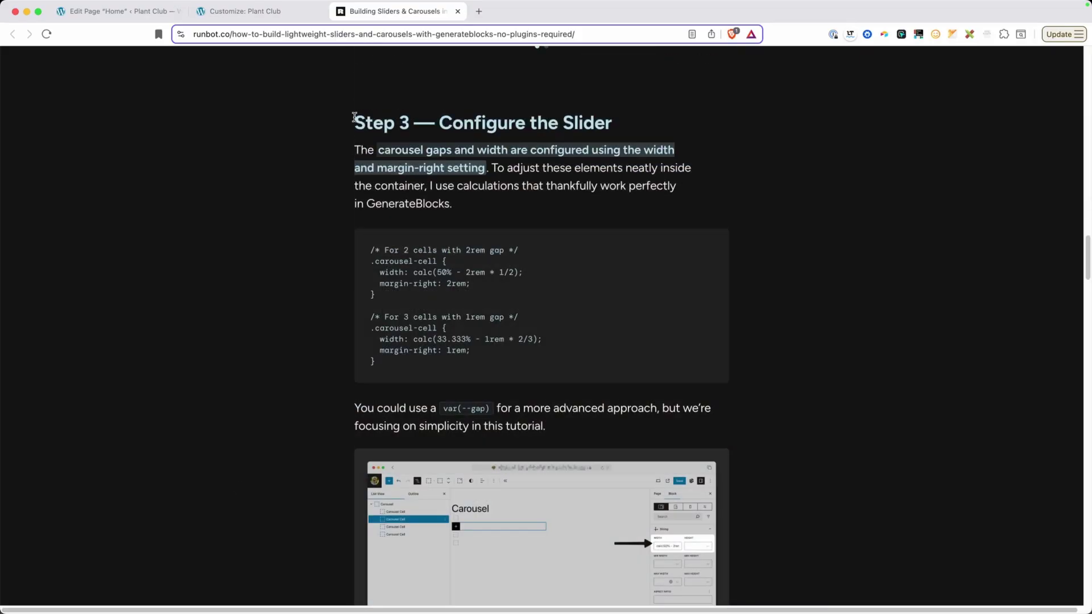
pyautogui.moveTo(355, 118); pyautogui.dragTo(630, 114)
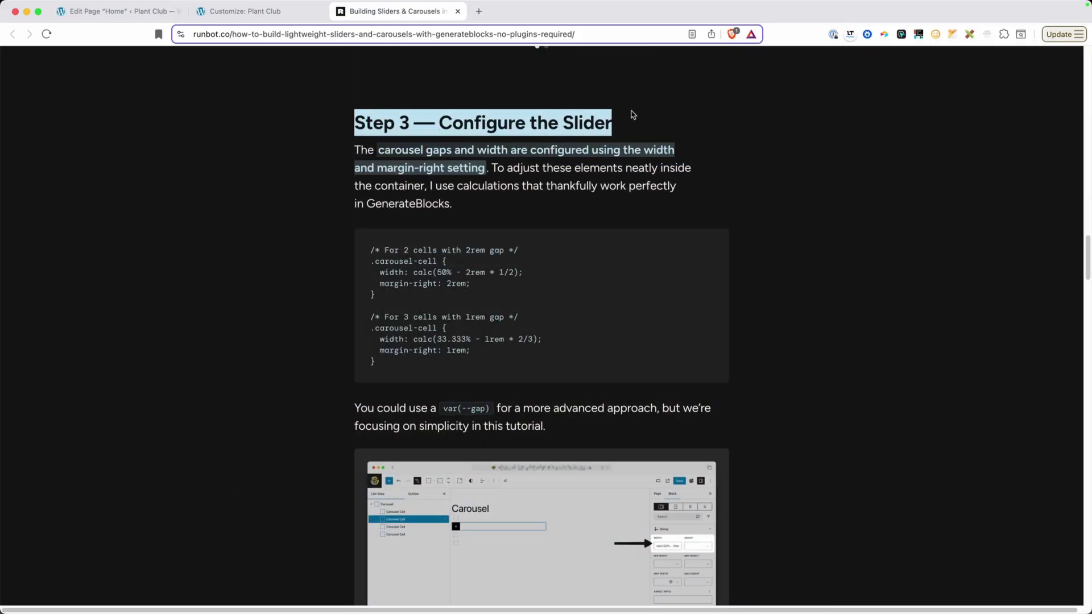
pyautogui.click(629, 116)
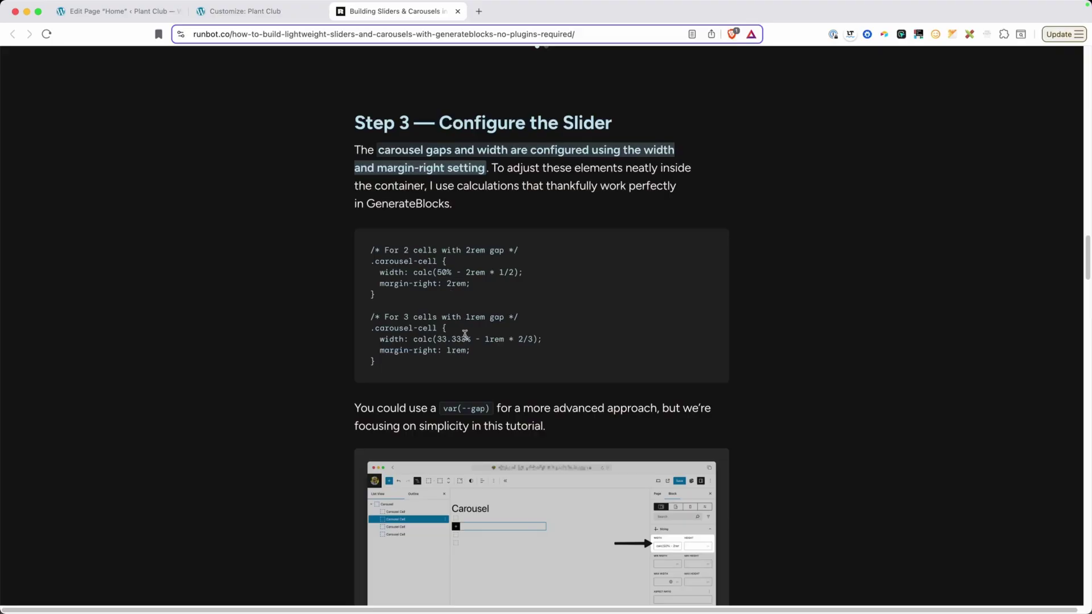
pyautogui.moveTo(408, 373); pyautogui.dragTo(370, 323)
pyautogui.rightClick(419, 332)
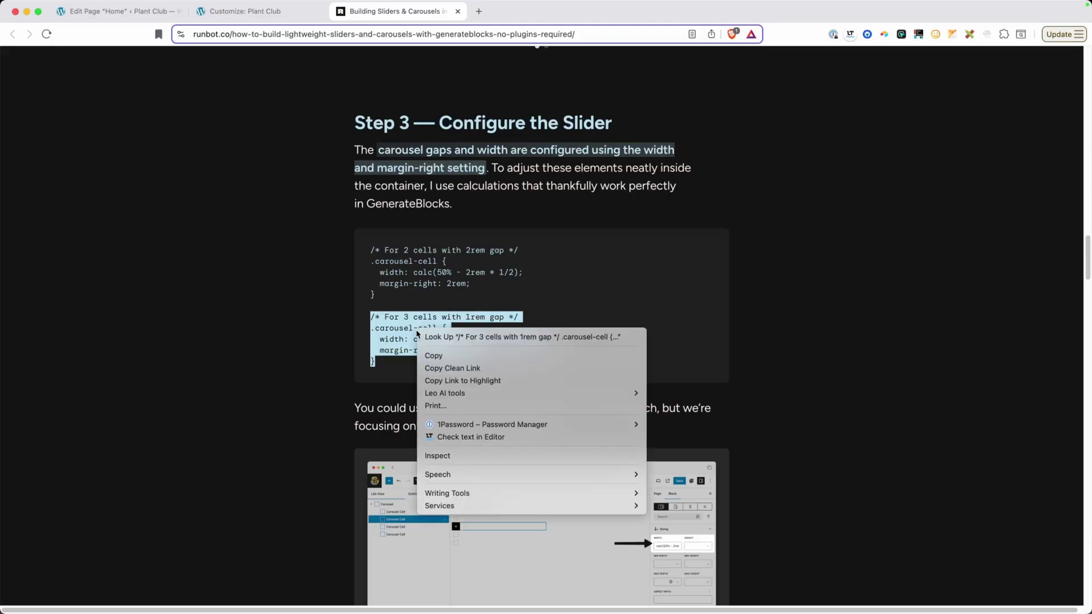
pyautogui.click(437, 357)
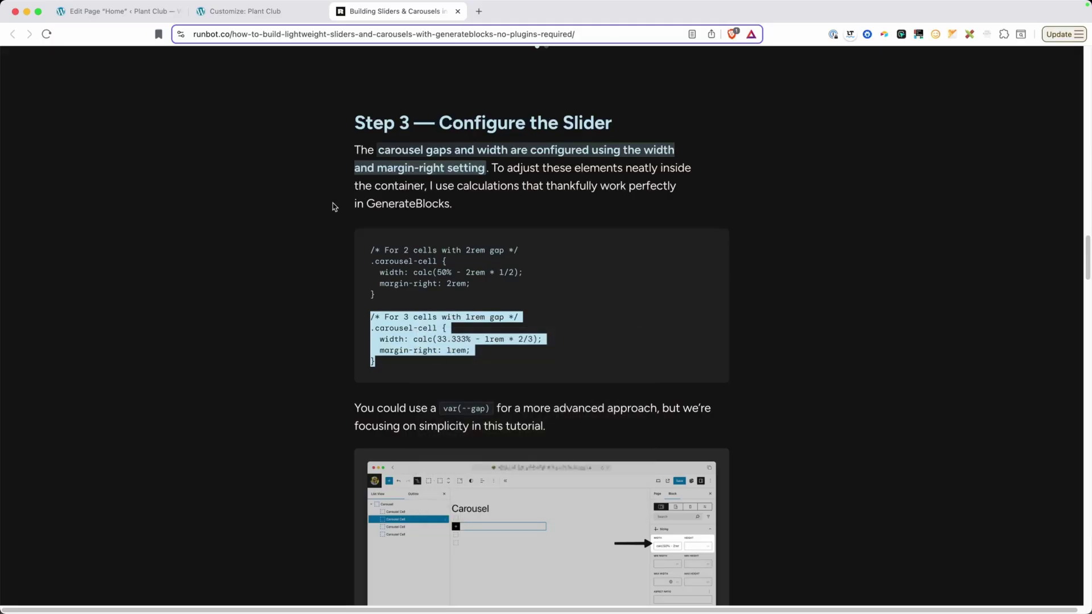
pyautogui.click(252, 11)
# Step: Paste the three-cell .carousel-cell rule into Additional CSS, publish it, and close the Customizer
pyautogui.scroll(-15, 665, 244)
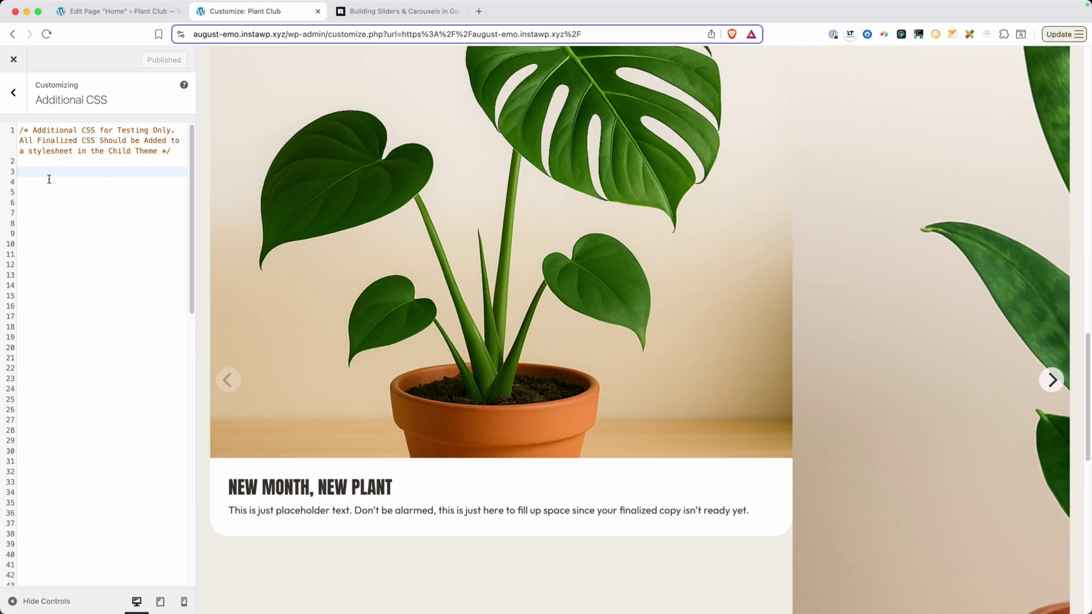
pyautogui.press('super+v')
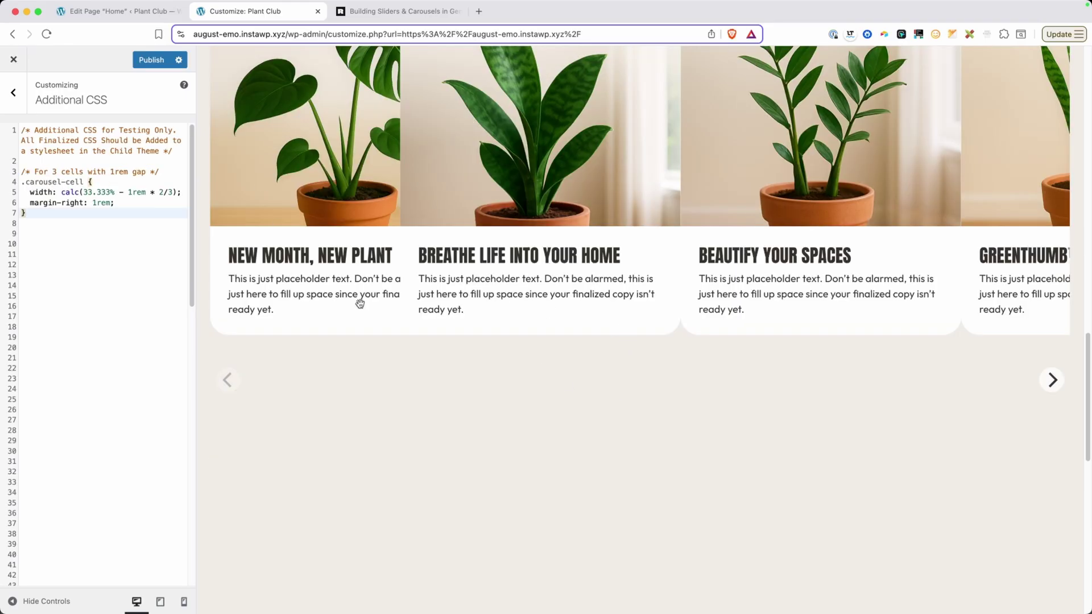
pyautogui.click(141, 61)
pyautogui.click(25, 60)
# Step: Page through the carousel's three pages of three cards using the dots and arrows
pyautogui.scroll(-10, 618, 237)
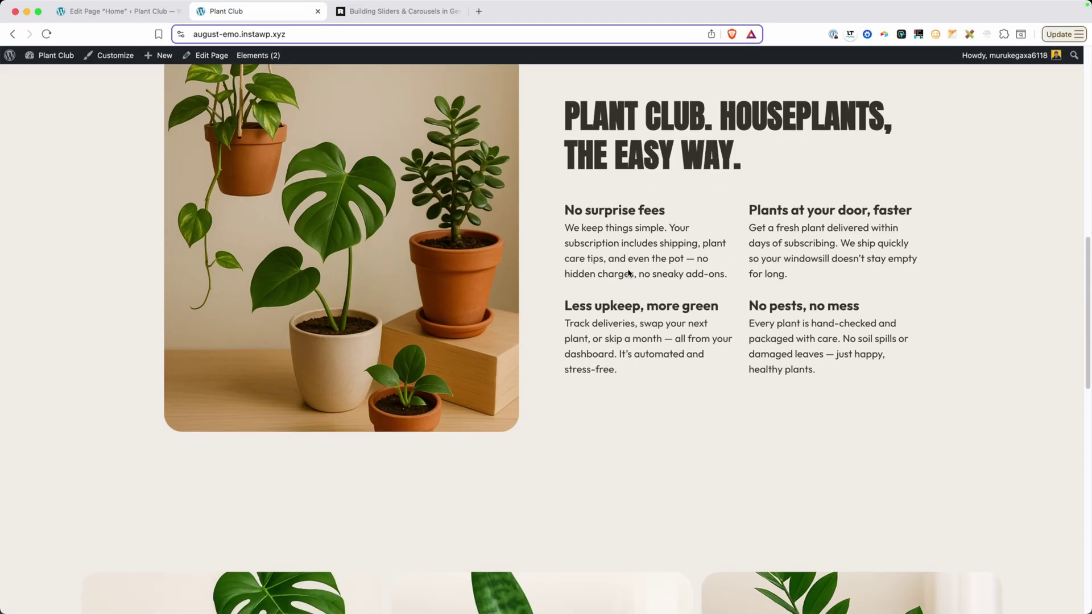
pyautogui.scroll(3, 534, 282)
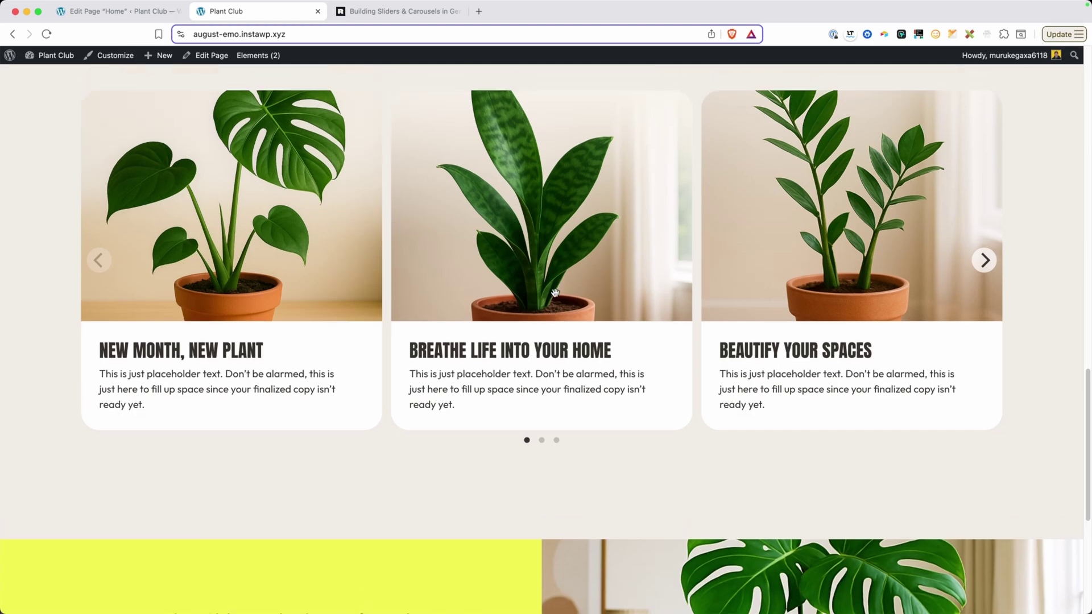
pyautogui.click(543, 515)
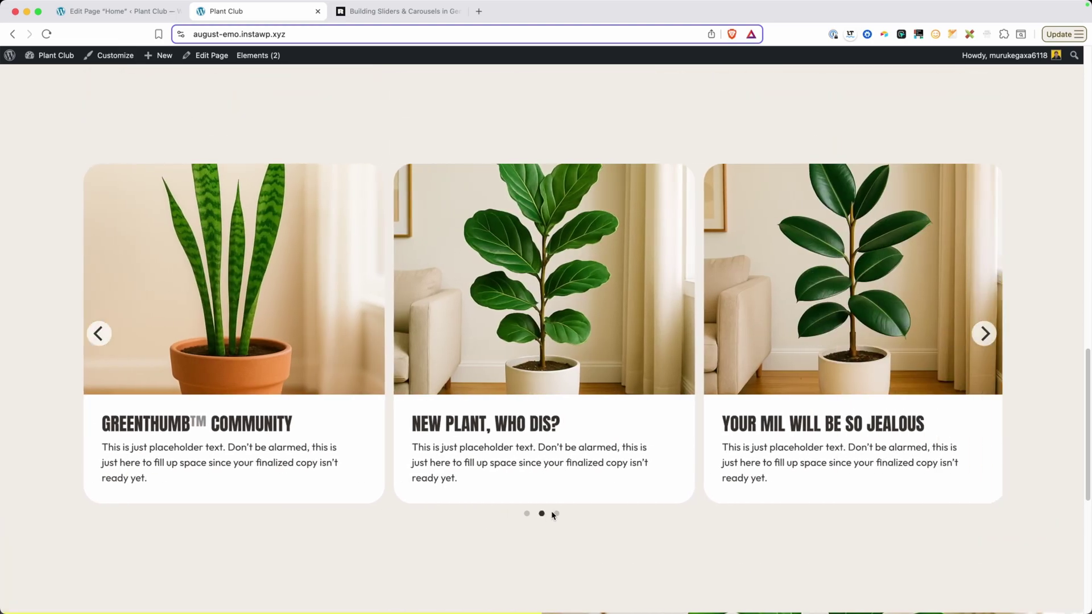
pyautogui.click(556, 515)
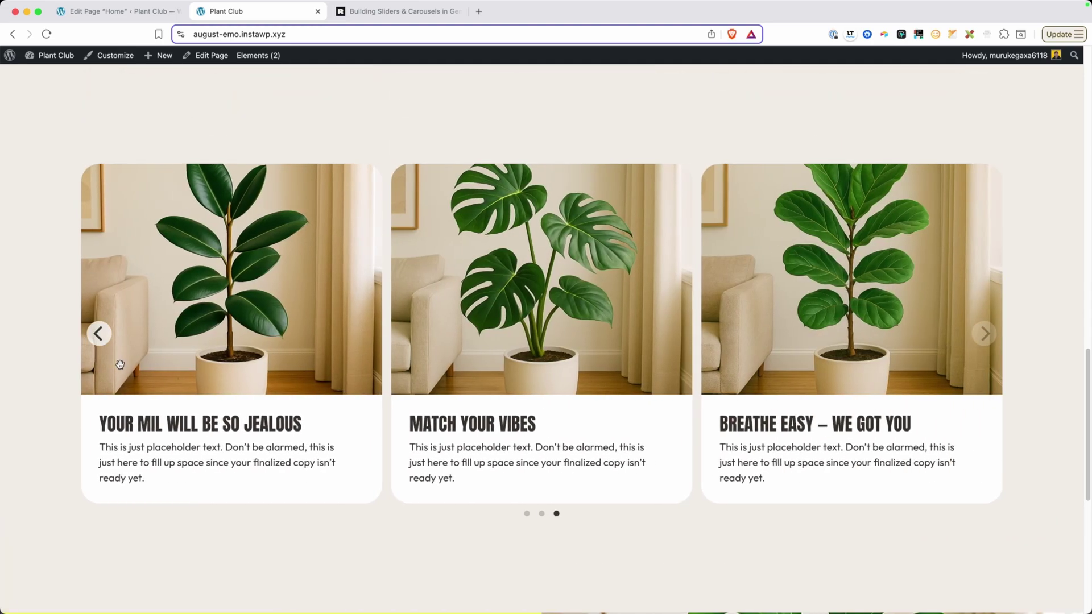
pyautogui.click(99, 334)
pyautogui.click(98, 334)
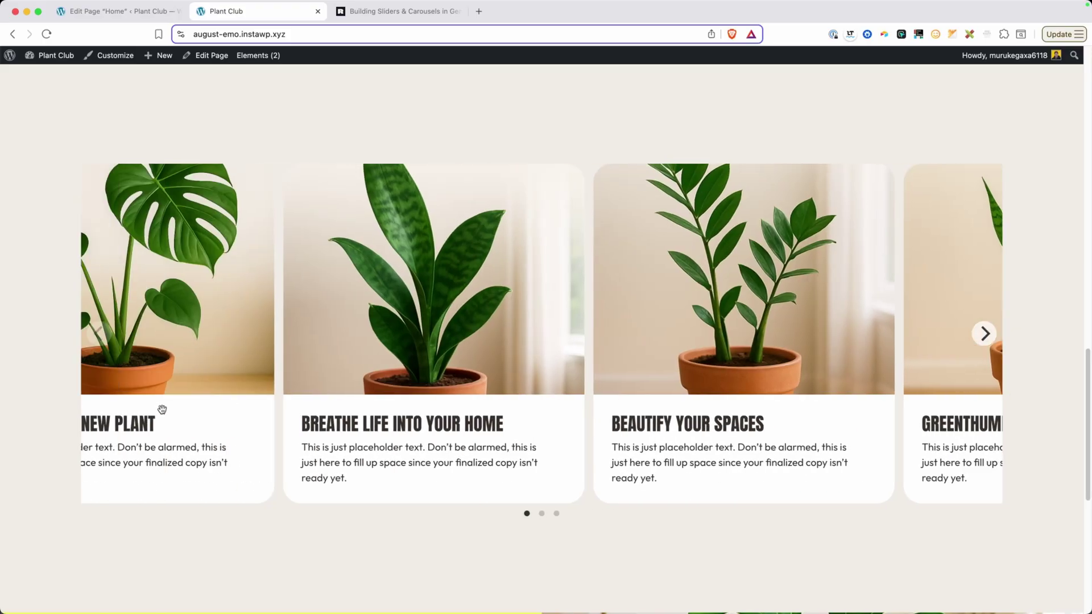
pyautogui.click(986, 334)
pyautogui.click(985, 334)
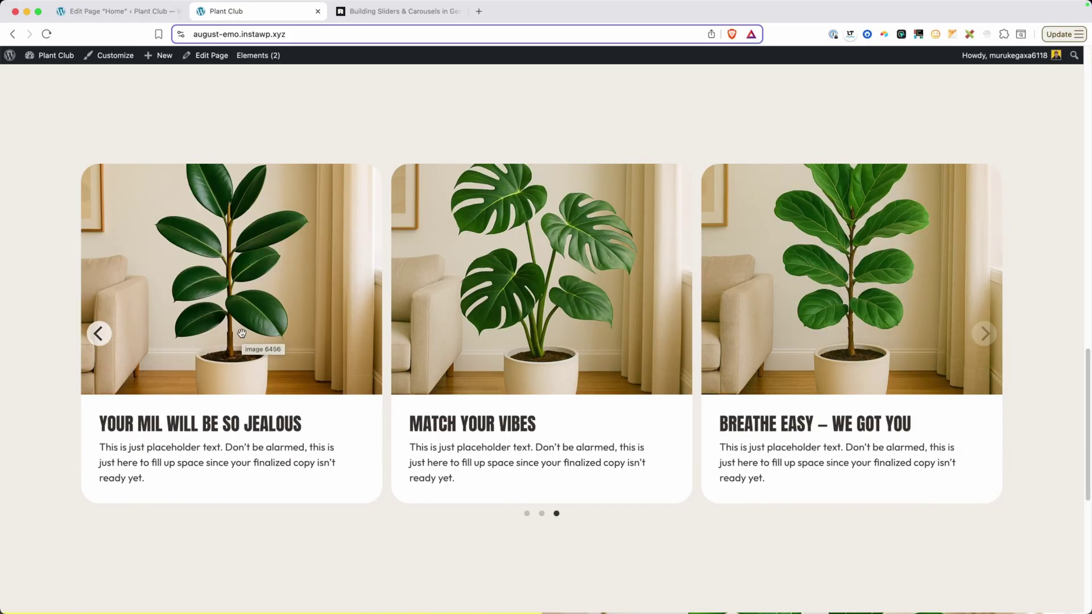
pyautogui.click(99, 334)
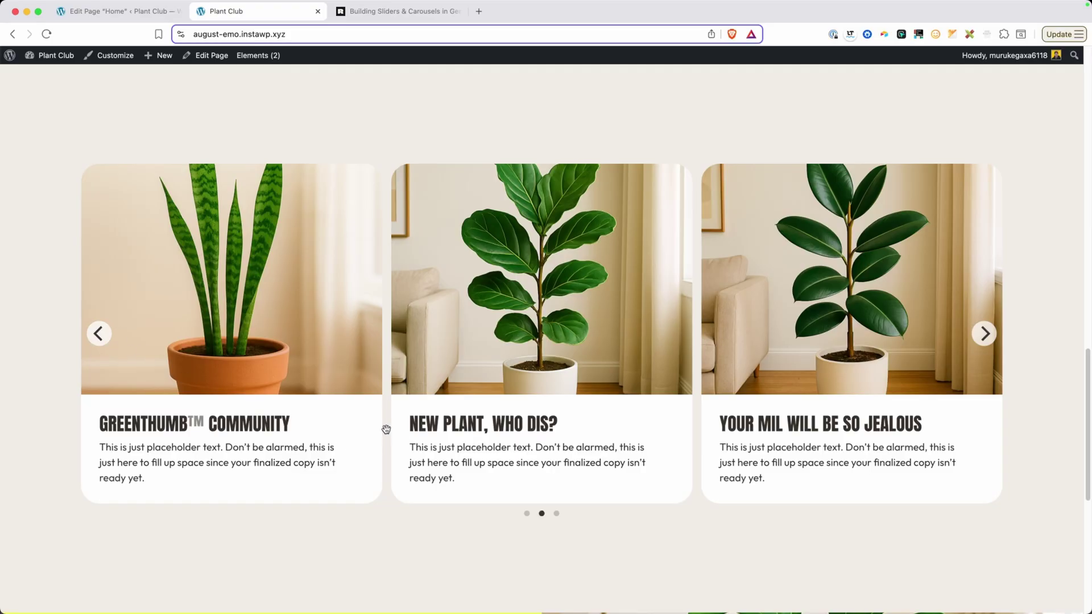
# Step: Copy the tutorial's Step 4 Flickity pagination and navigation CSS
pyautogui.click(402, 12)
pyautogui.scroll(-15, 485, 319)
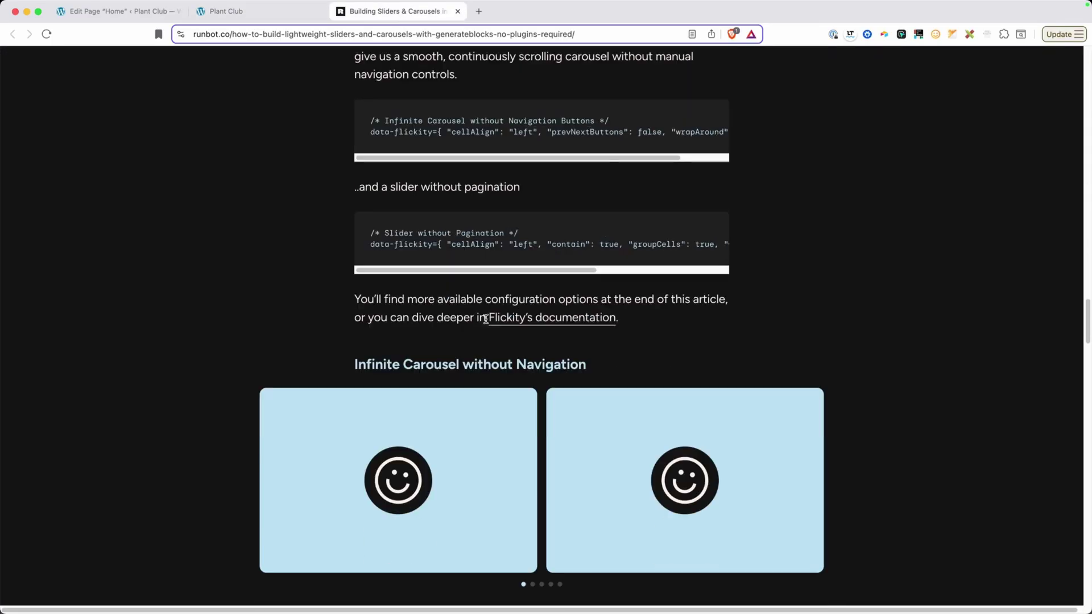
pyautogui.scroll(-9, 486, 318)
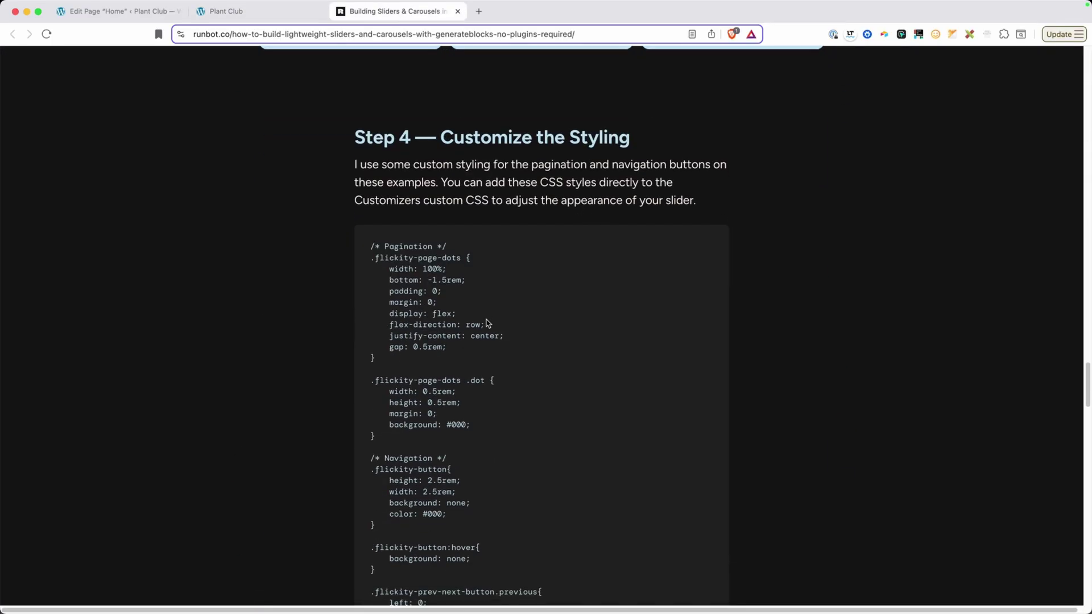
pyautogui.moveTo(361, 90); pyautogui.dragTo(452, 111)
pyautogui.click(438, 129)
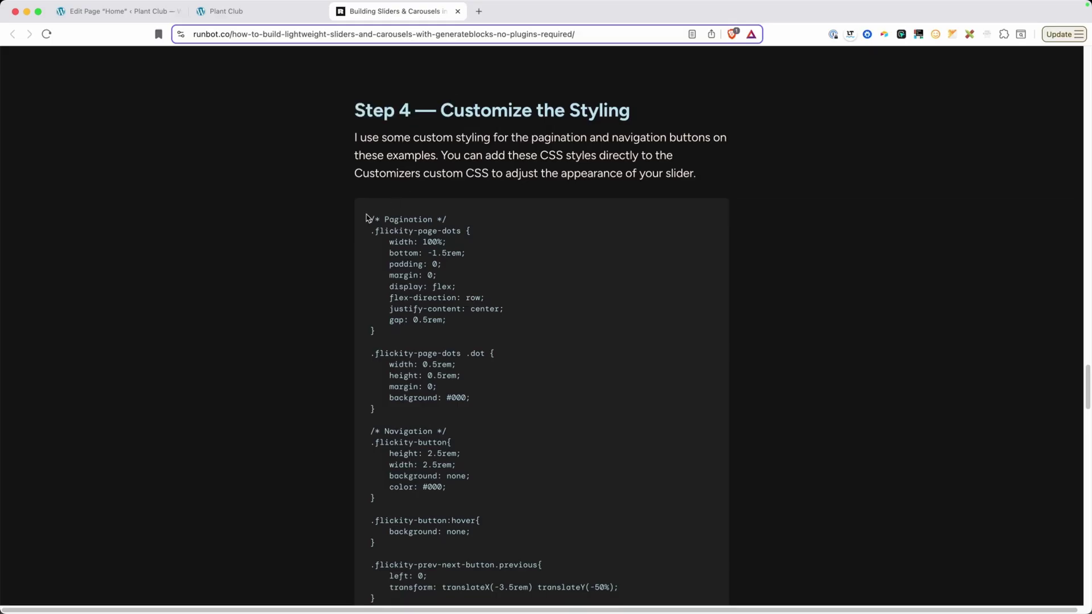
pyautogui.moveTo(366, 218); pyautogui.dragTo(488, 444)
pyautogui.rightClick(406, 400)
pyautogui.click(426, 420)
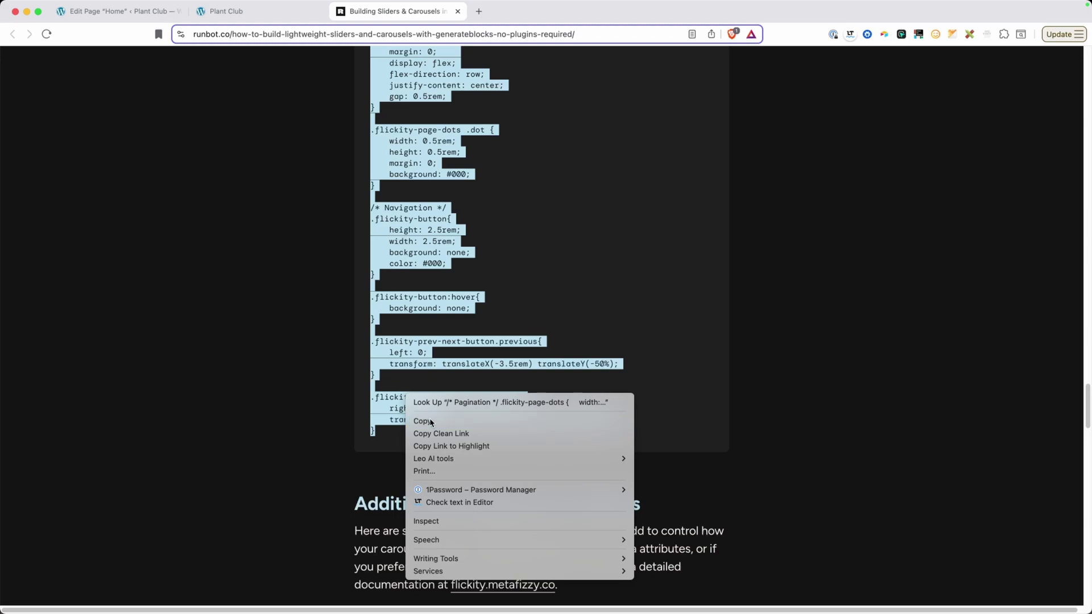
# Step: Paste the pagination and navigation CSS into the Customizer's Additional CSS at line 9
pyautogui.click(111, 14)
pyautogui.click(239, 12)
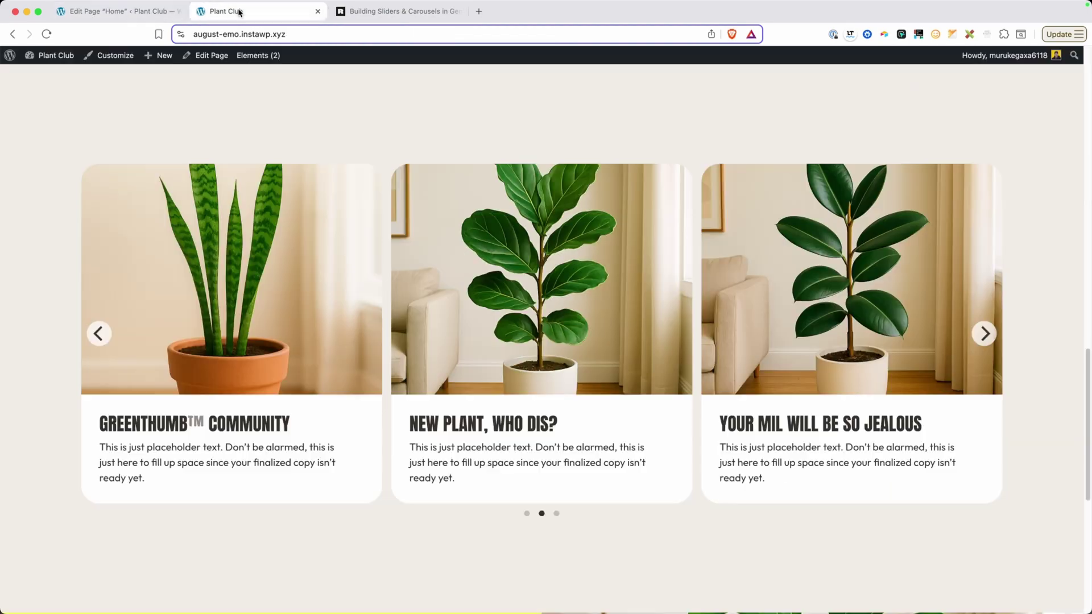
pyautogui.click(104, 56)
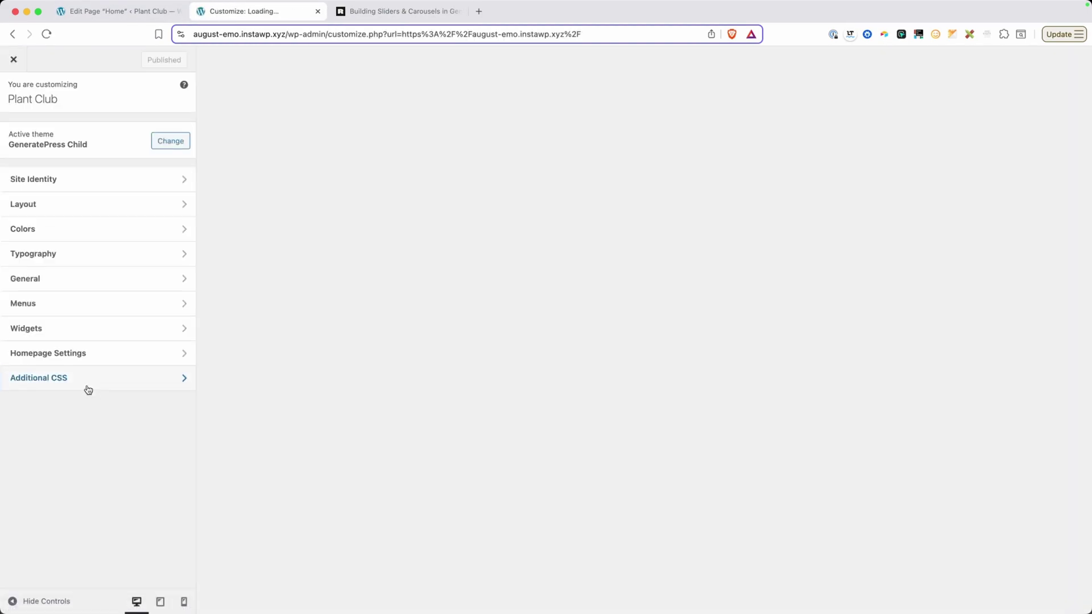
pyautogui.click(86, 378)
pyautogui.click(64, 233)
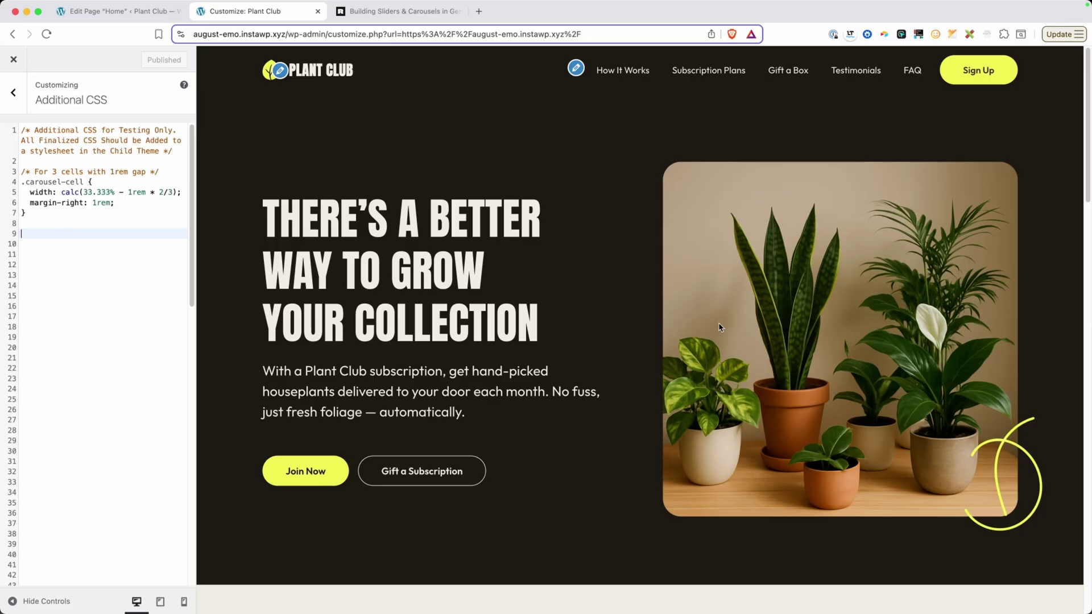
pyautogui.scroll(-10, 698, 344)
pyautogui.scroll(-10, 698, 344)
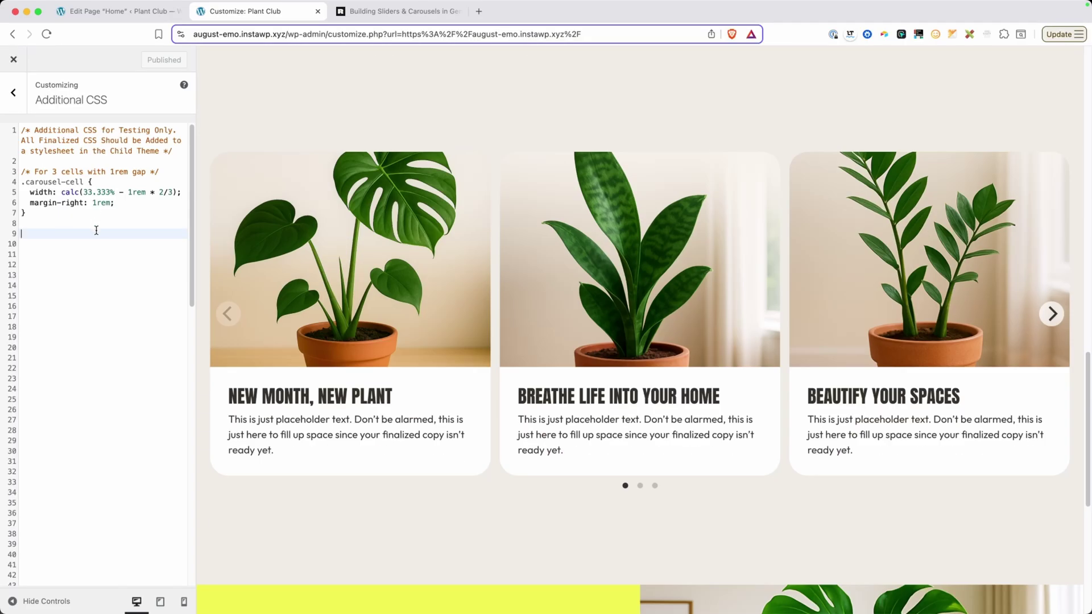
pyautogui.press('super+v')
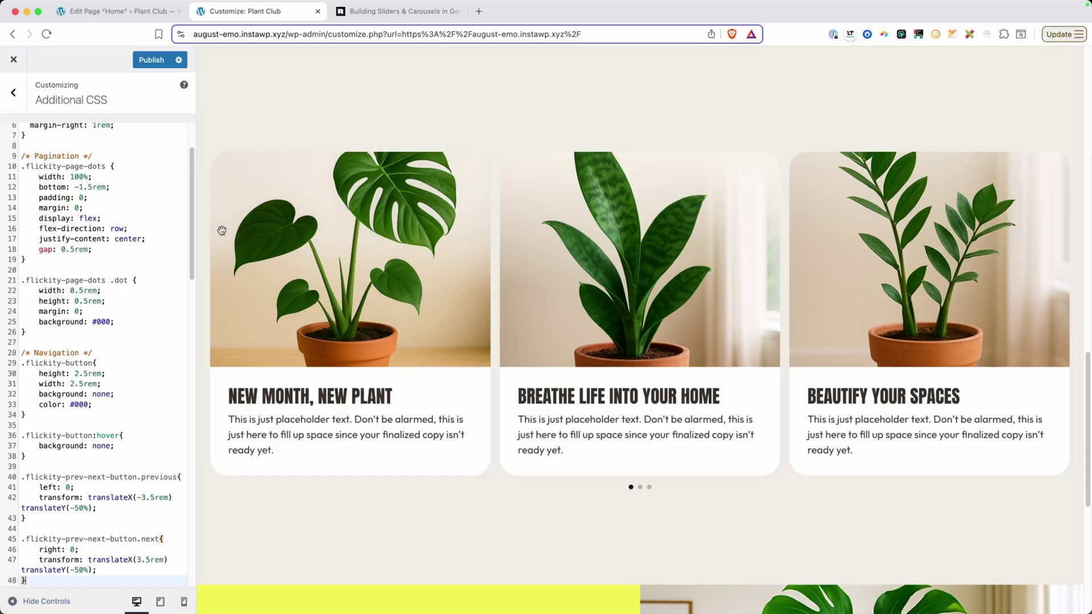
# Step: Preview the restyled carousel full width and page through it with the arrows
pyautogui.click(43, 601)
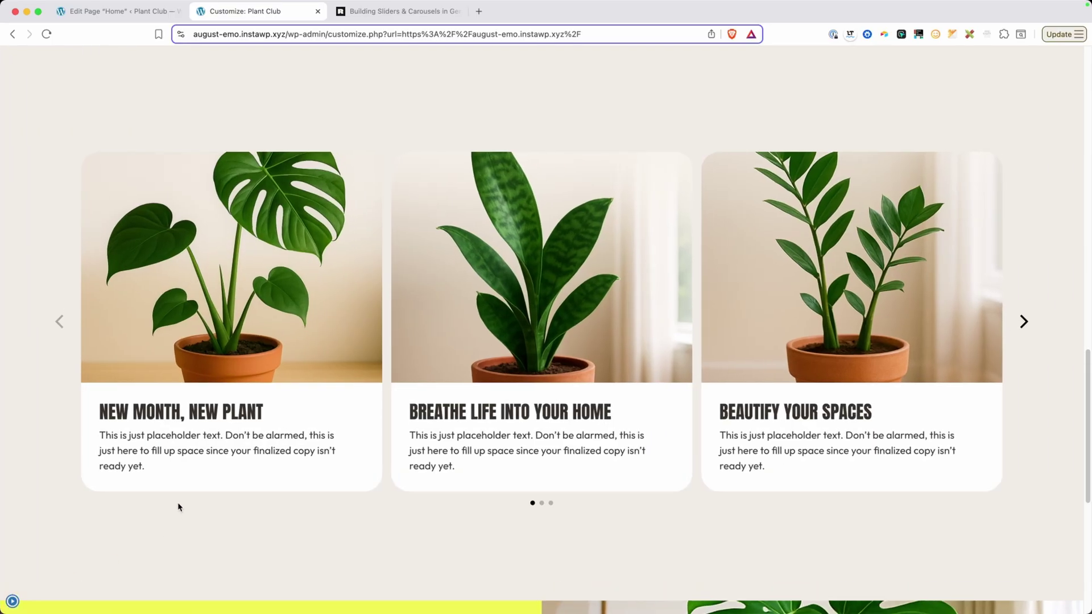
pyautogui.click(1024, 319)
pyautogui.click(56, 323)
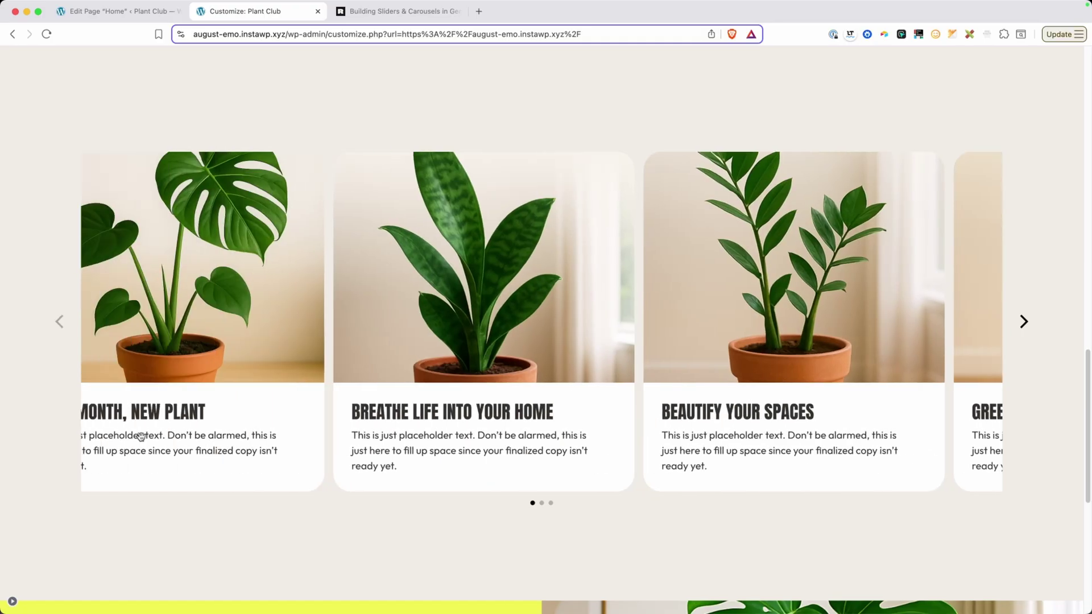
pyautogui.click(1024, 322)
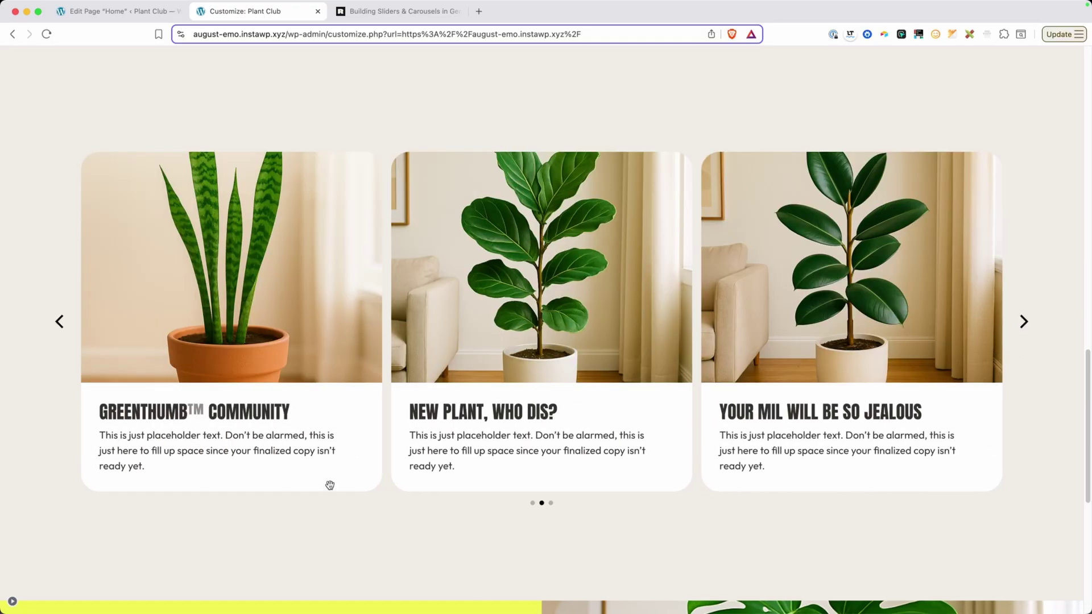
pyautogui.click(7, 601)
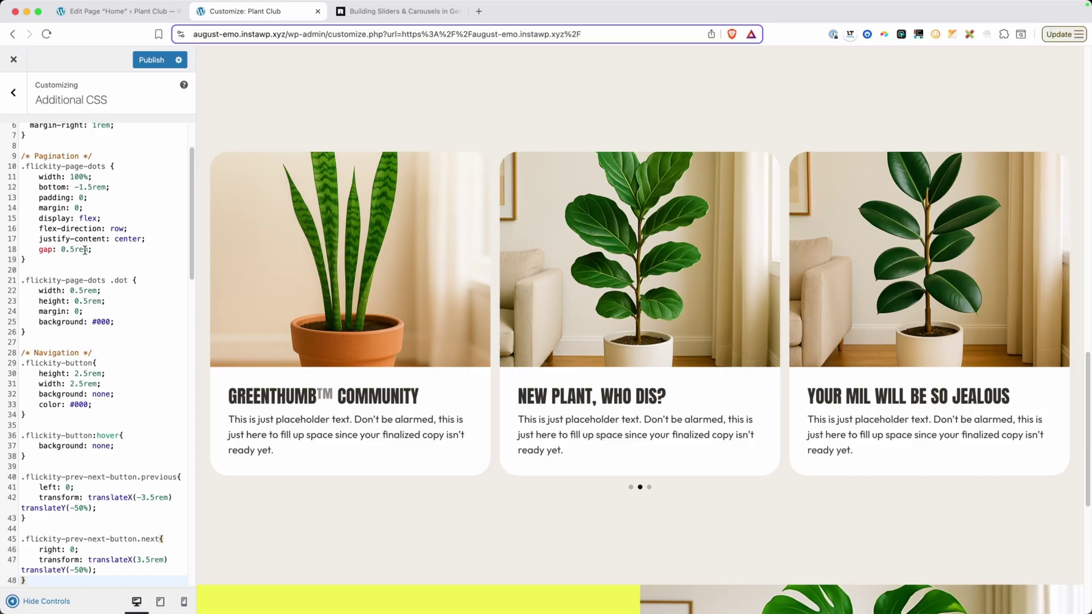
# Step: Replace the #000 dot and arrow colours with var(--neutral-200)
pyautogui.moveTo(92, 322); pyautogui.dragTo(97, 322)
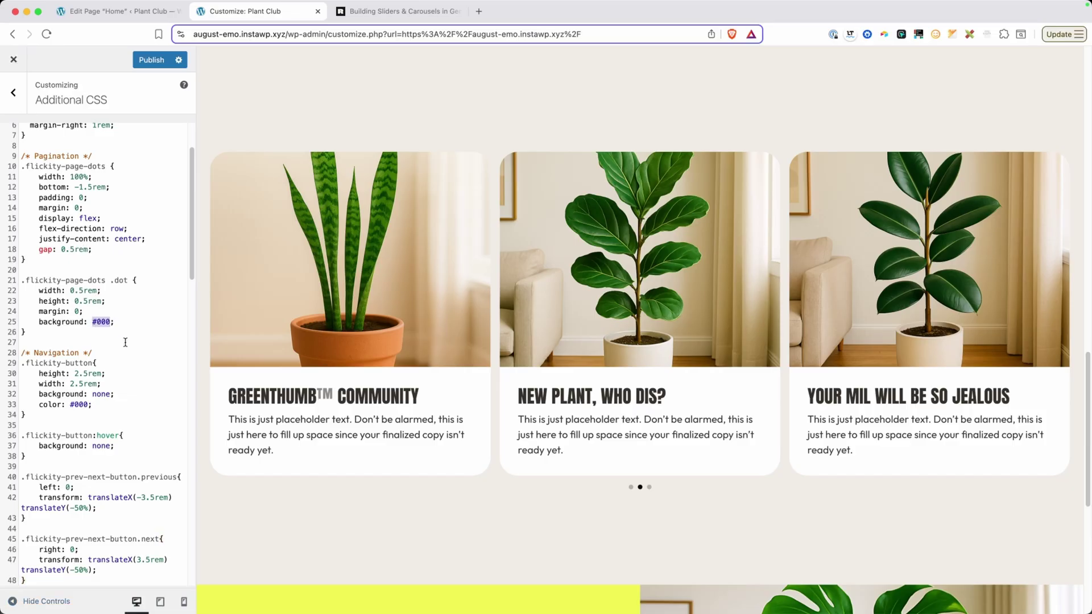
pyautogui.press('super+v')
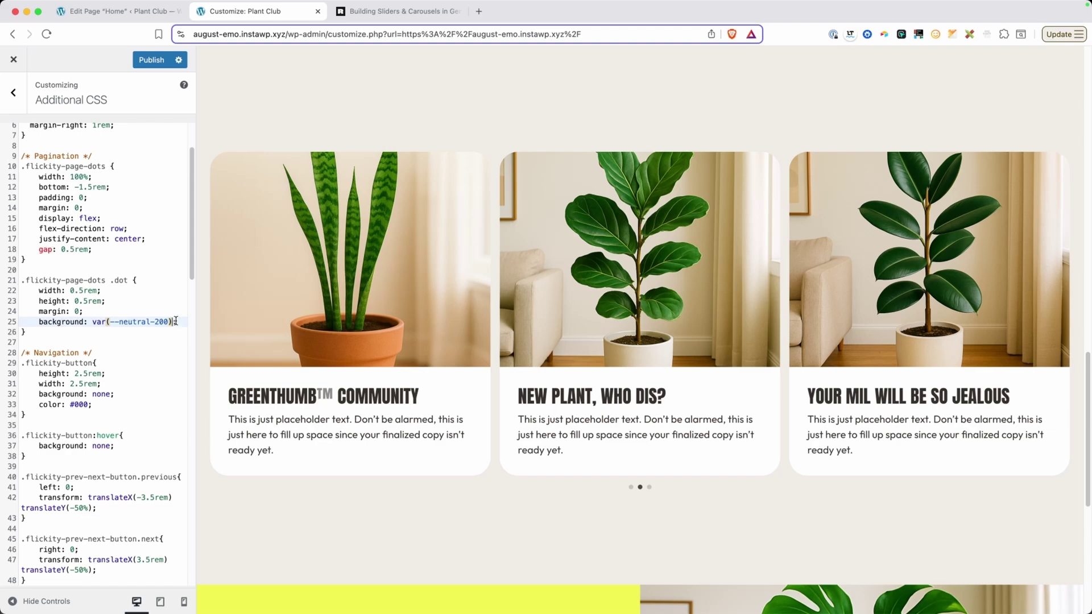
pyautogui.moveTo(176, 322); pyautogui.dragTo(93, 323)
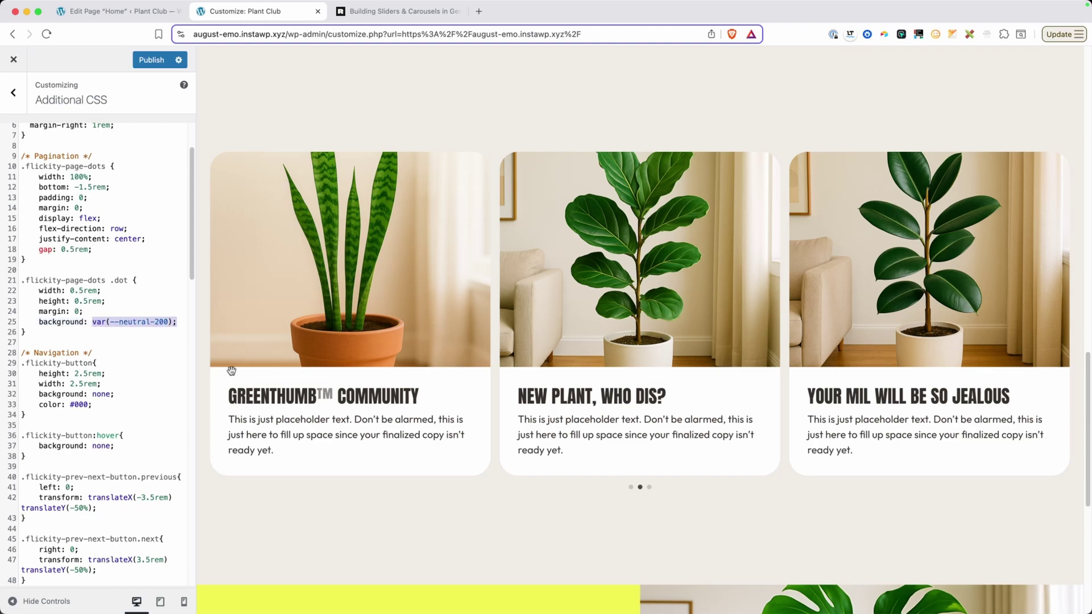
pyautogui.click(150, 322)
pyautogui.moveTo(170, 322); pyautogui.dragTo(90, 320)
pyautogui.doubleClick(81, 405)
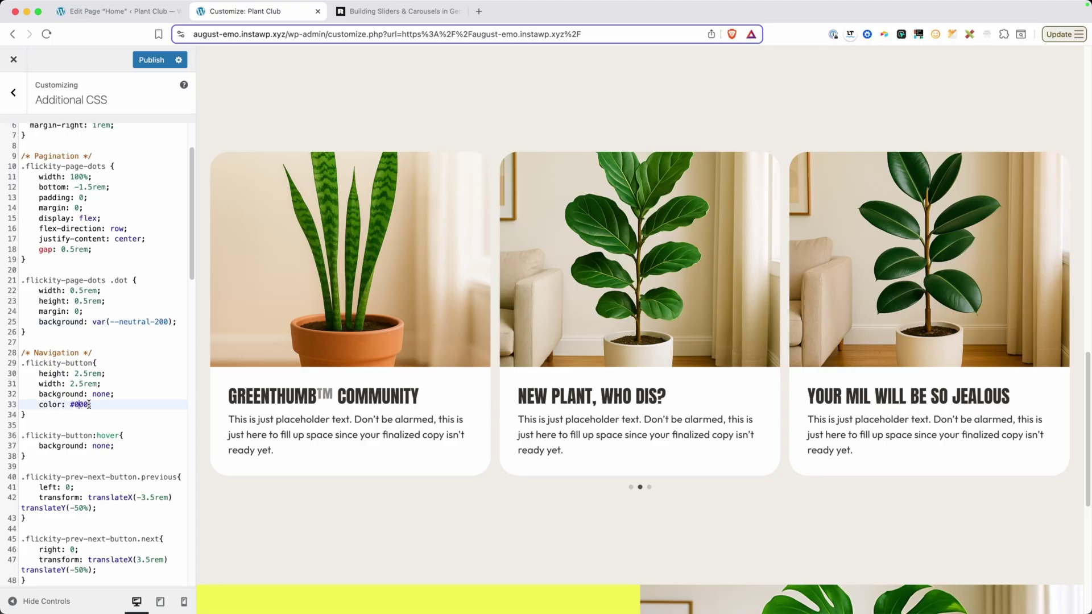
pyautogui.moveTo(69, 401); pyautogui.dragTo(85, 405)
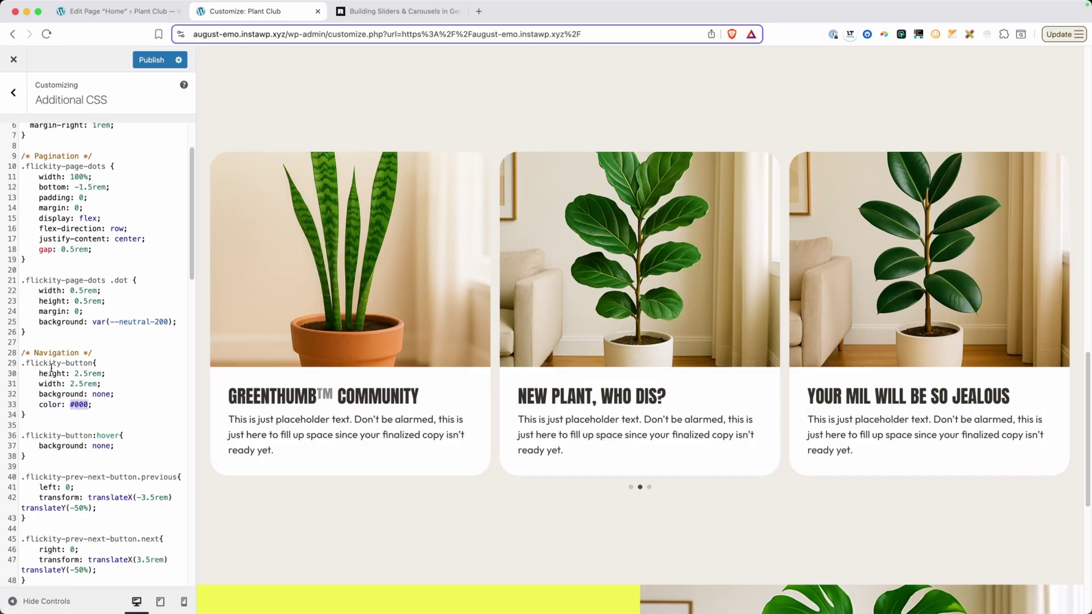
pyautogui.press('super+minus')
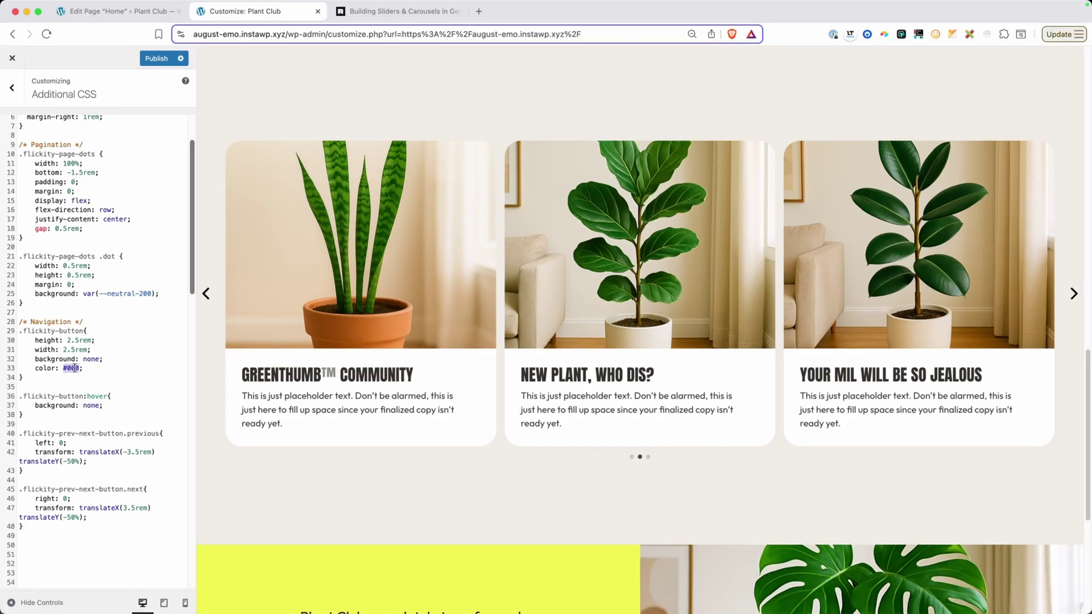
pyautogui.press('cmd+v')
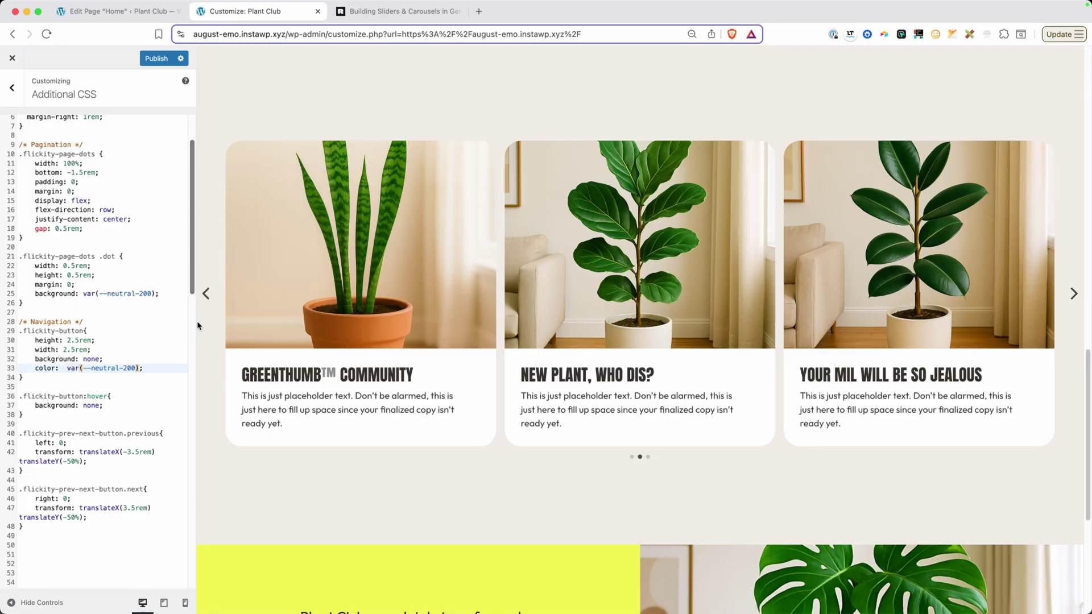
pyautogui.press('Up')
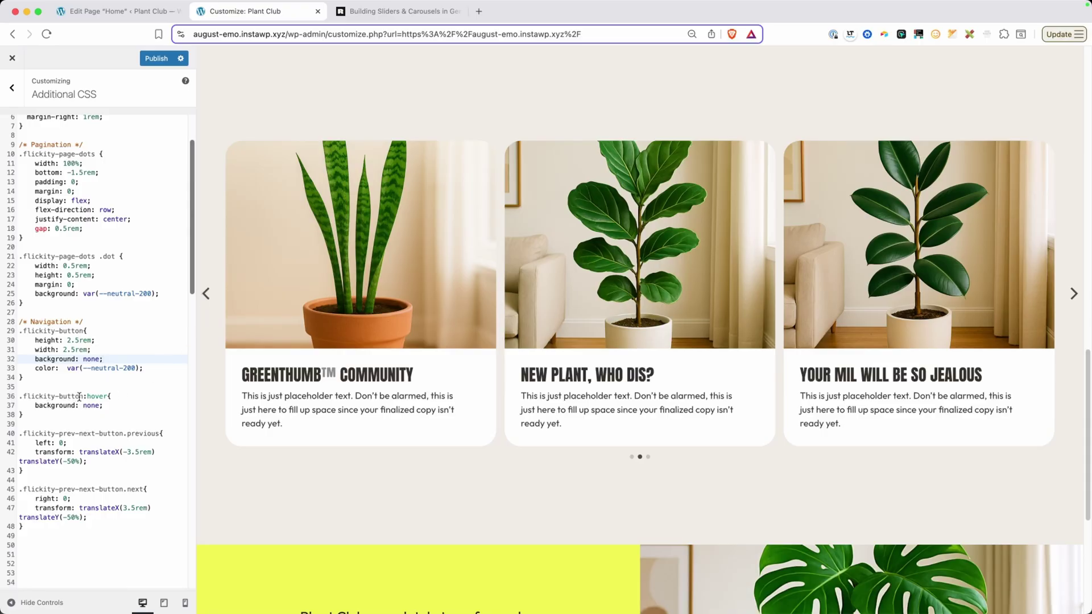
# Step: Give .flickity-button:hover colour var(--neutral-100) and change the arrow colour to var(--neutral-300)
pyautogui.click(108, 409)
pyautogui.press('Return')
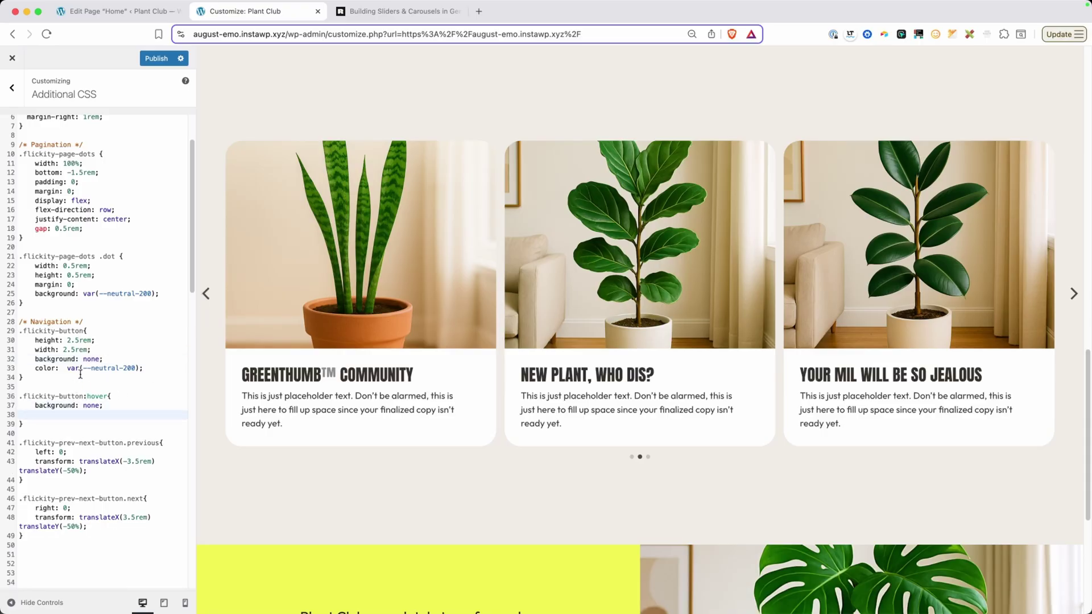
pyautogui.moveTo(152, 370); pyautogui.dragTo(42, 371)
pyautogui.press('super+c')
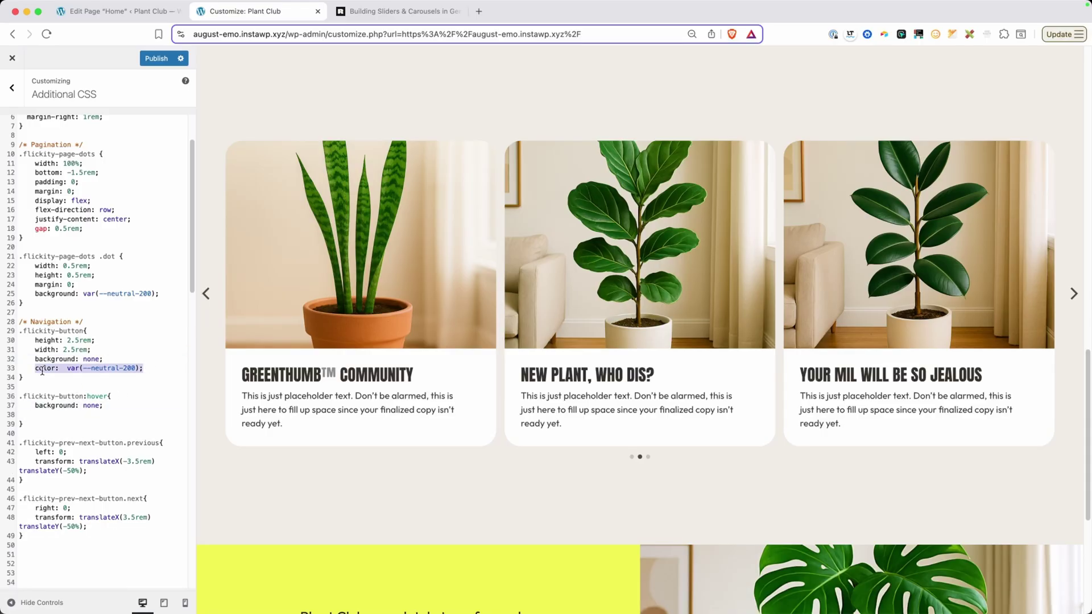
pyautogui.click(58, 415)
pyautogui.press('super+v')
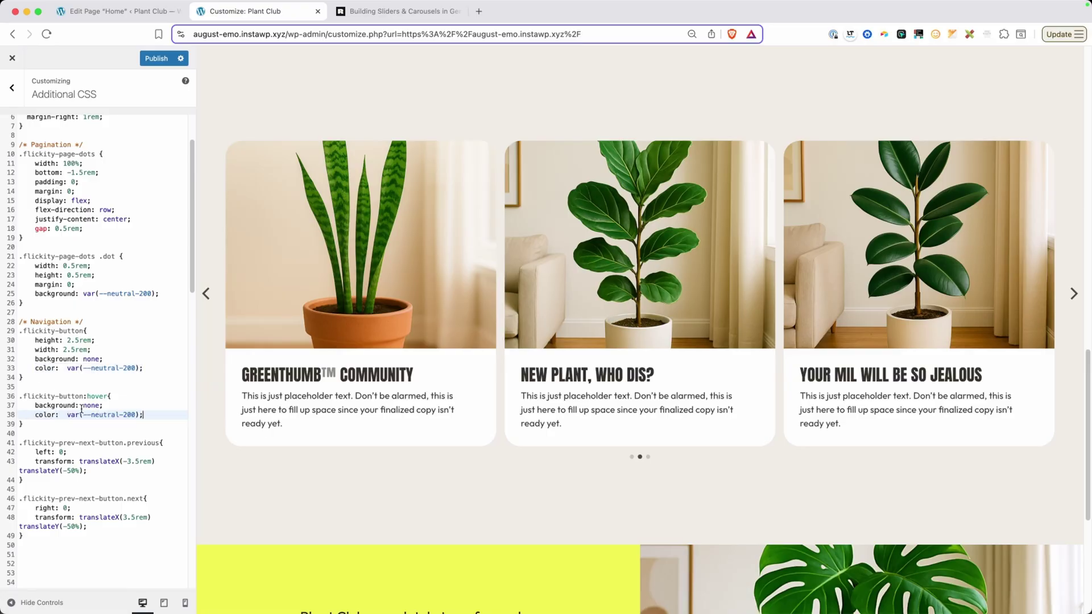
pyautogui.doubleClick(127, 415)
pyautogui.write('100')
pyautogui.click(127, 367)
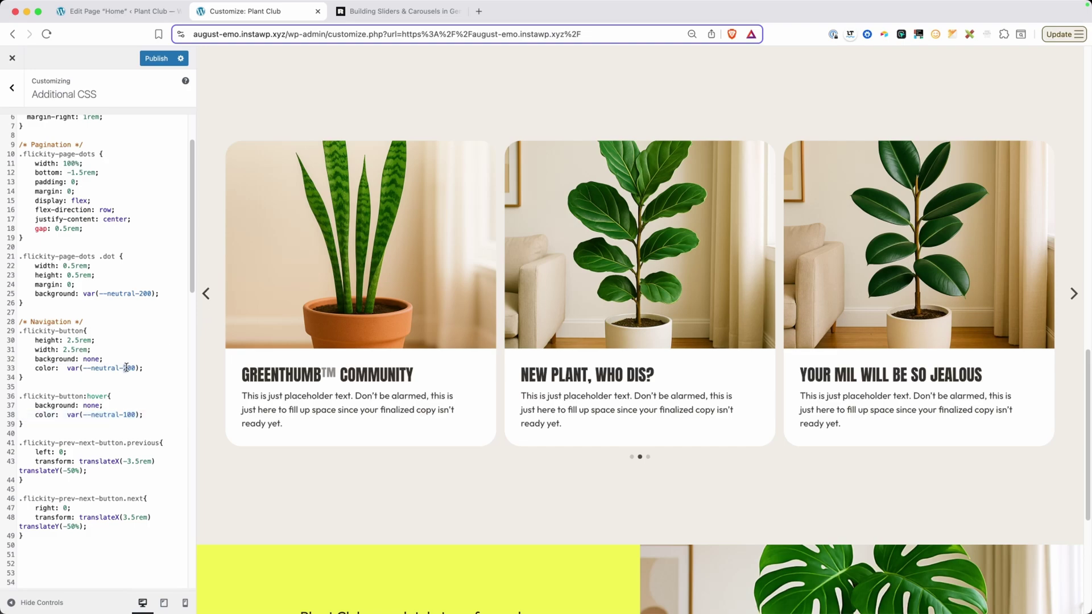
pyautogui.press('BackSpace')
pyautogui.write('3')
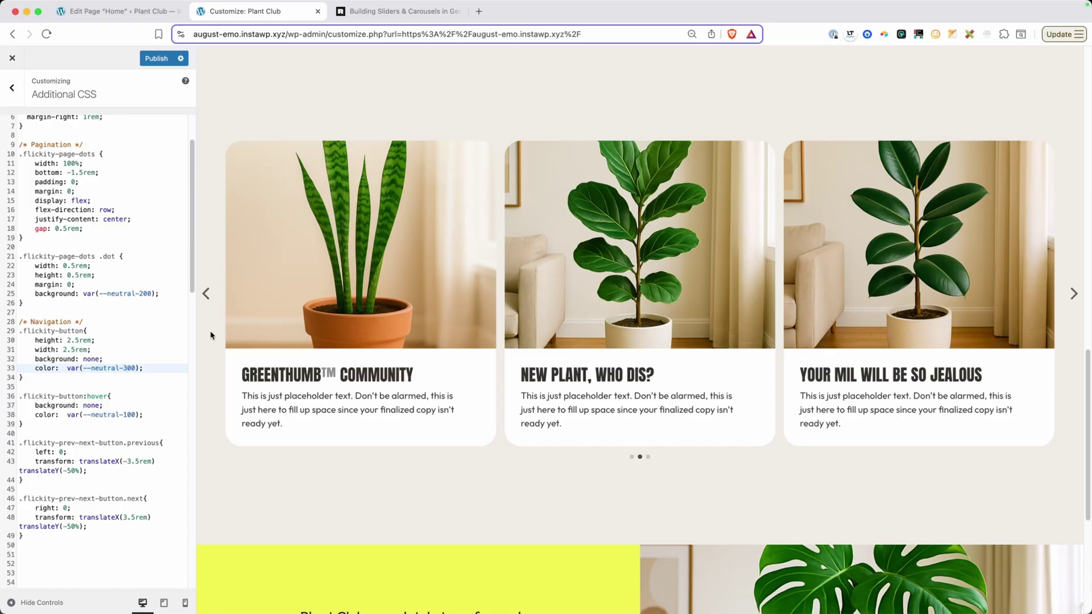
pyautogui.click(144, 387)
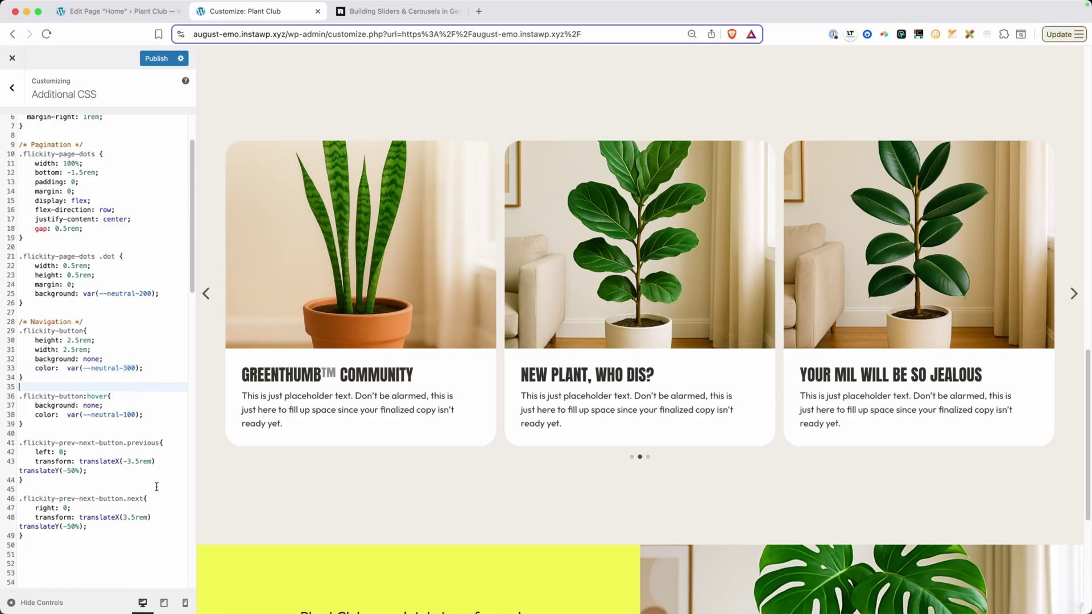
# Step: Publish the CSS, close the Customizer, and advance the live carousel to its last page
pyautogui.click(152, 60)
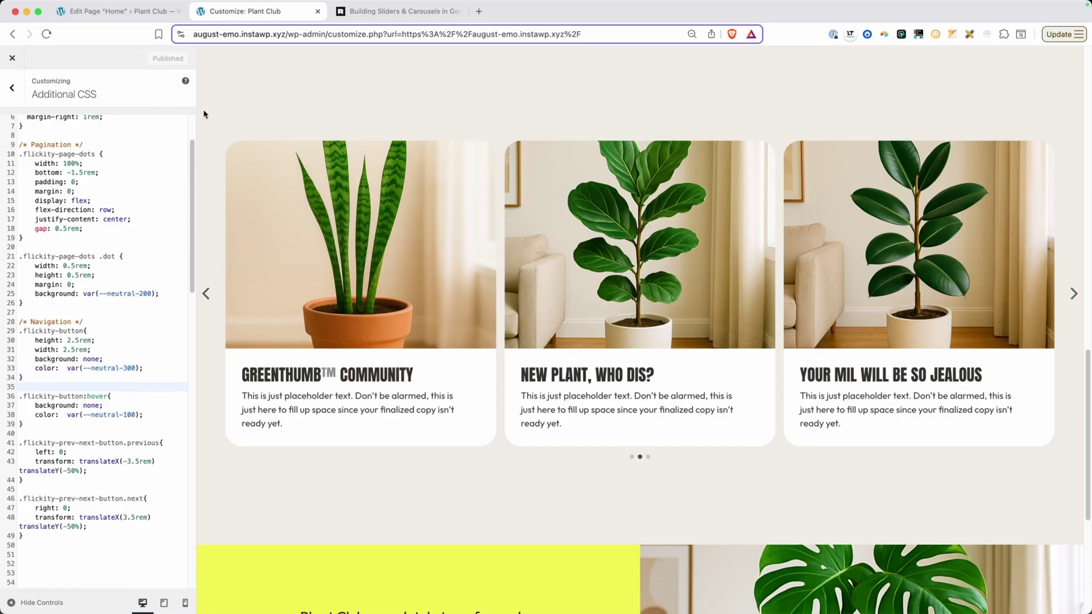
pyautogui.click(12, 58)
pyautogui.scroll(-5, 630, 272)
pyautogui.scroll(-10, 631, 272)
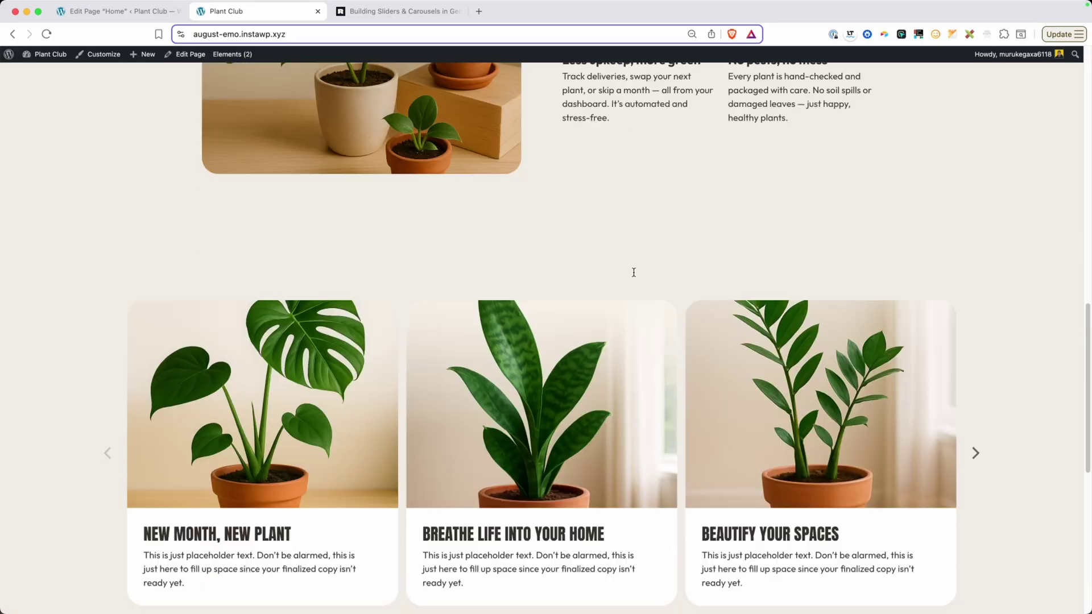
pyautogui.scroll(4, 632, 268)
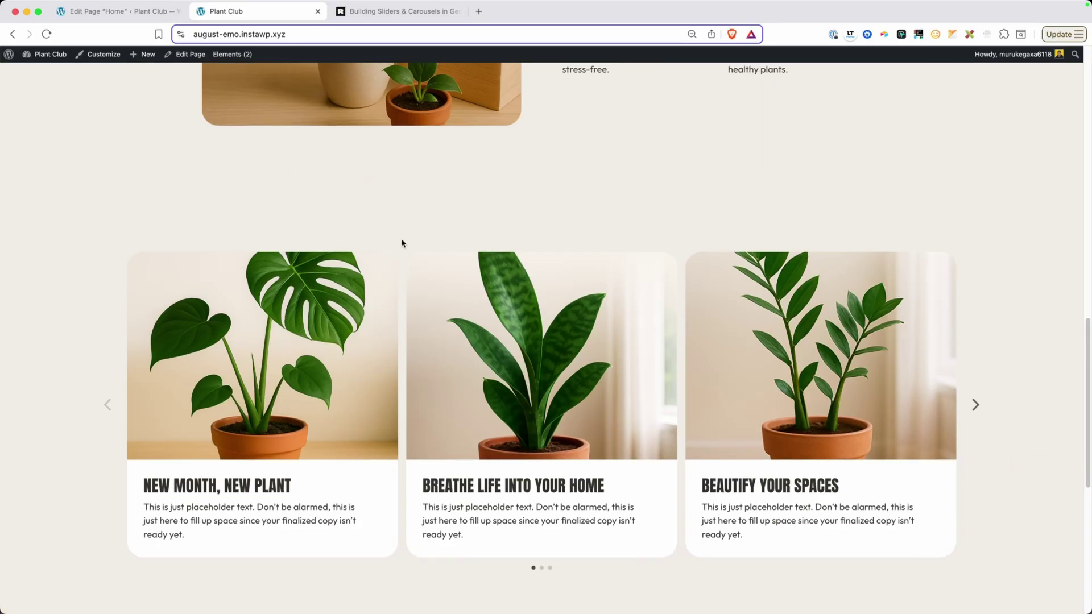
pyautogui.click(974, 405)
pyautogui.click(974, 405)
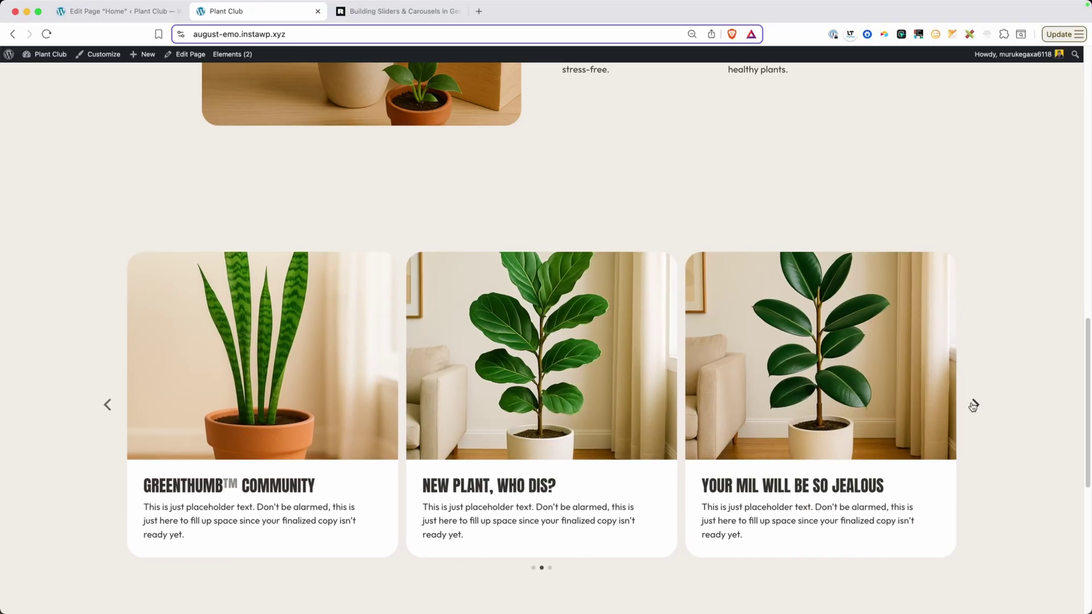
pyautogui.click(974, 405)
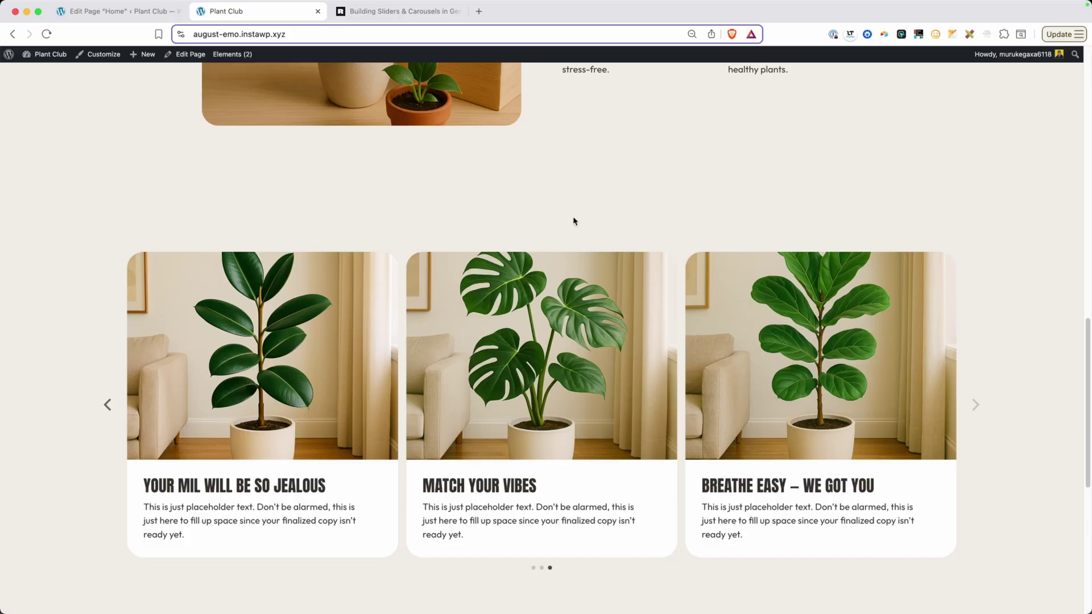
pyautogui.click(377, 9)
# Step: Scroll the tutorial's Flickity options list down to the wrapAround: false entry
pyautogui.scroll(-8, 620, 390)
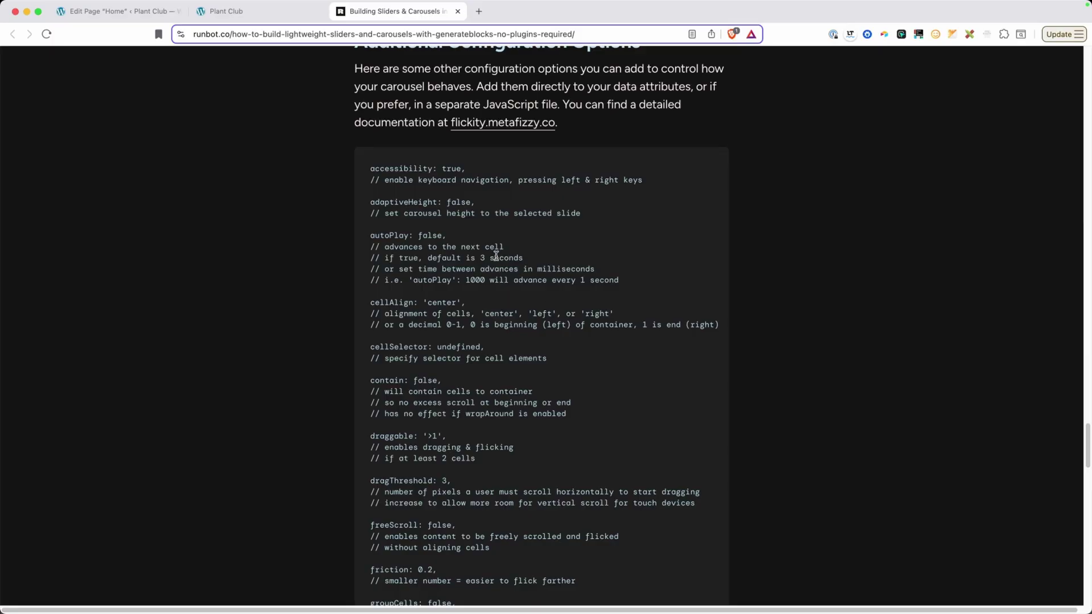
pyautogui.scroll(-1, 500, 264)
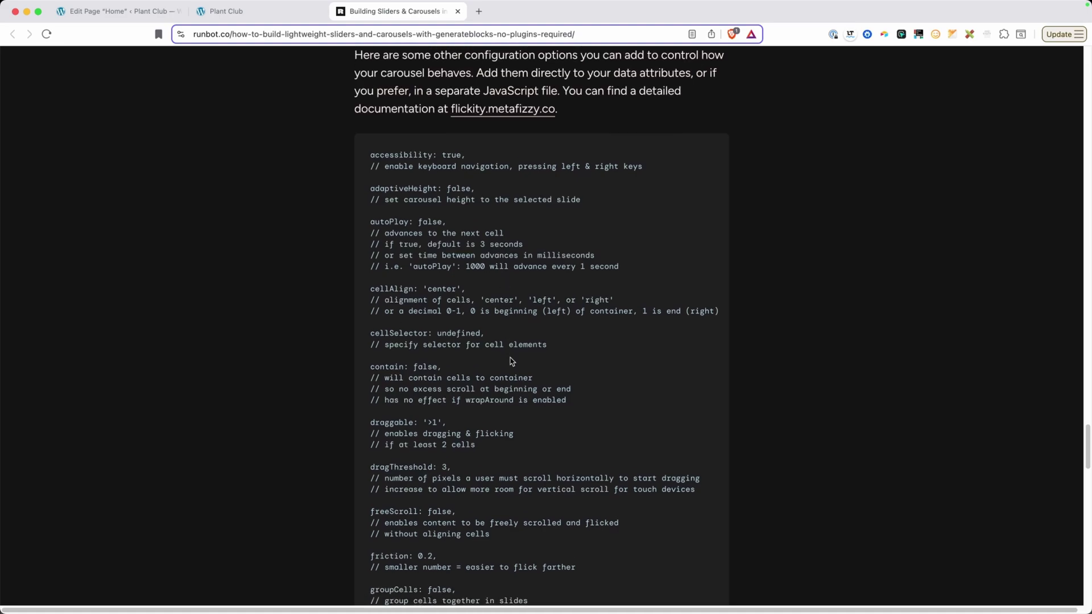
pyautogui.scroll(-10, 508, 319)
pyautogui.moveTo(373, 545); pyautogui.dragTo(466, 545)
pyautogui.click(465, 545)
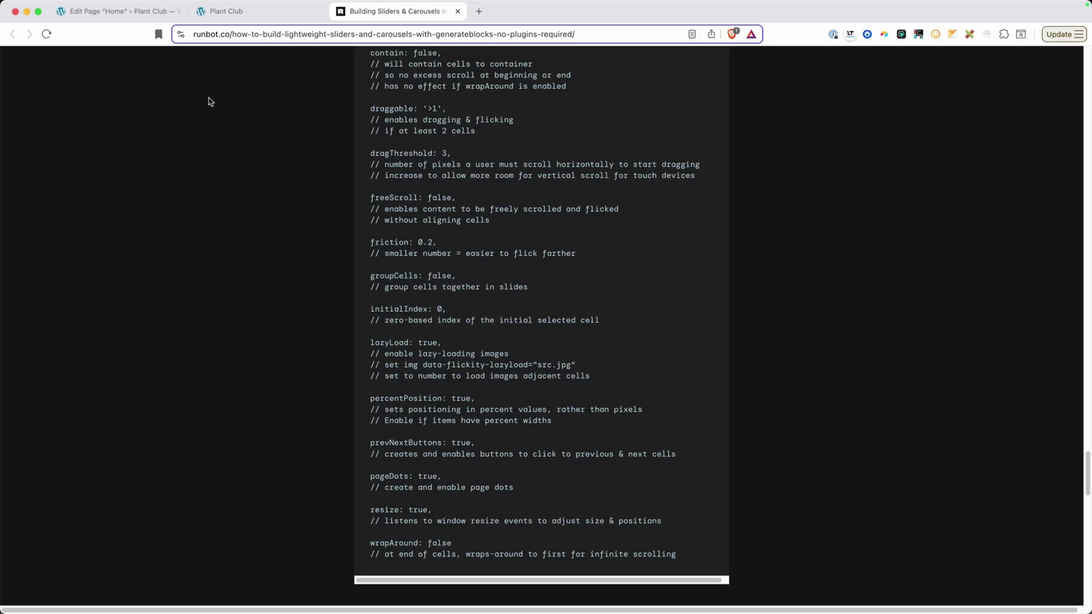
# Step: Change wrapAround from false to true in the carousel's data-flickity attribute and save the Home page
pyautogui.click(151, 12)
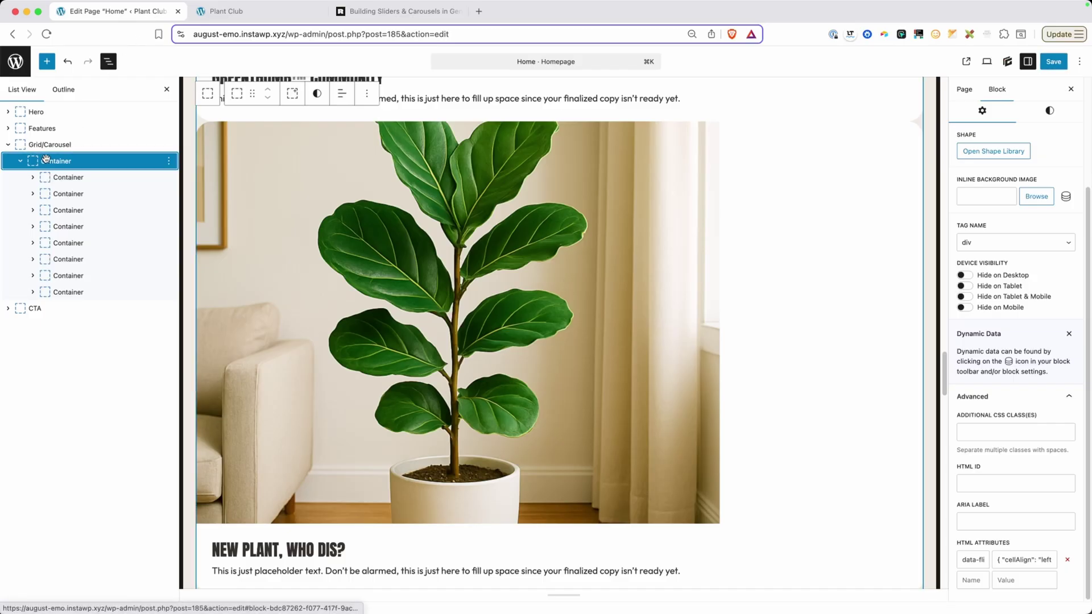
pyautogui.click(1014, 561)
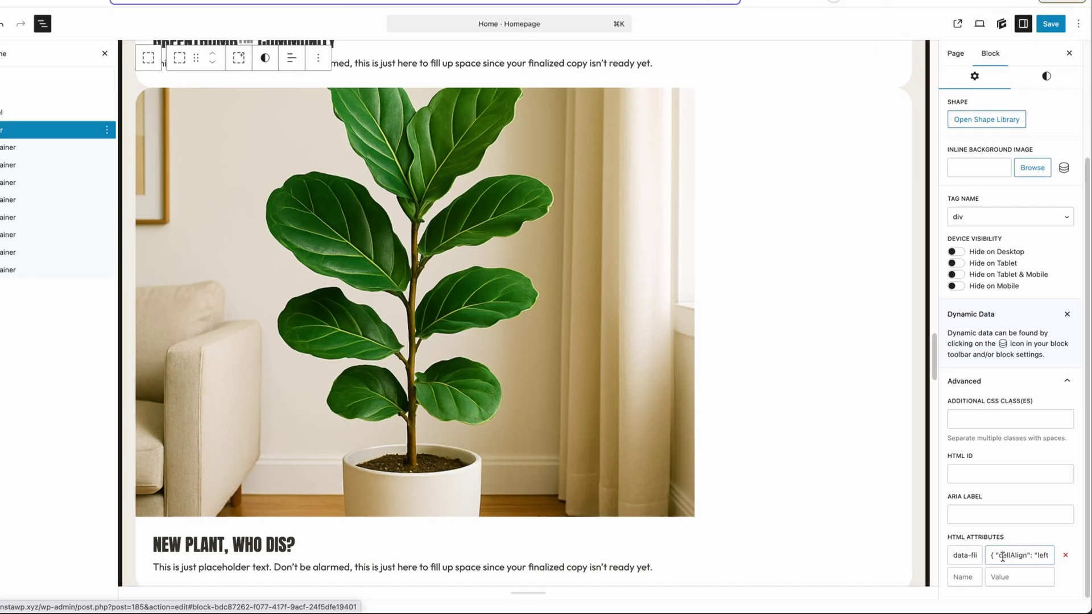
pyautogui.press('Right')
pyautogui.press('Right')
pyautogui.press('Right')
pyautogui.press('Right')
pyautogui.press('Right')
pyautogui.press('Right')
pyautogui.press('Right')
pyautogui.press('Right')
pyautogui.press('Right')
pyautogui.press('Right')
pyautogui.press('Right')
pyautogui.press('Right')
pyautogui.press('Right')
pyautogui.press('Right')
pyautogui.press('Right')
pyautogui.press('Right')
pyautogui.press('Right')
pyautogui.press('Right')
pyautogui.press('Right')
pyautogui.press('Right')
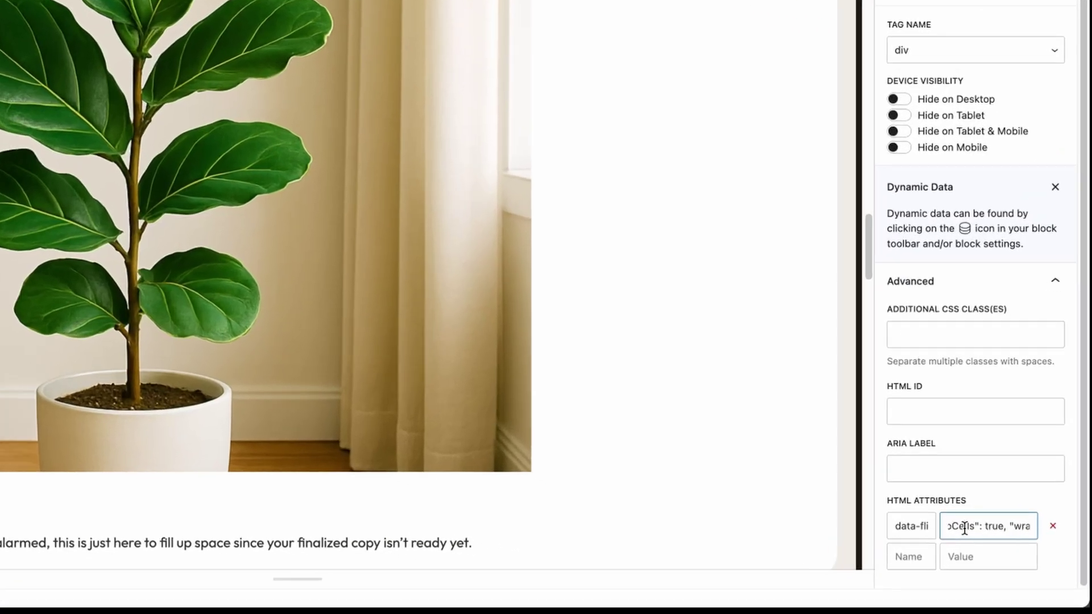
pyautogui.press('Right')
pyautogui.press('Right')
pyautogui.press('Right')
pyautogui.press('Right')
pyautogui.press('Right')
pyautogui.press('Right')
pyautogui.press('Right')
pyautogui.press('Right')
pyautogui.press('Right')
pyautogui.press('Right')
pyautogui.press('Right')
pyautogui.press('Right')
pyautogui.press('Right')
pyautogui.press('Right')
pyautogui.press('Right')
pyautogui.press('Right')
pyautogui.press('Right')
pyautogui.press('Right')
pyautogui.press('Right')
pyautogui.press('Right')
pyautogui.moveTo(1002, 527); pyautogui.dragTo(1024, 526)
pyautogui.write('true')
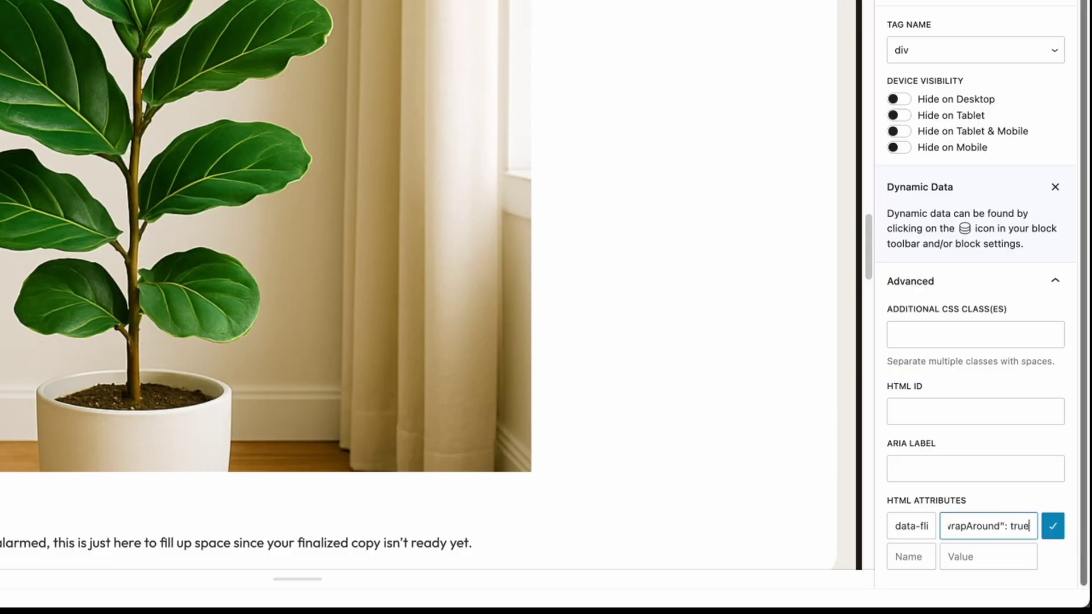
pyautogui.press('Return')
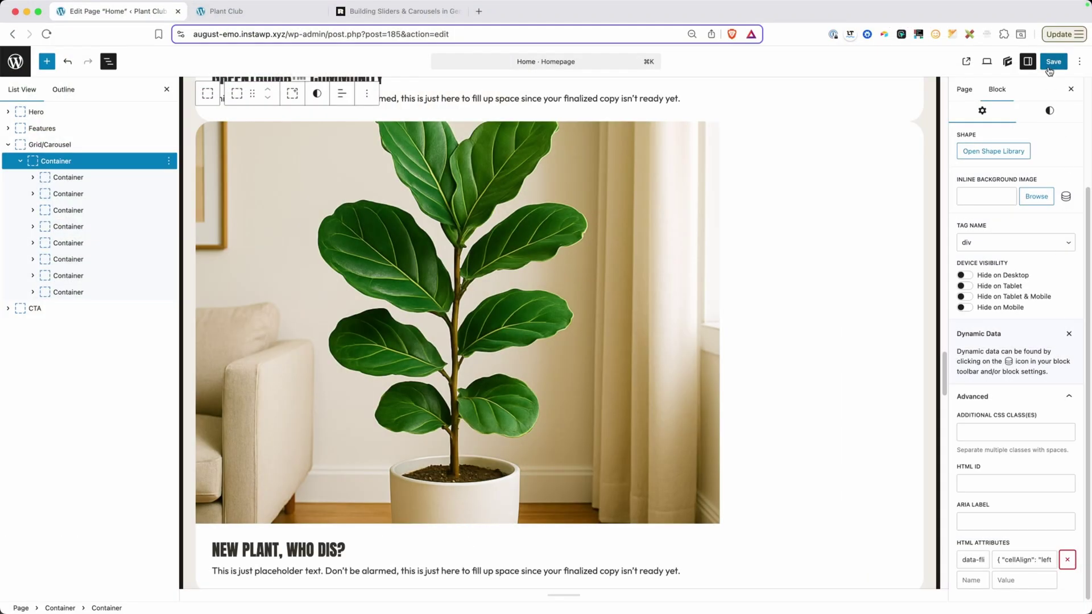
pyautogui.press('super+s')
# Step: Reload the Plant Club homepage and step the carousel arrows forward and back to confirm it wraps around
pyautogui.click(232, 12)
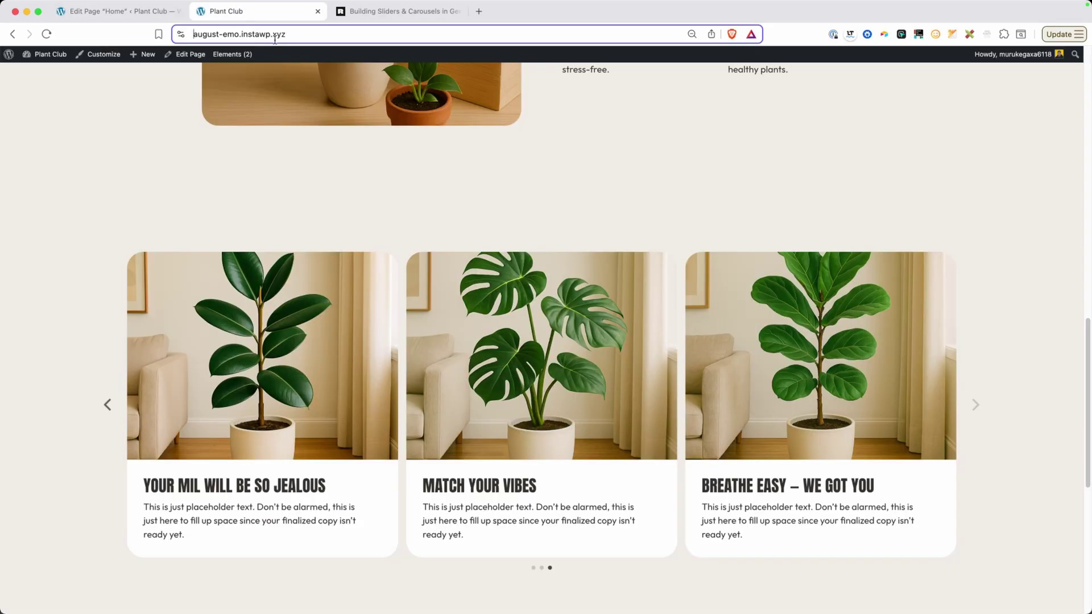
pyautogui.press('super+r')
pyautogui.scroll(-15, 494, 321)
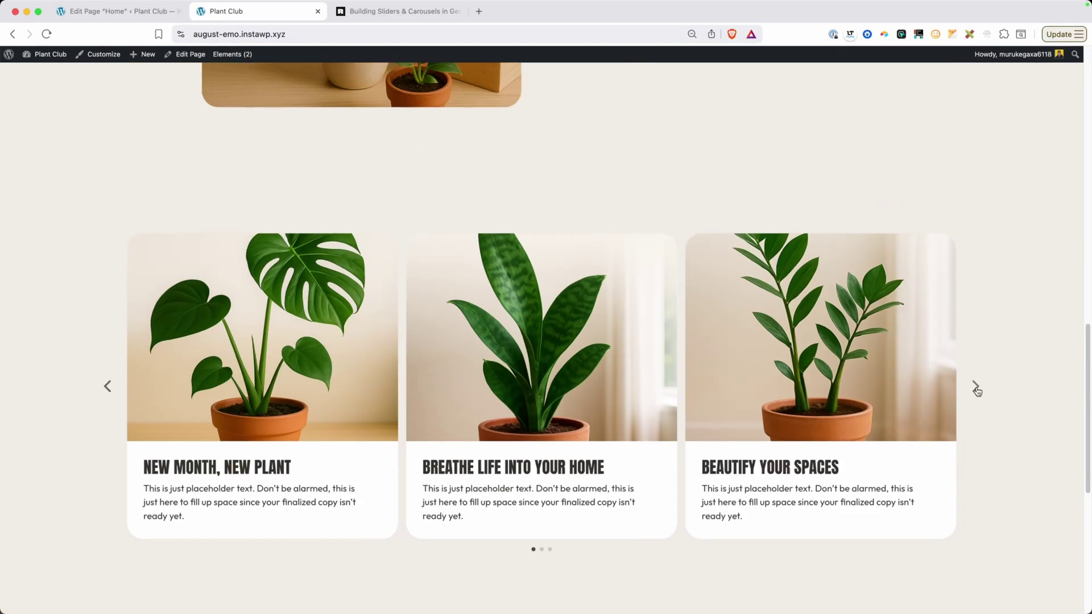
pyautogui.click(975, 388)
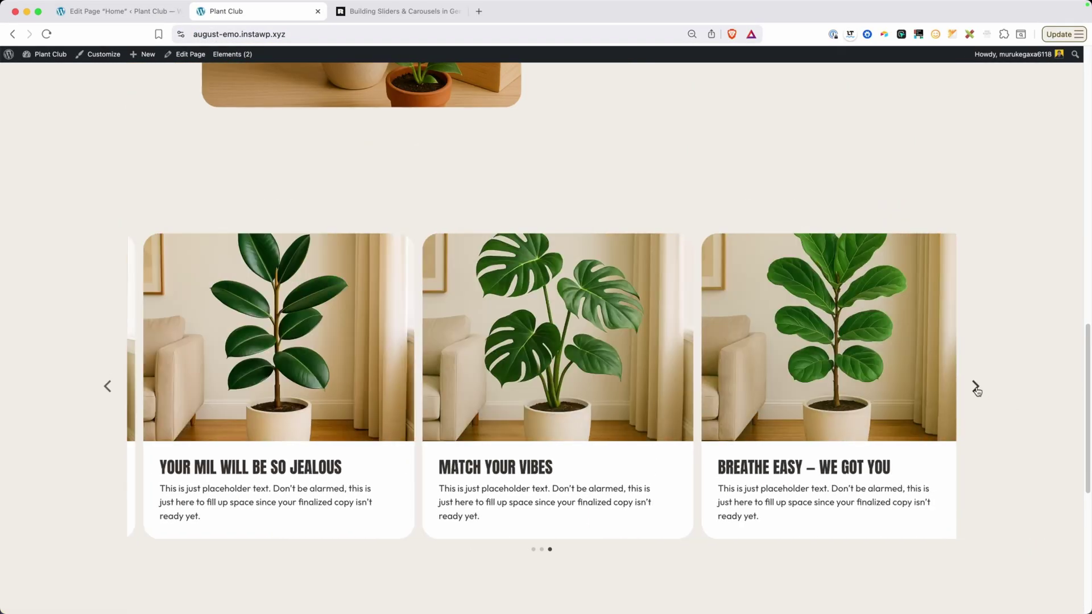
pyautogui.click(976, 388)
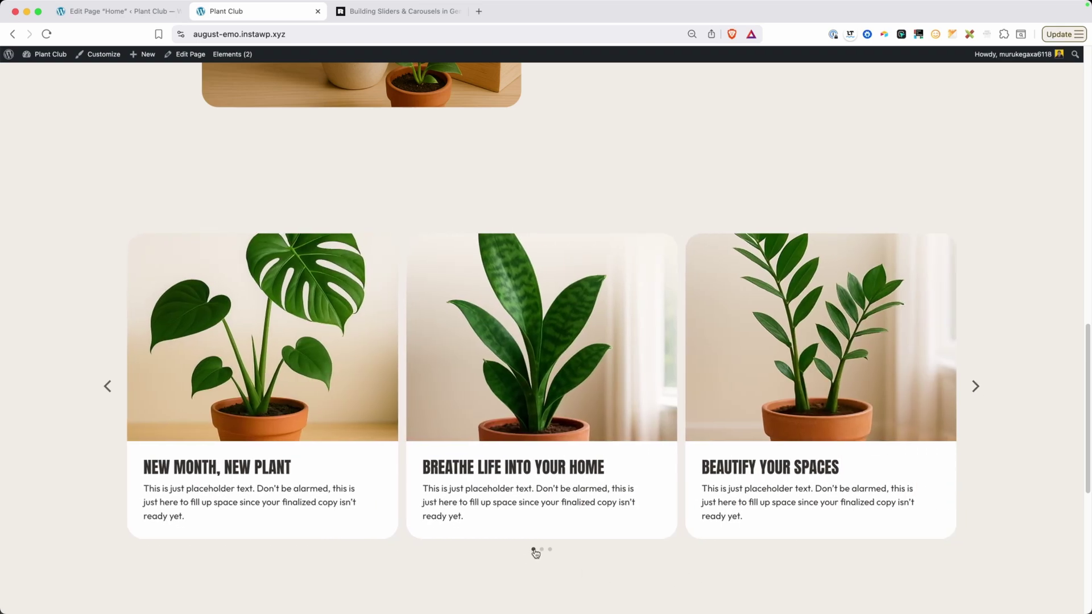
pyautogui.click(108, 387)
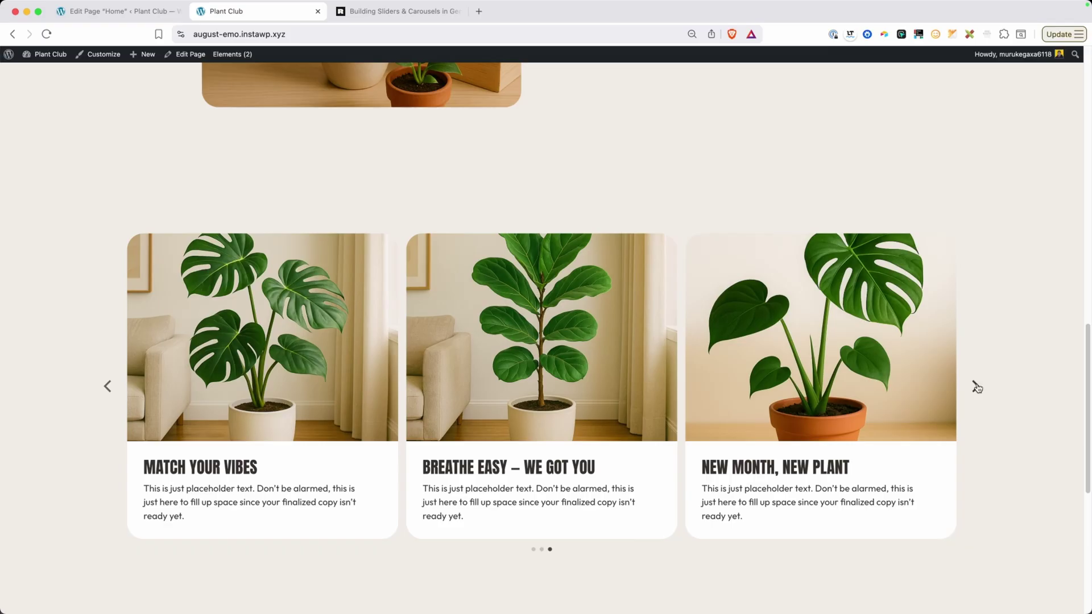
pyautogui.click(976, 388)
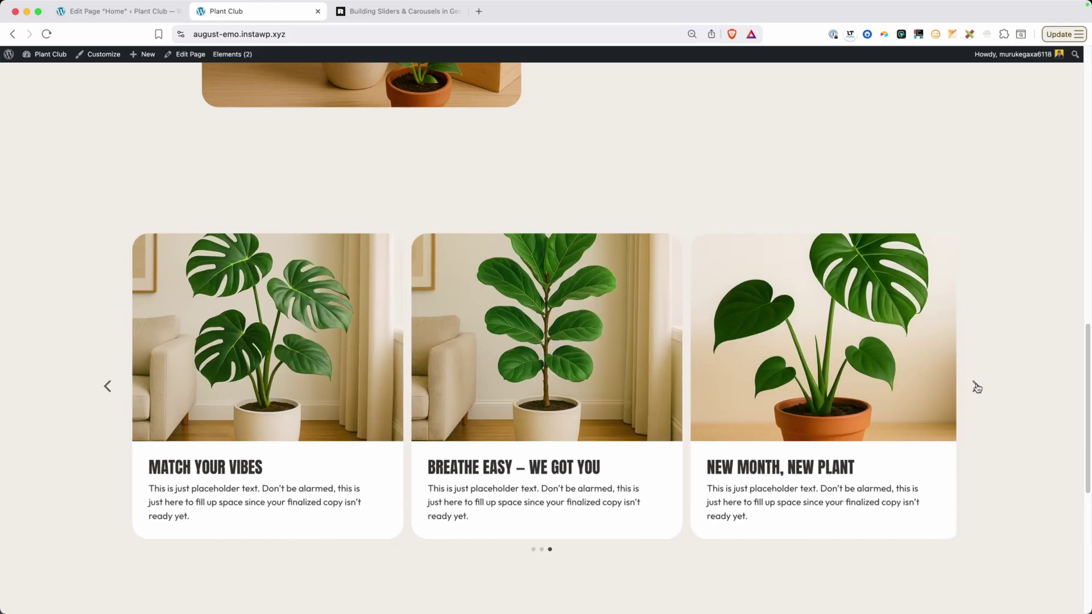
pyautogui.click(976, 387)
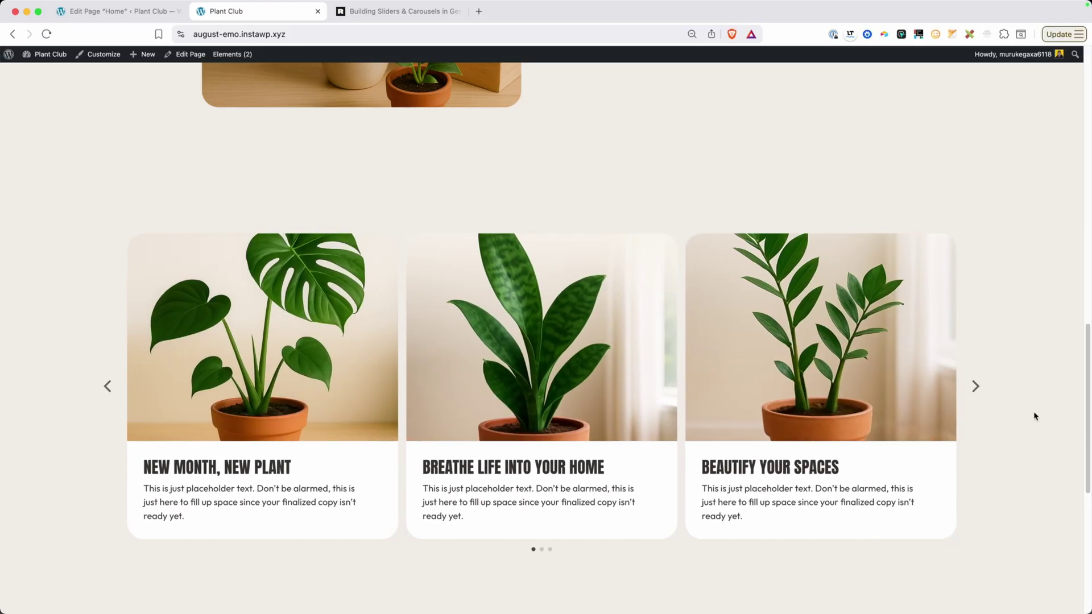
pyautogui.rightClick(470, 168)
pyautogui.click(495, 354)
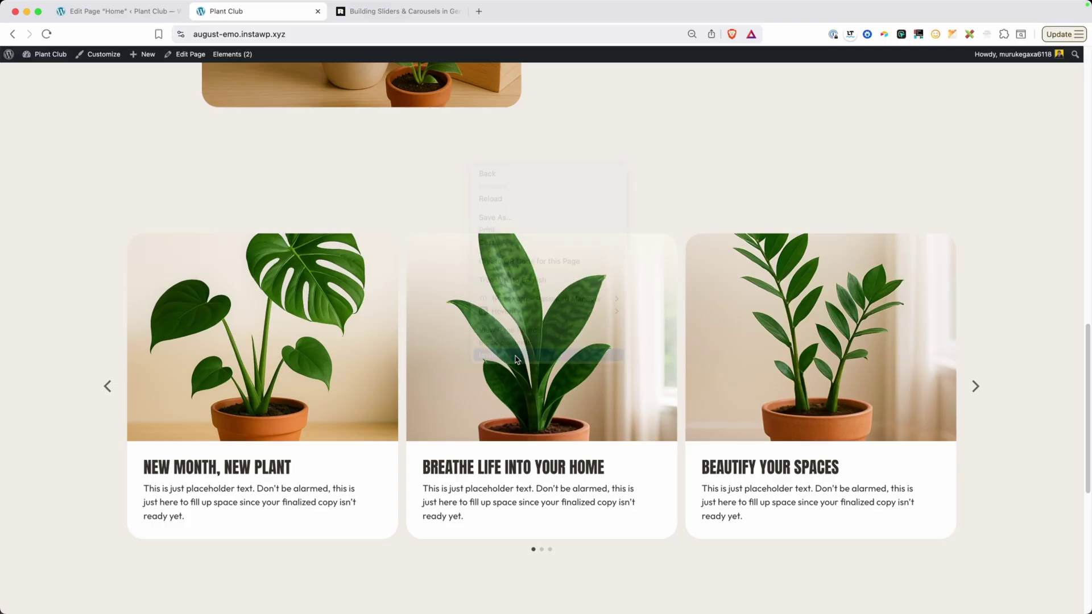
pyautogui.scroll(-10, 500, 291)
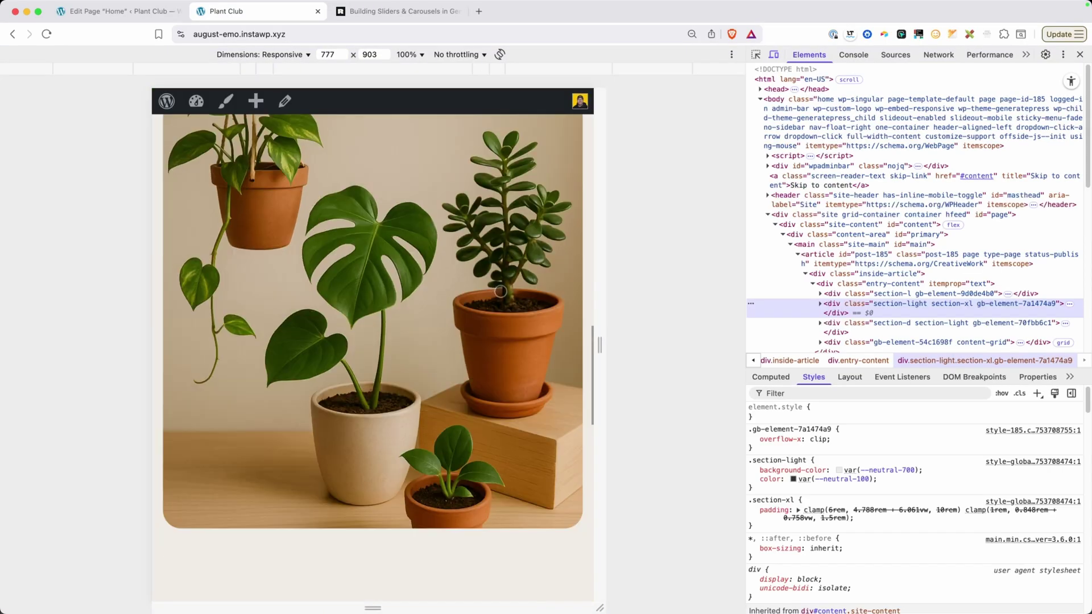
pyautogui.scroll(-2, 500, 292)
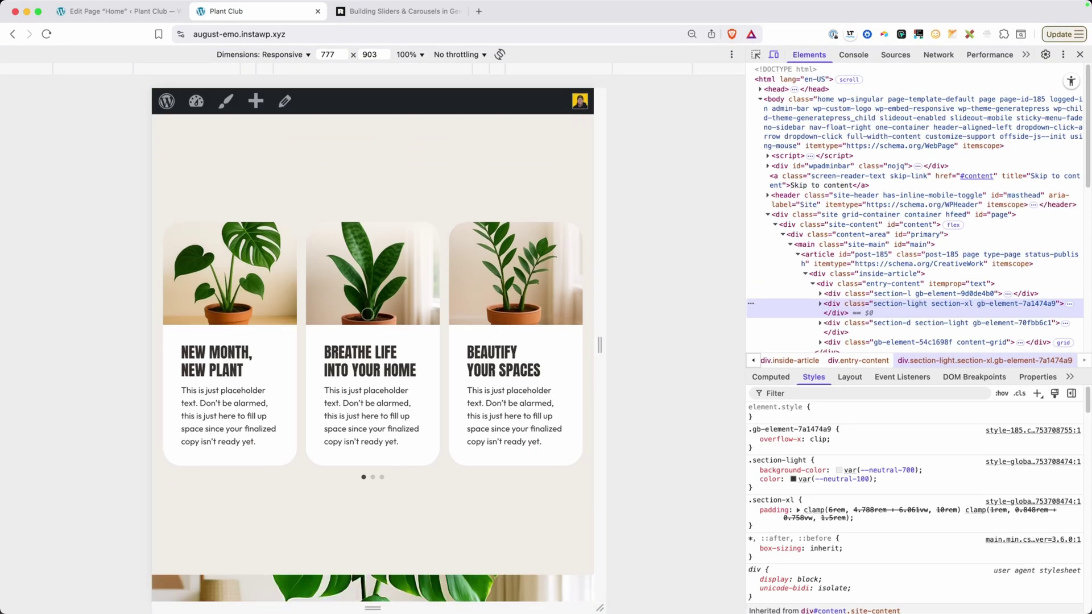
pyautogui.moveTo(594, 226); pyautogui.dragTo(505, 228)
pyautogui.scroll(-10, 386, 301)
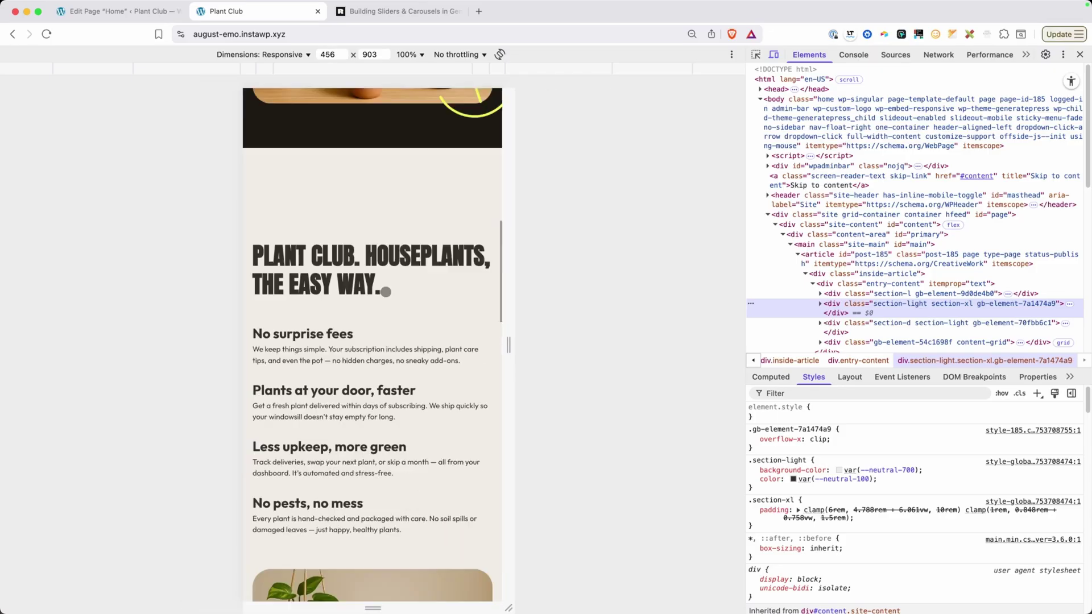
pyautogui.scroll(-10, 386, 301)
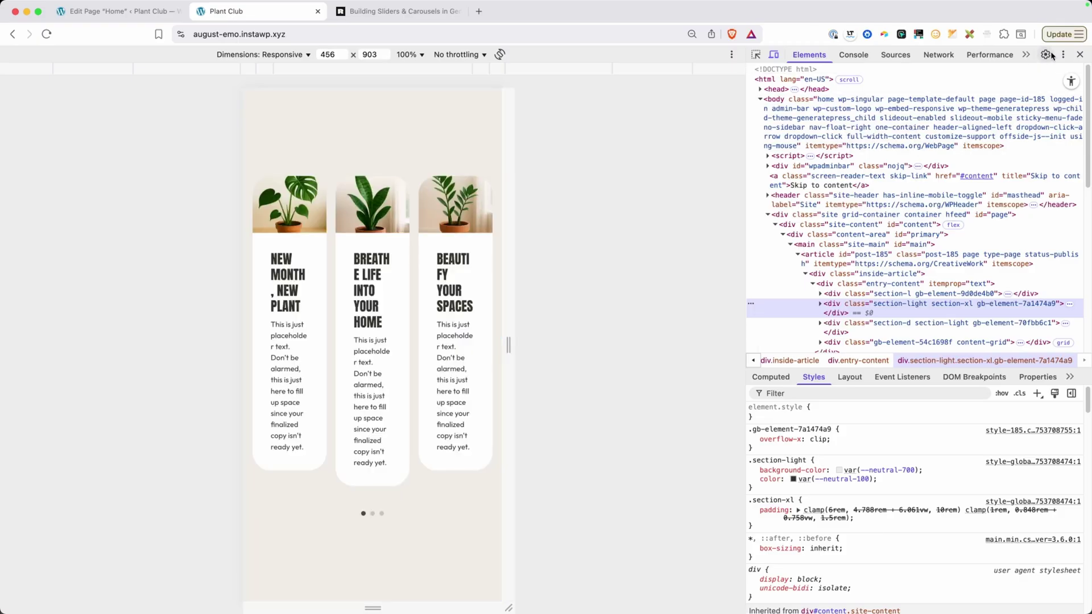
pyautogui.click(1081, 54)
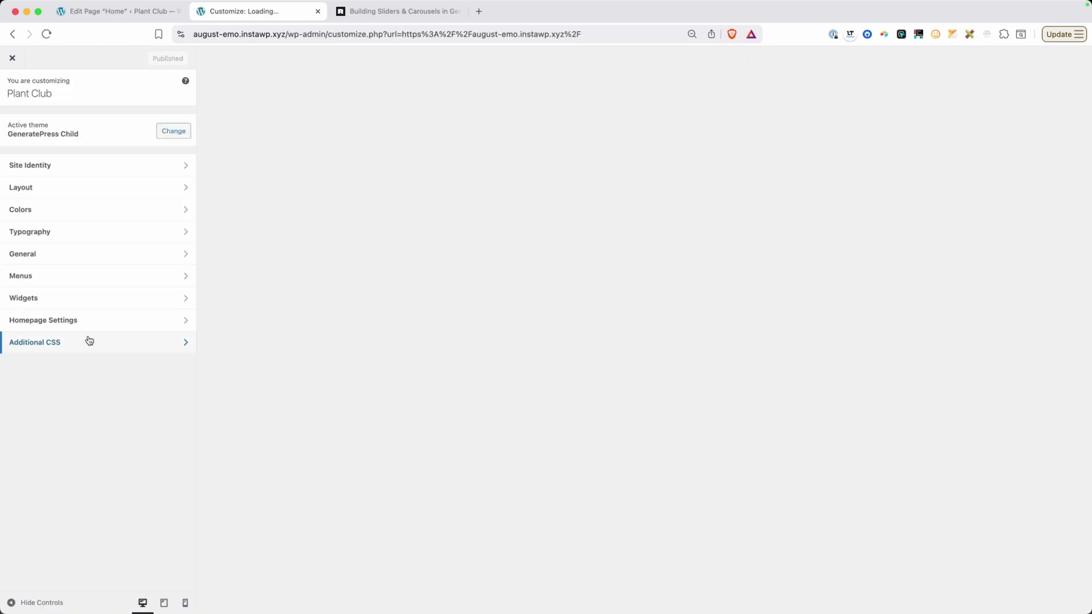
pyautogui.click(89, 342)
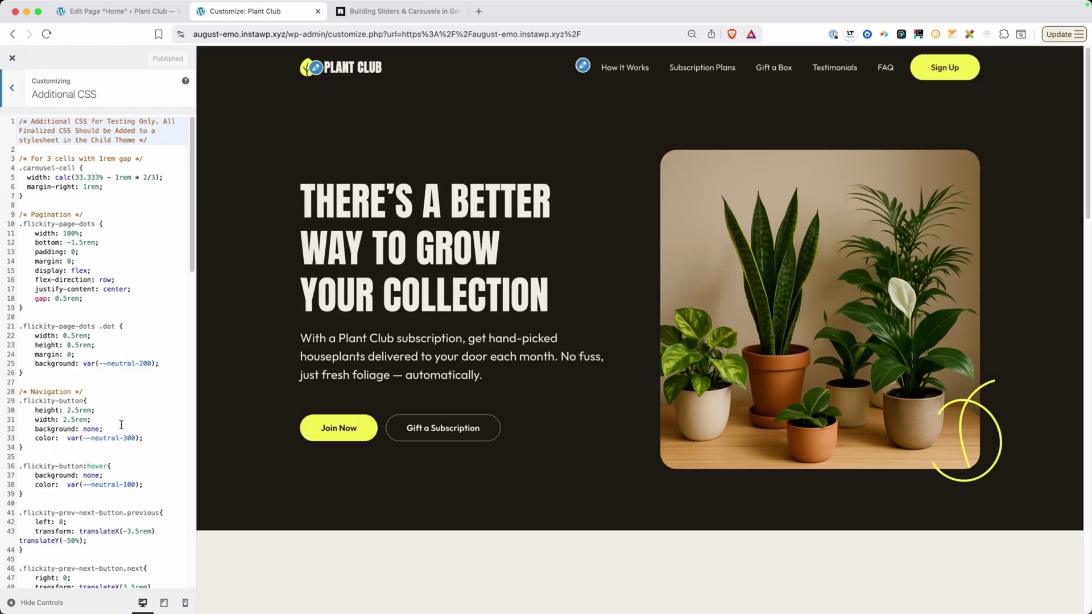
pyautogui.moveTo(42, 195); pyautogui.dragTo(19, 159)
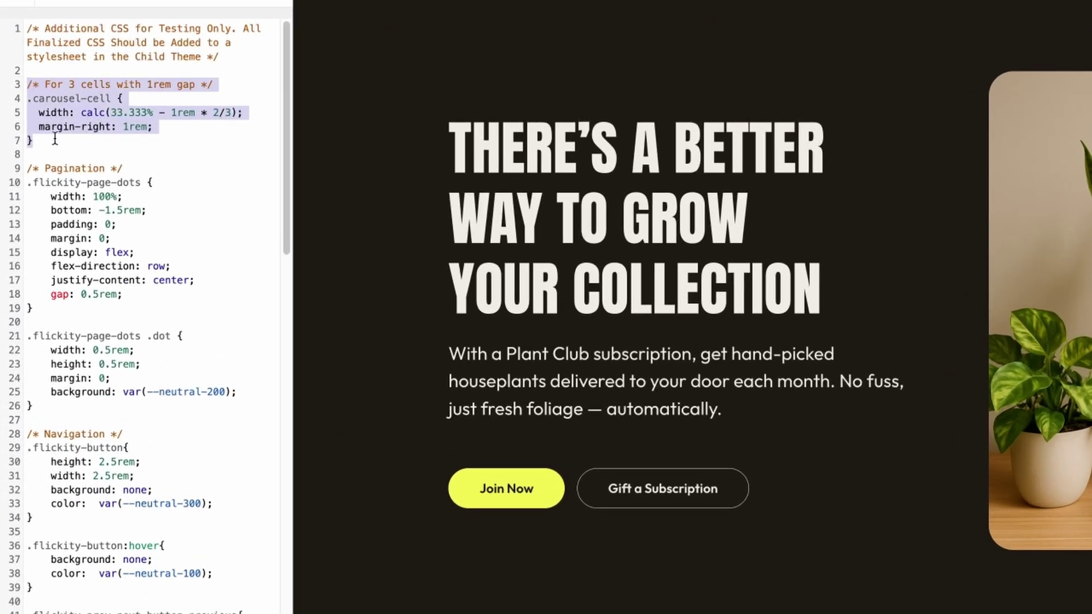
pyautogui.click(55, 140)
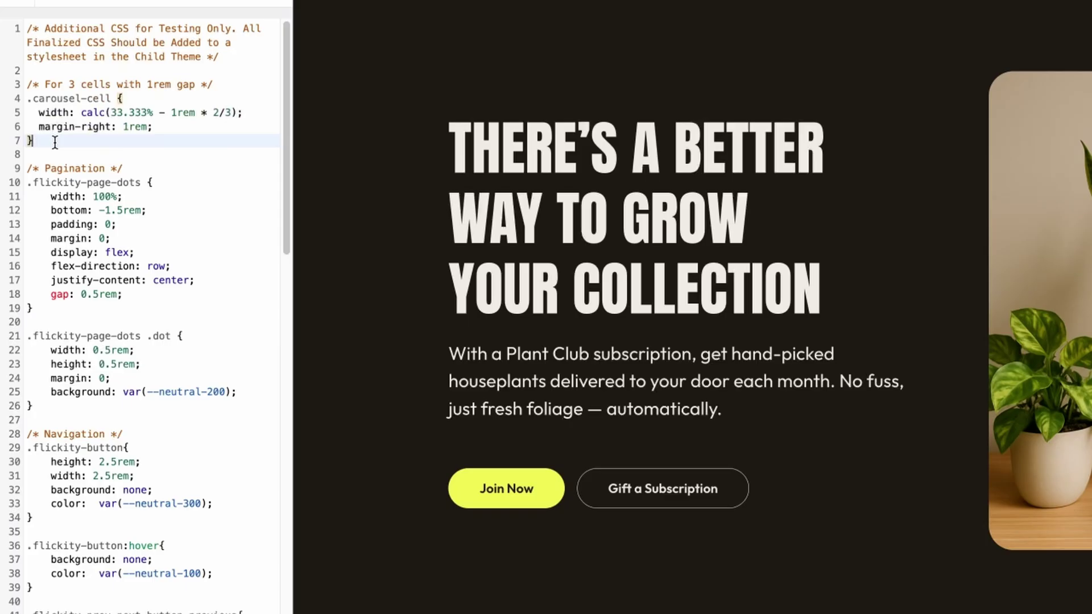
pyautogui.press('Return')
pyautogui.press('Return')
pyautogui.press('Return')
pyautogui.press('Return')
pyautogui.press('Up')
pyautogui.press('Up')
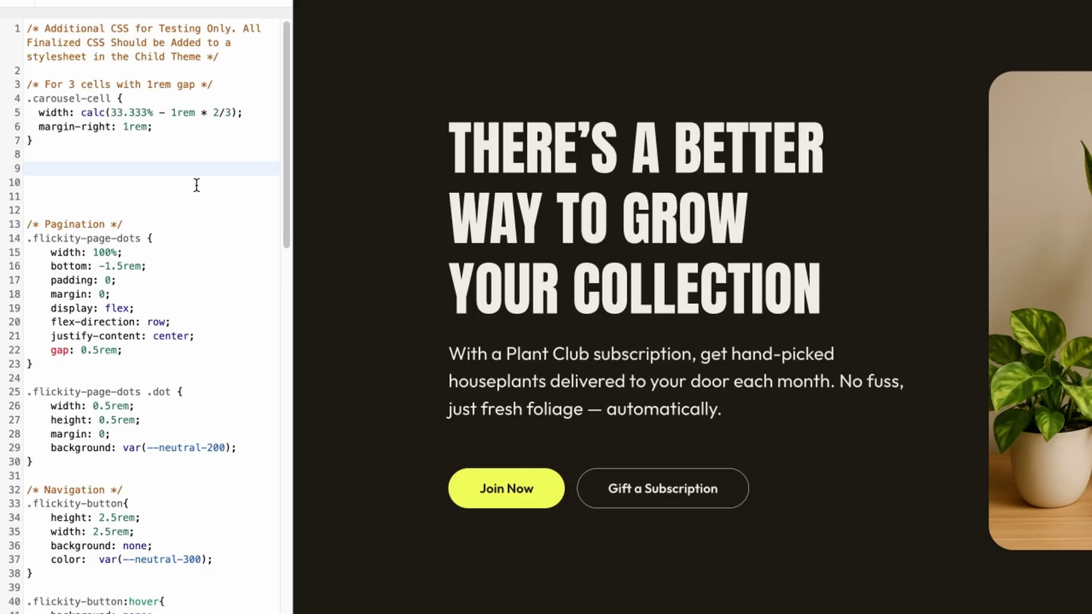
pyautogui.write('@media ')
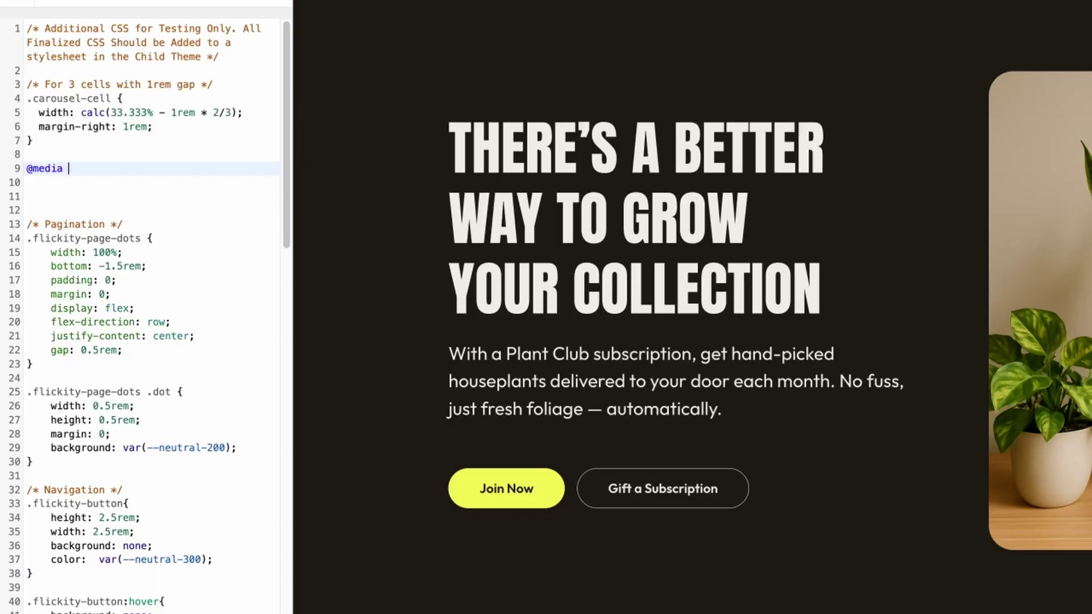
pyautogui.write('(max-width: 1024px')
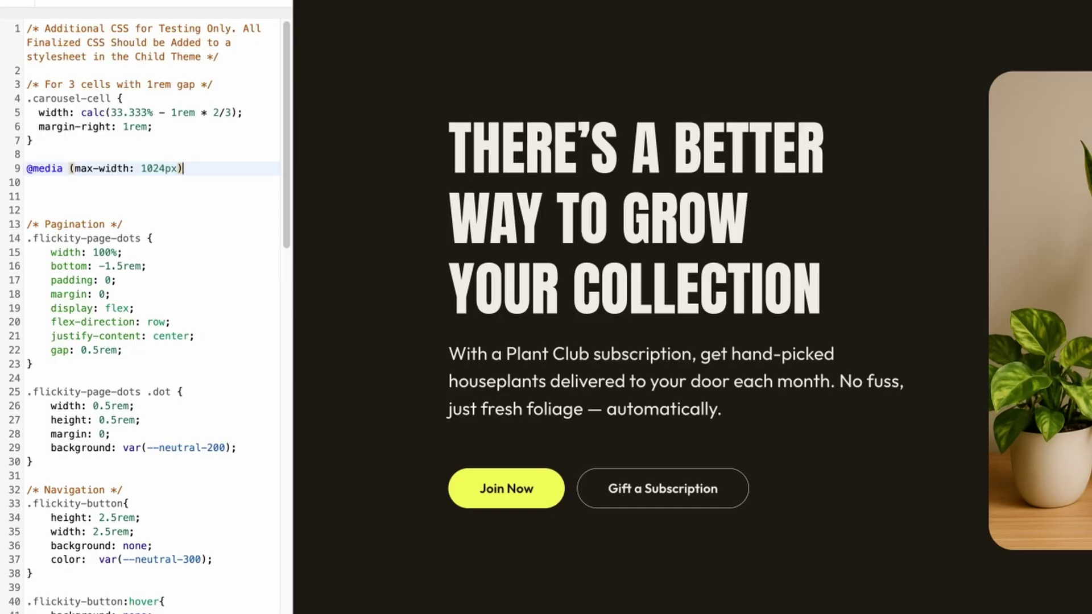
pyautogui.write('){')
pyautogui.press('Return')
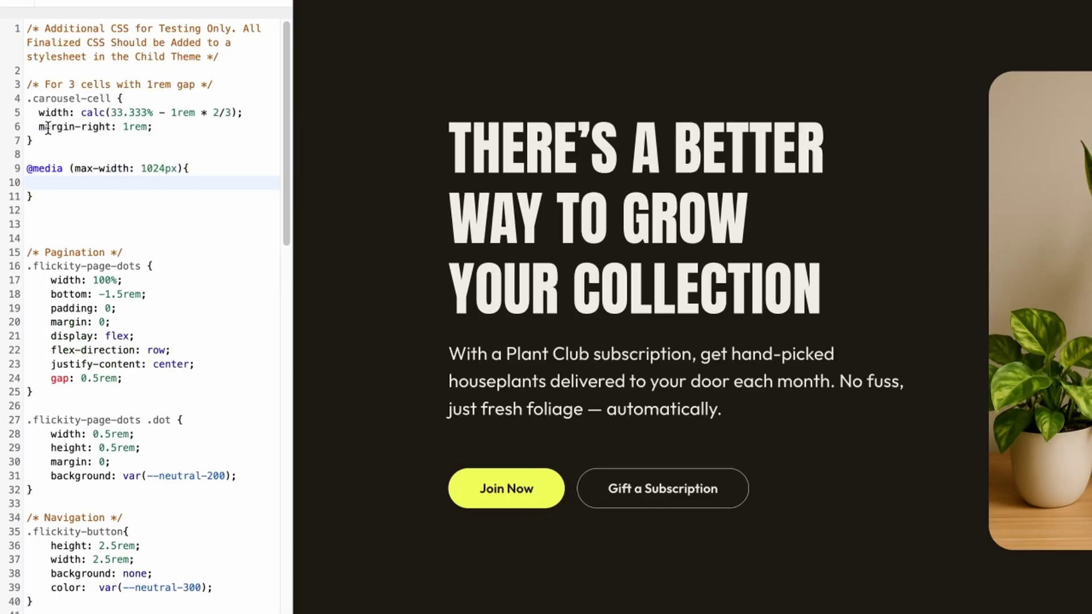
# Step: Copy the .carousel-cell rule into the media query and change its width to calc(50% - 1rem * 1/2)
pyautogui.moveTo(33, 141); pyautogui.dragTo(23, 105)
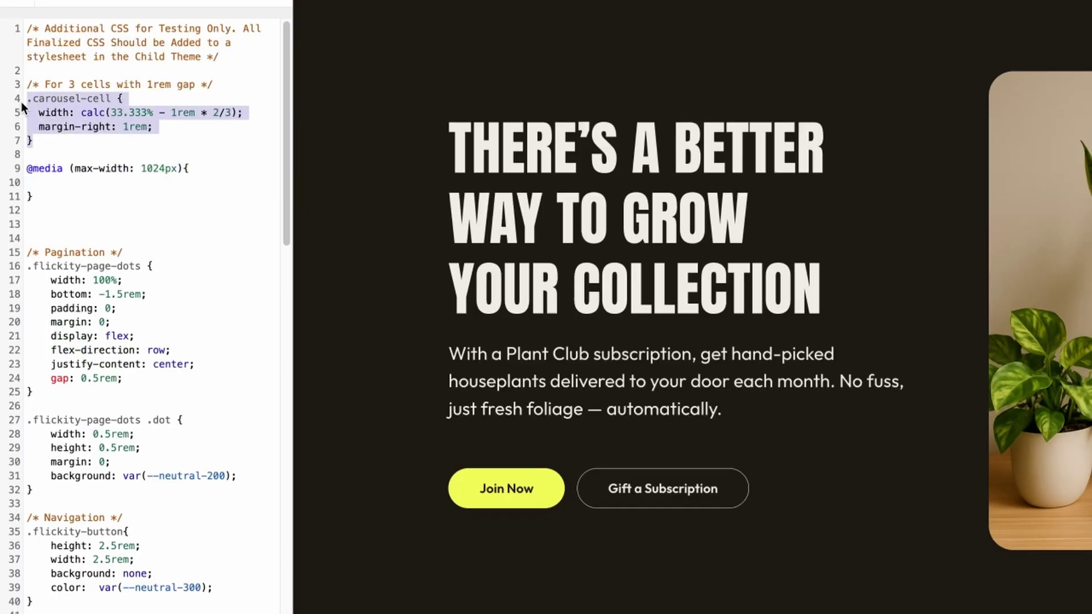
pyautogui.hotkey('ctrl', 'c')
pyautogui.click(74, 182)
pyautogui.hotkey('ctrl', 'v')
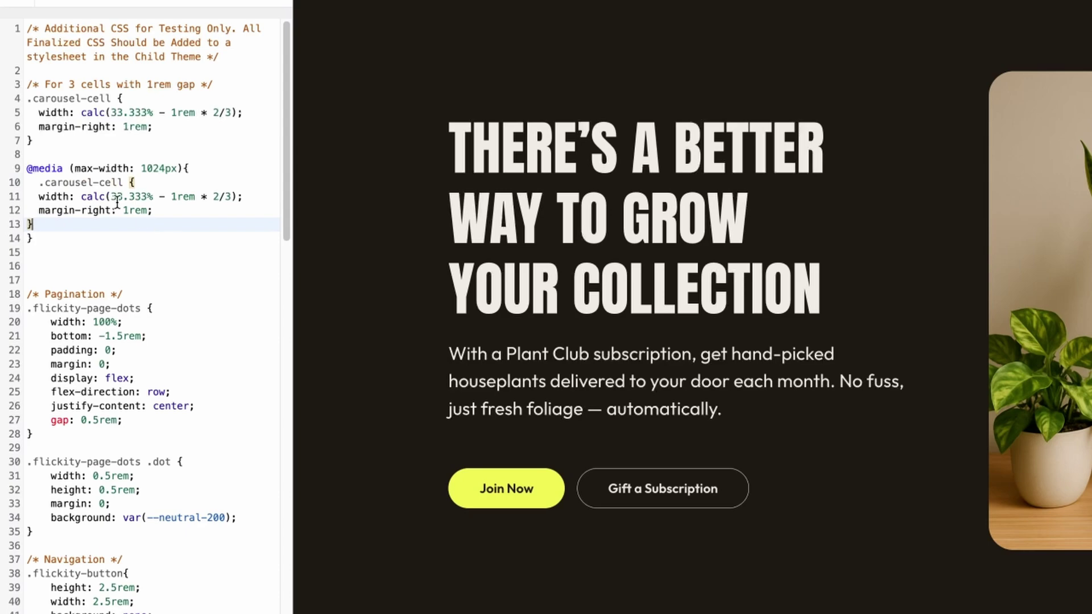
pyautogui.moveTo(110, 197); pyautogui.dragTo(146, 196)
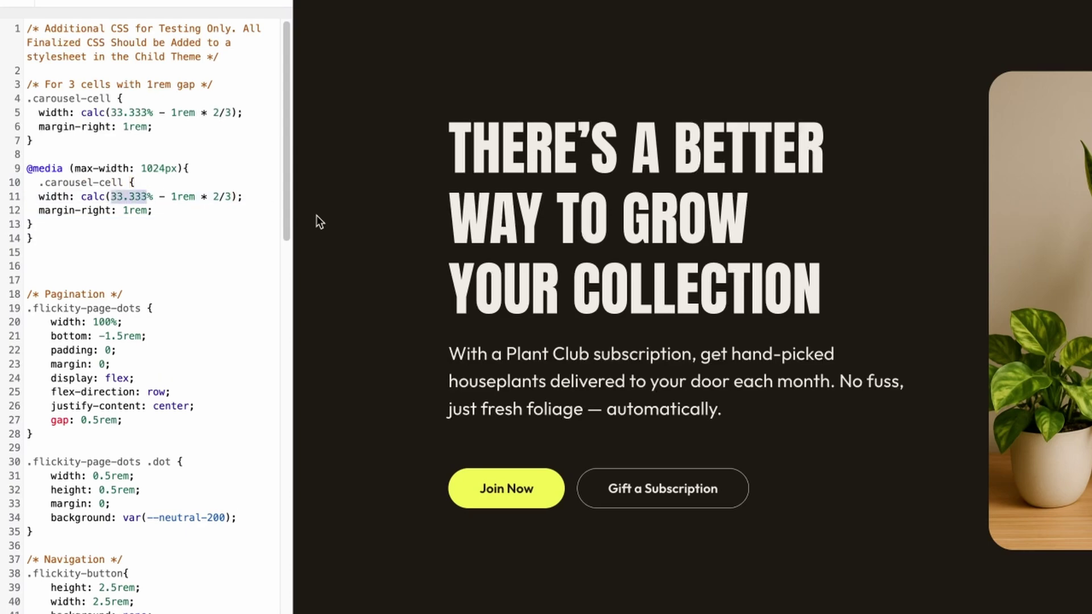
pyautogui.write('50')
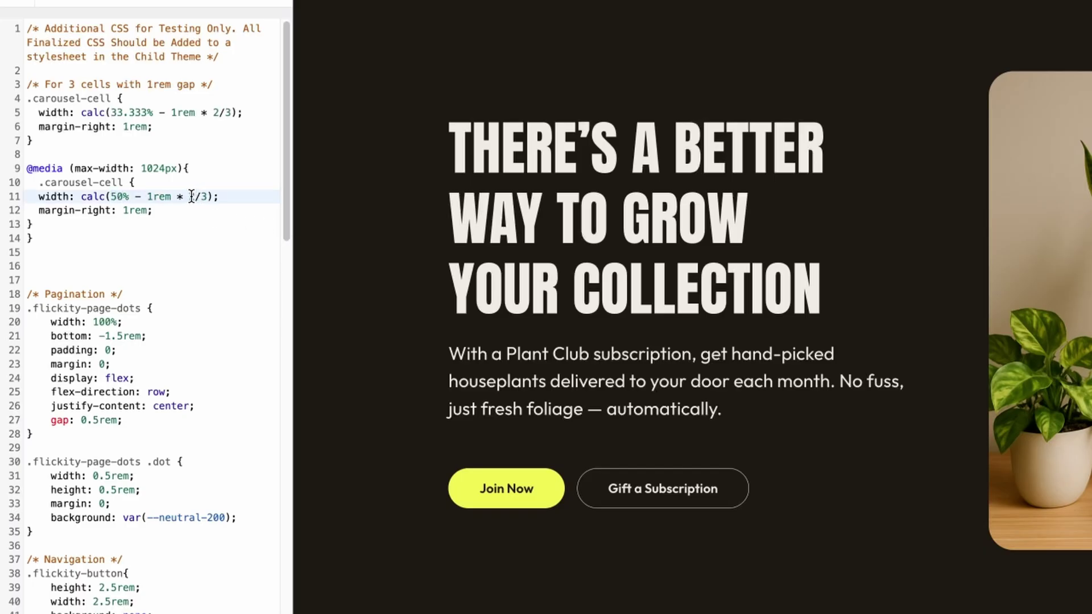
pyautogui.moveTo(190, 197); pyautogui.dragTo(204, 195)
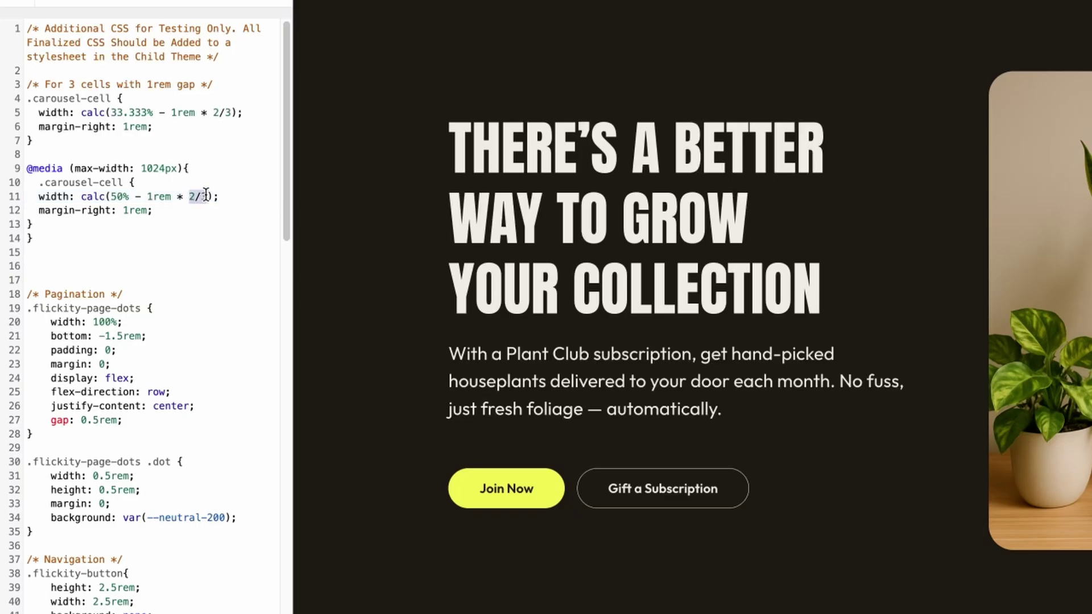
pyautogui.write('1/')
pyautogui.press('Delete')
pyautogui.write('2')
pyautogui.click(235, 211)
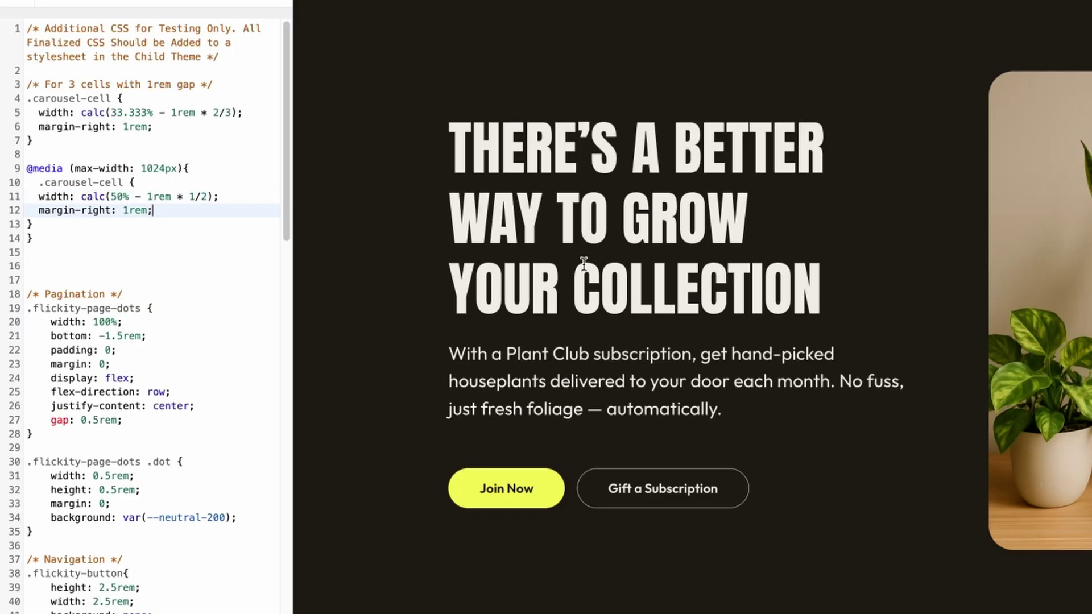
# Step: Preview the carousel at tablet width and swipe through the plant cards to check the layout
pyautogui.scroll(-10, 625, 267)
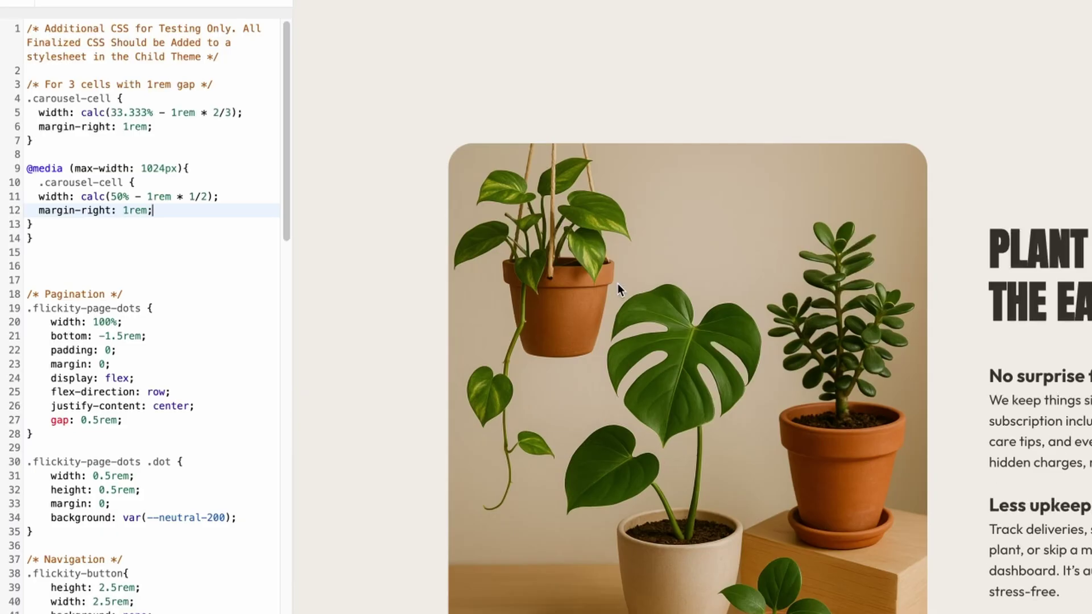
pyautogui.scroll(-5, 618, 283)
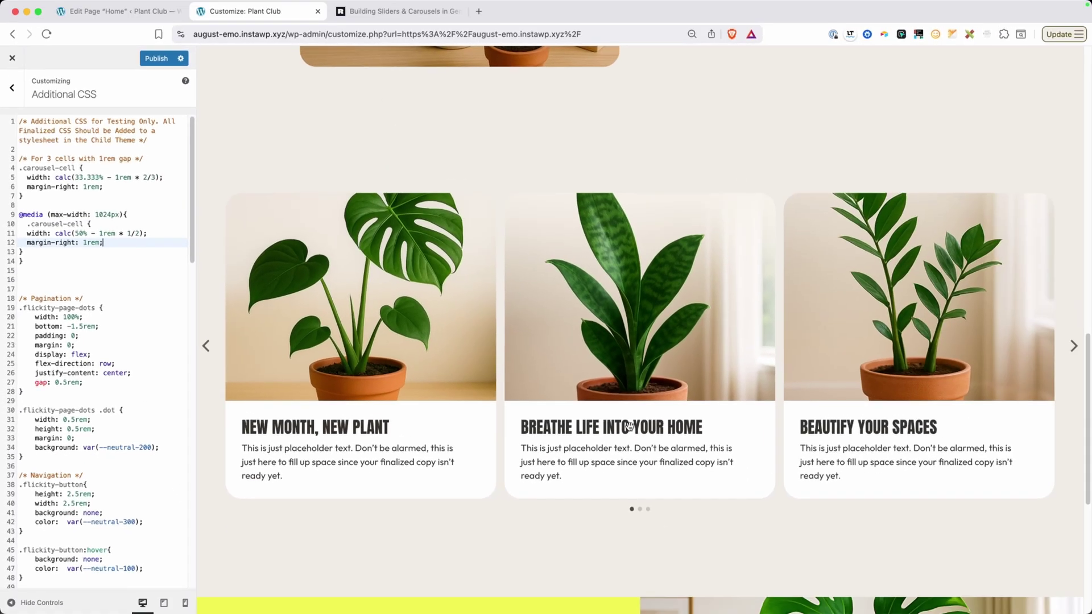
pyautogui.click(163, 603)
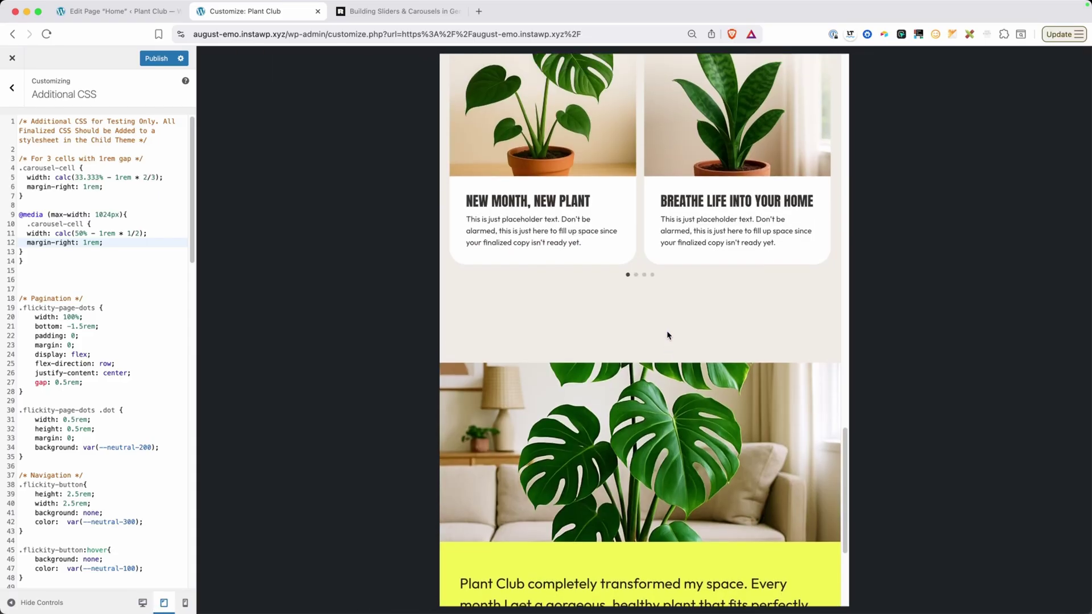
pyautogui.moveTo(675, 255); pyautogui.dragTo(499, 255)
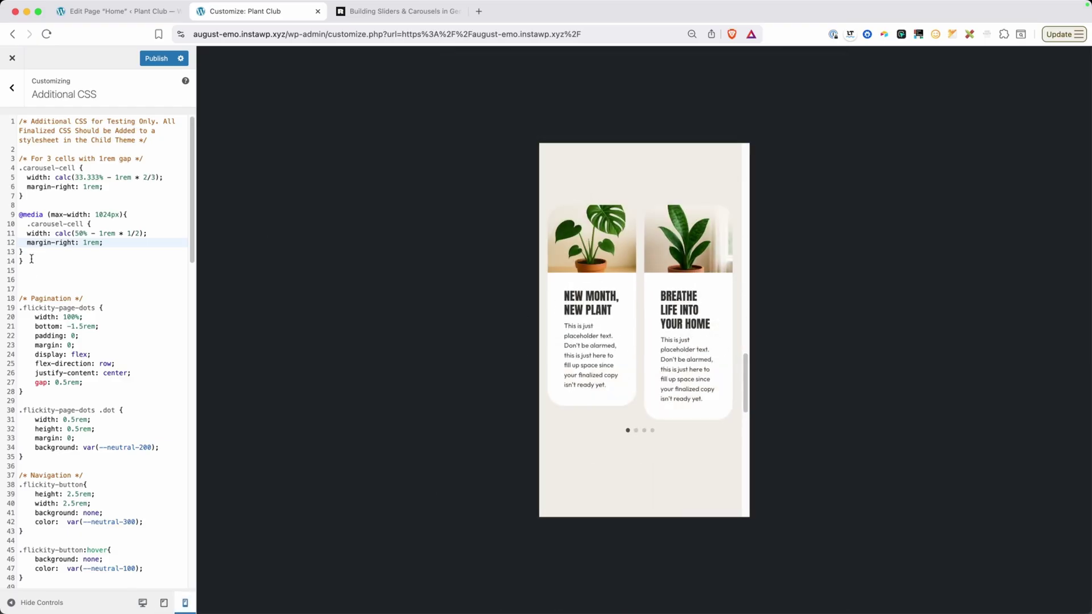
# Step: Duplicate the 1024px media block below it and change the copy's breakpoint to 768px
pyautogui.moveTo(31, 259); pyautogui.dragTo(7, 215)
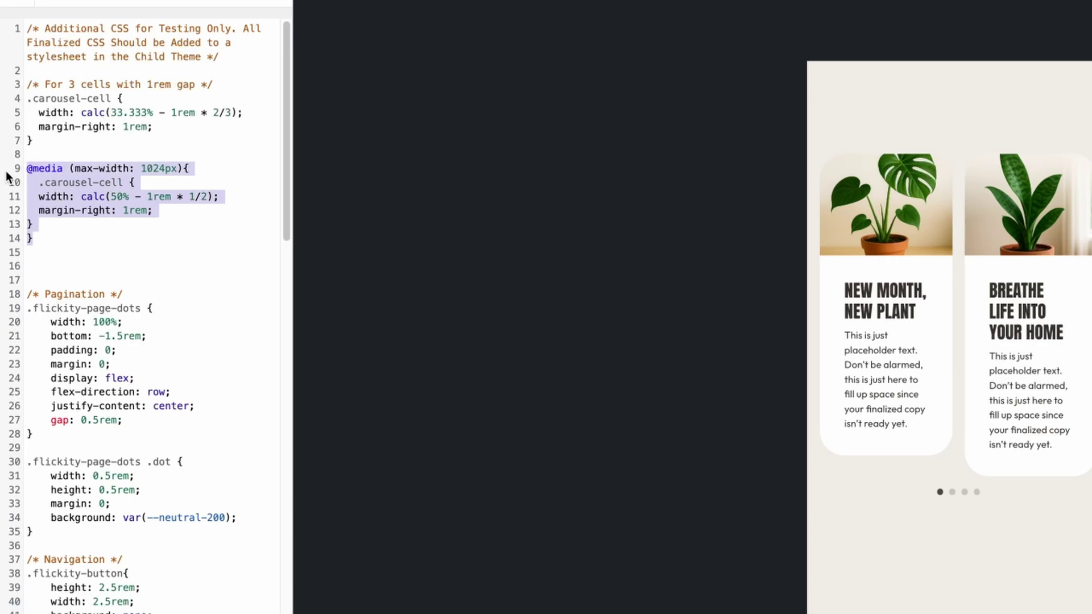
pyautogui.click(54, 238)
pyautogui.press('Return')
pyautogui.press('Return')
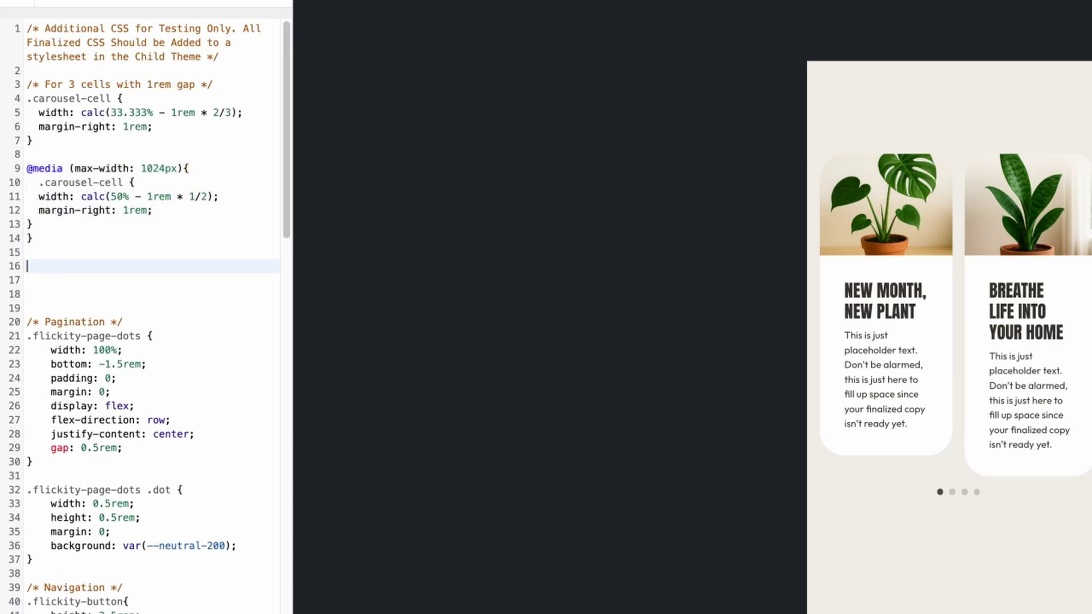
pyautogui.hotkey('ctrl', 'v')
pyautogui.moveTo(141, 266); pyautogui.dragTo(162, 262)
pyautogui.write('768')
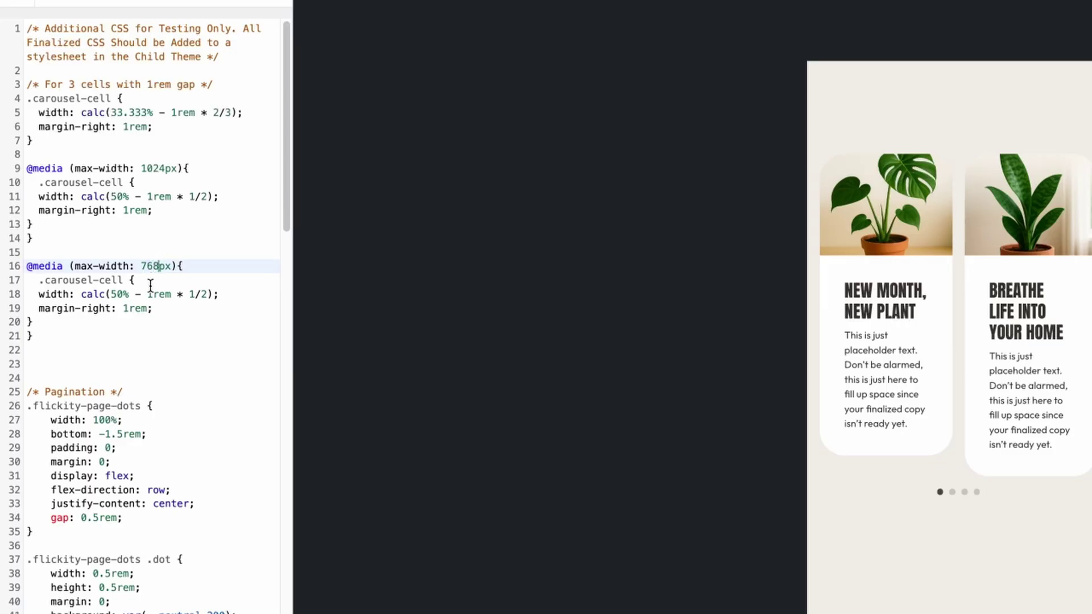
# Step: Set the 768px block's cell width to 100%, check one card per view, and publish
pyautogui.moveTo(214, 294); pyautogui.dragTo(85, 294)
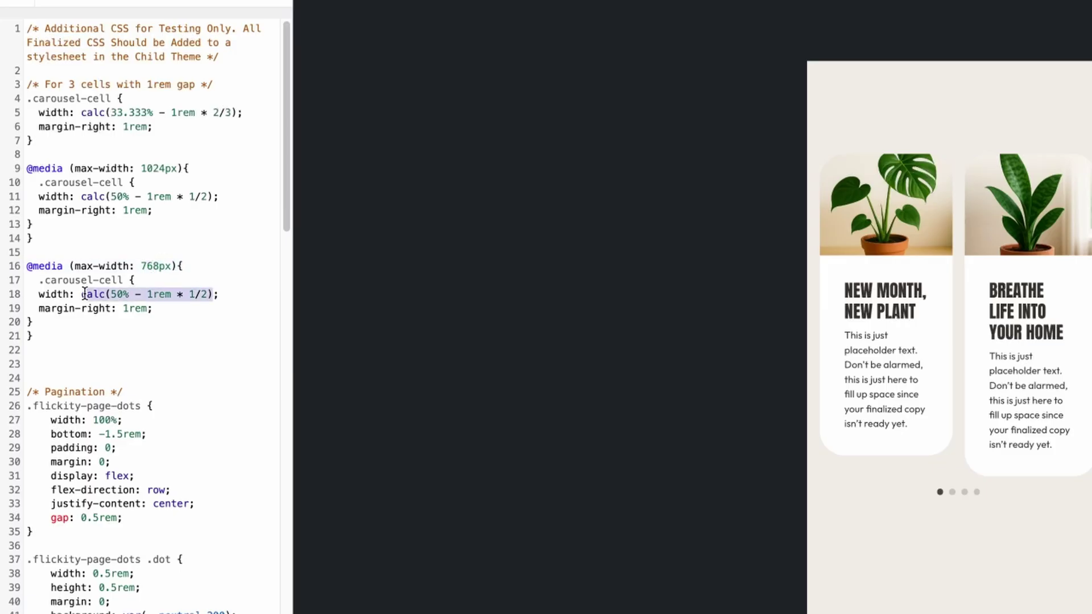
pyautogui.write('100%;')
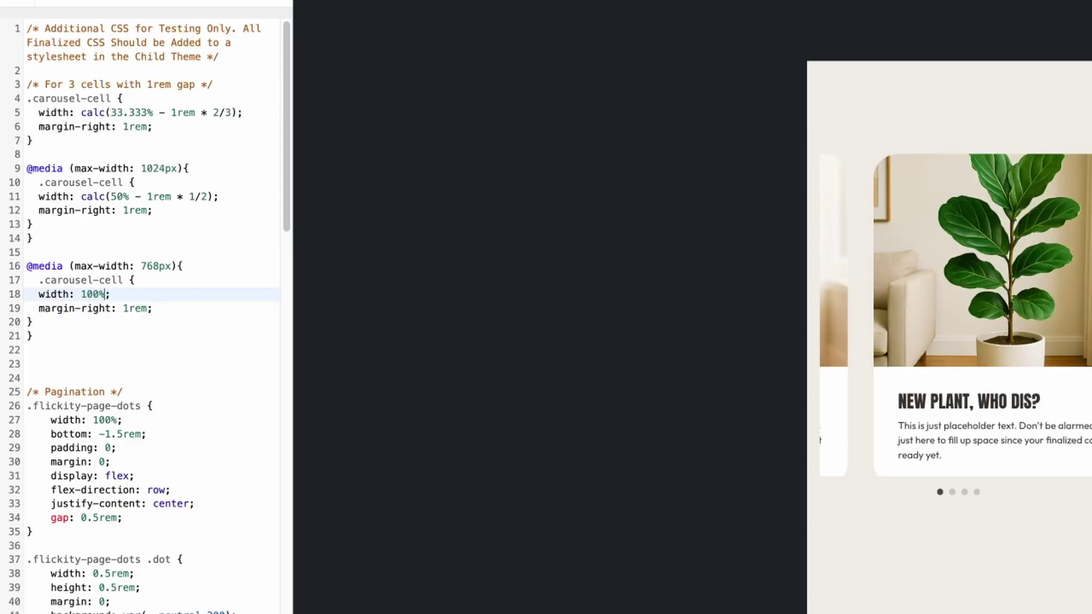
pyautogui.moveTo(574, 331); pyautogui.dragTo(713, 313)
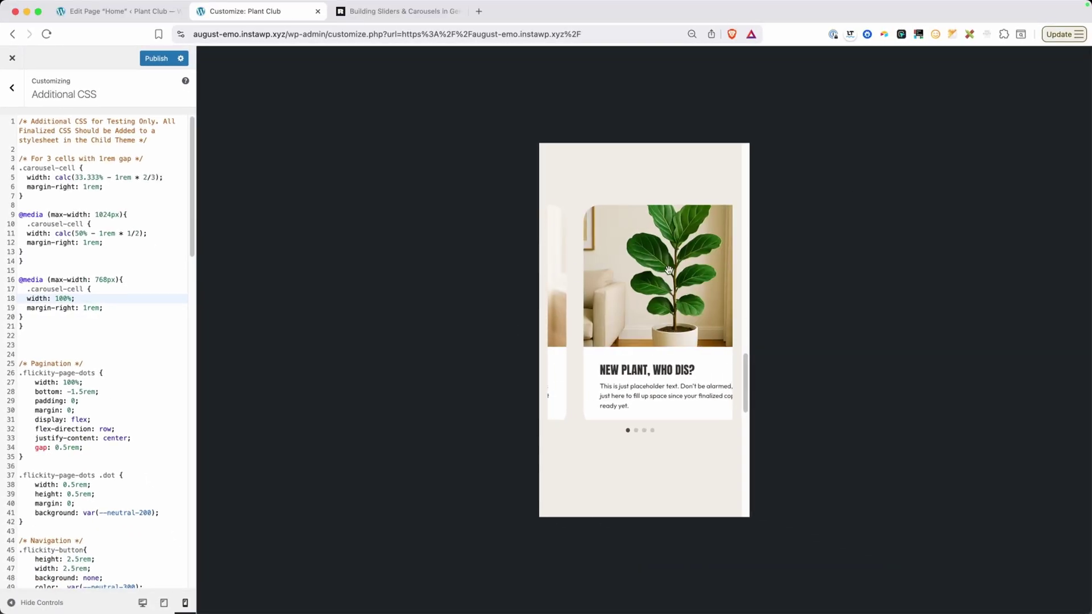
pyautogui.click(164, 60)
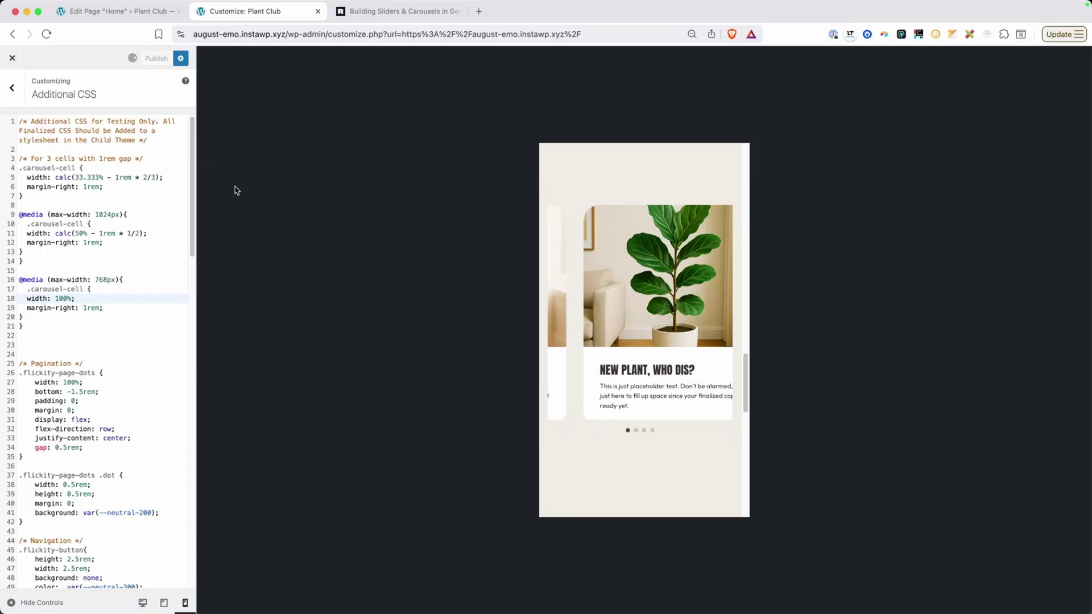
# Step: Close the Customizer and swipe the live carousel in DevTools responsive mode at 456 px width
pyautogui.click(13, 62)
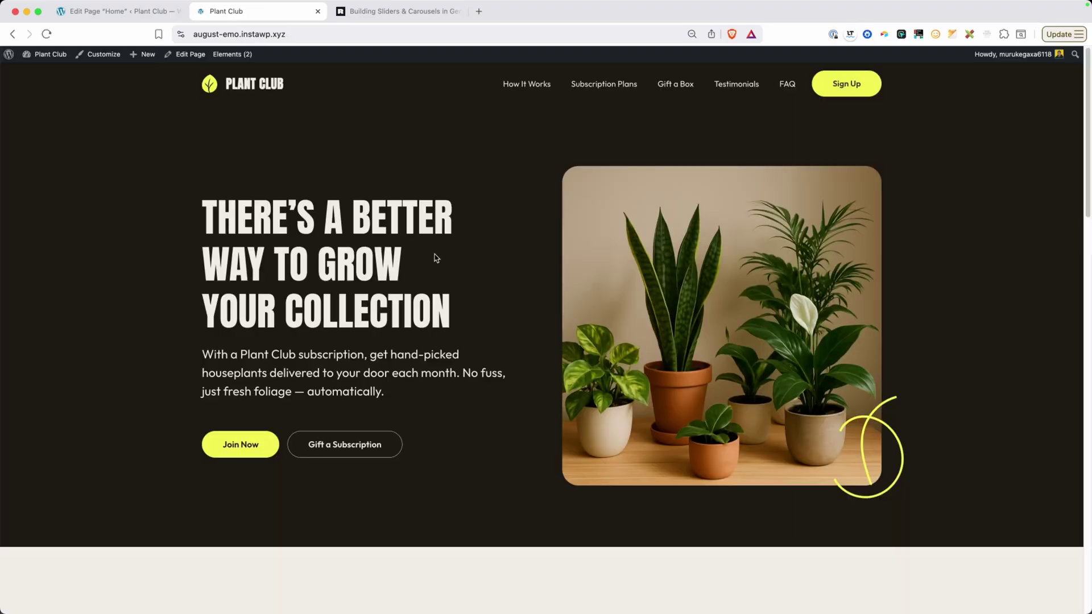
pyautogui.rightClick(405, 241)
pyautogui.click(443, 368)
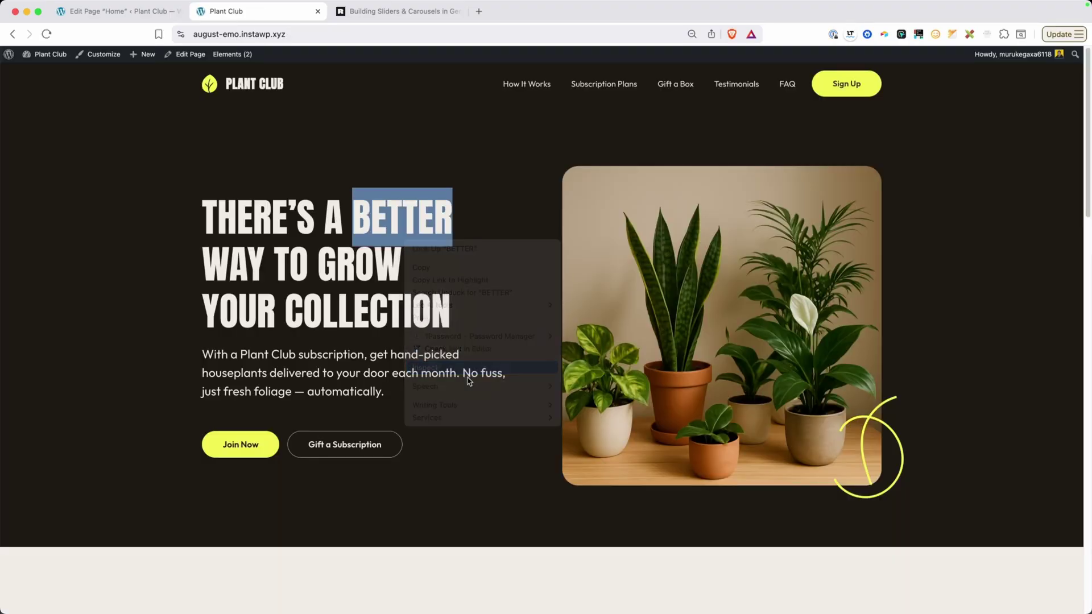
pyautogui.scroll(-5, 417, 313)
pyautogui.scroll(-15, 417, 312)
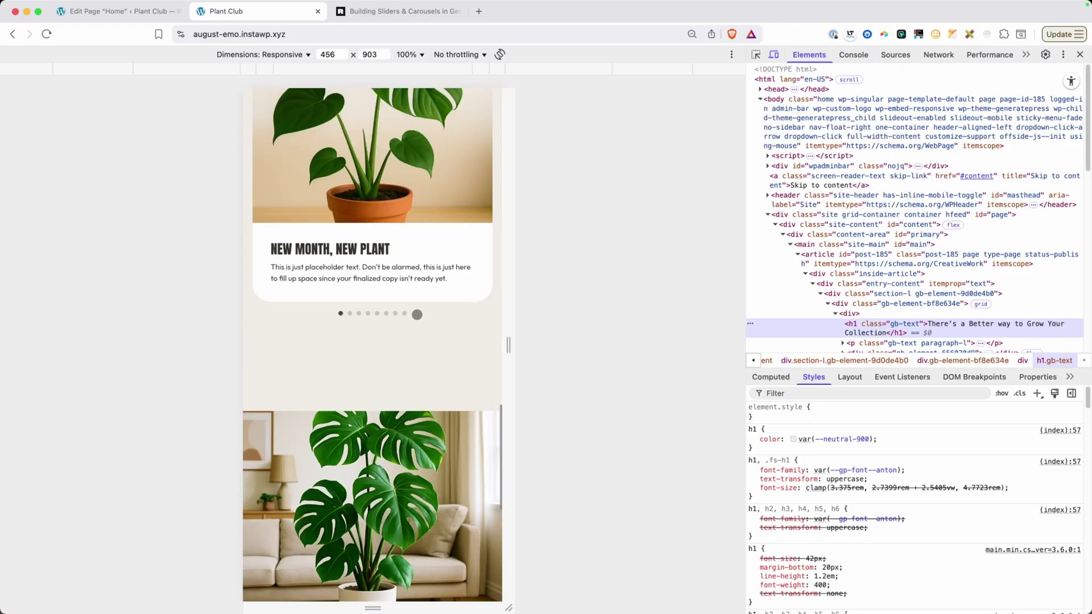
pyautogui.scroll(4, 418, 307)
pyautogui.moveTo(443, 341); pyautogui.dragTo(388, 341)
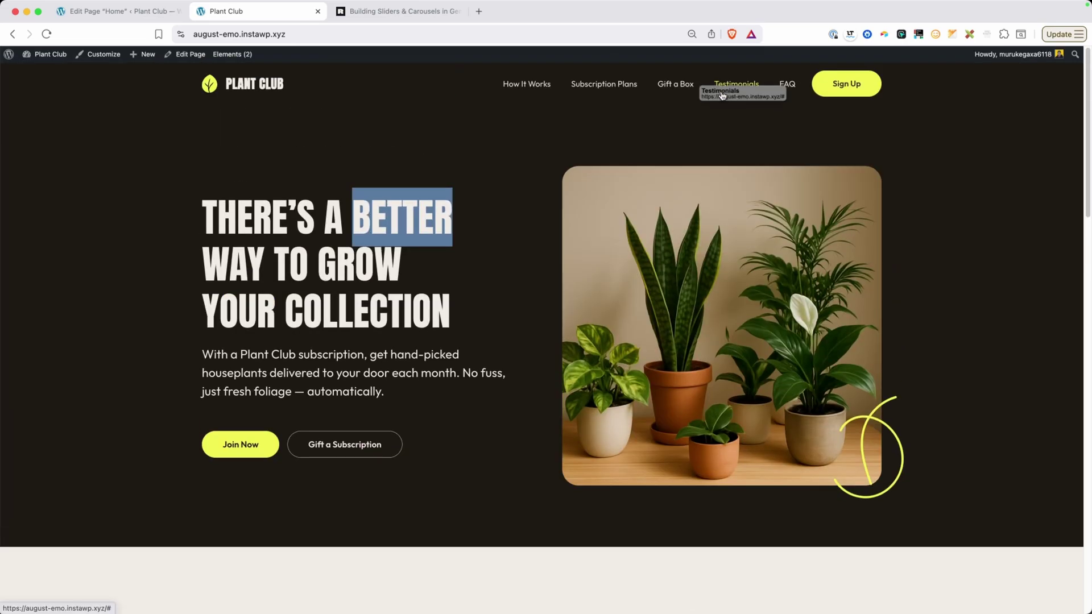
# Step: Use Tab and Enter on the carousel arrows to go back one page, then forward to the last page
pyautogui.press('Tab')
pyautogui.press('Tab')
pyautogui.press('Tab')
pyautogui.press('Tab')
pyautogui.press('Tab')
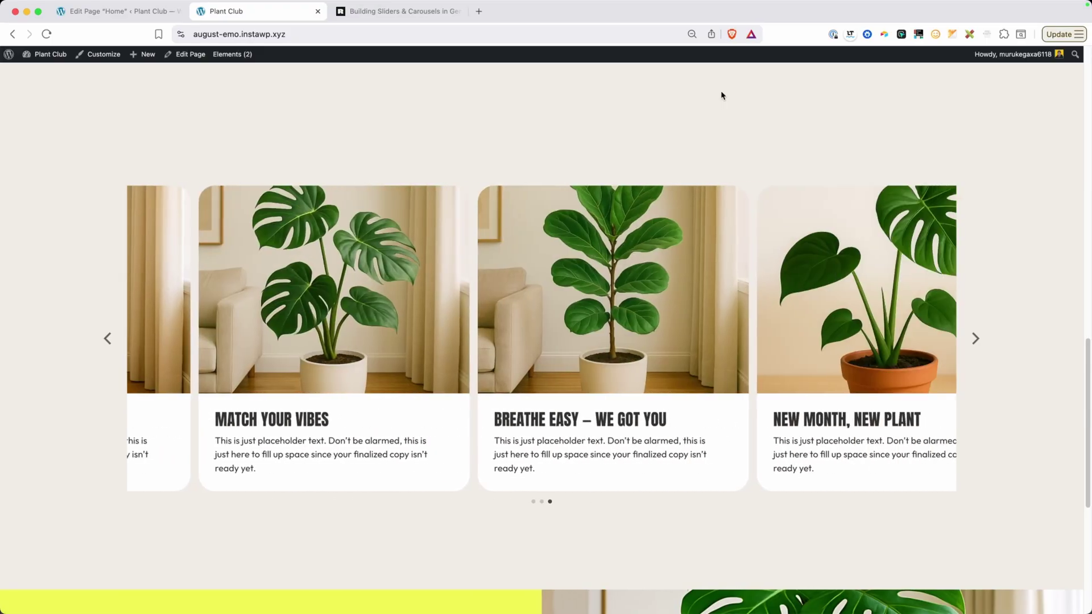
pyautogui.press('Tab')
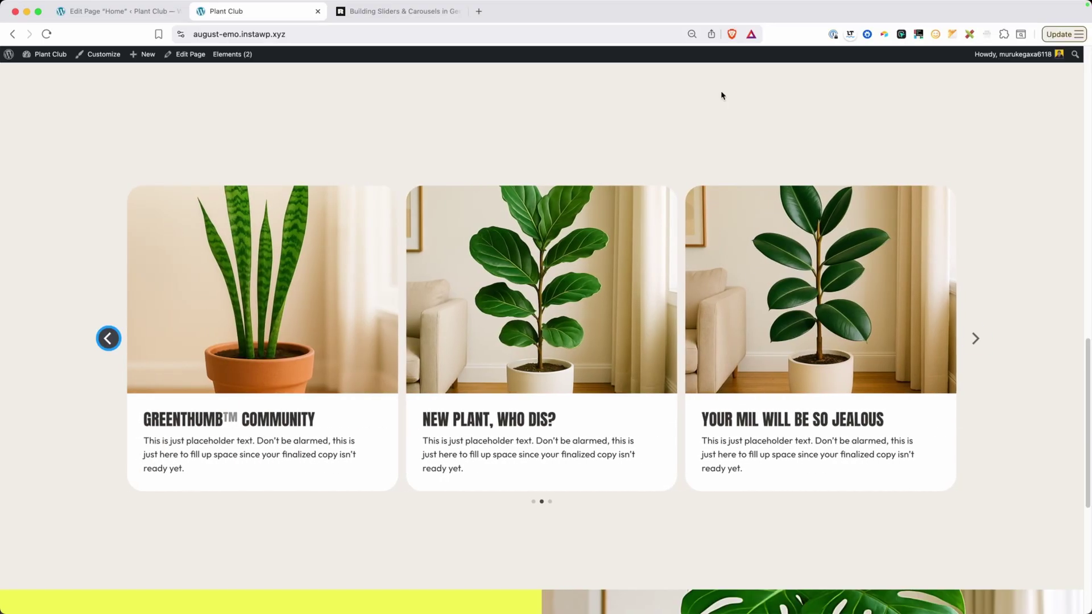
pyautogui.press('Tab')
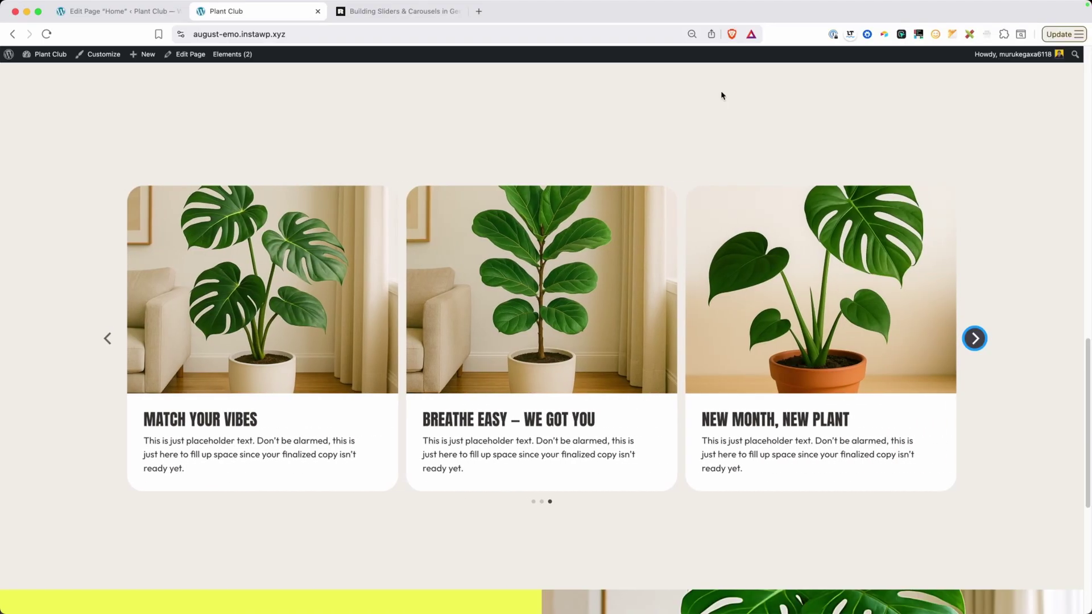
pyautogui.hotkey('shift', 'Tab')
pyautogui.press('Return')
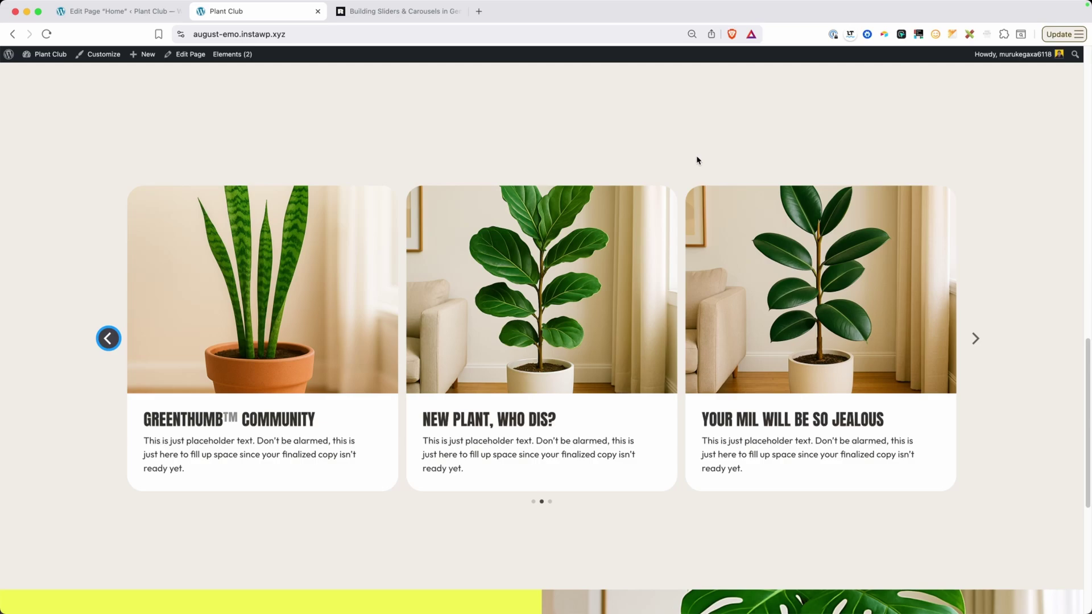
pyautogui.press('Tab')
pyautogui.press('Return')
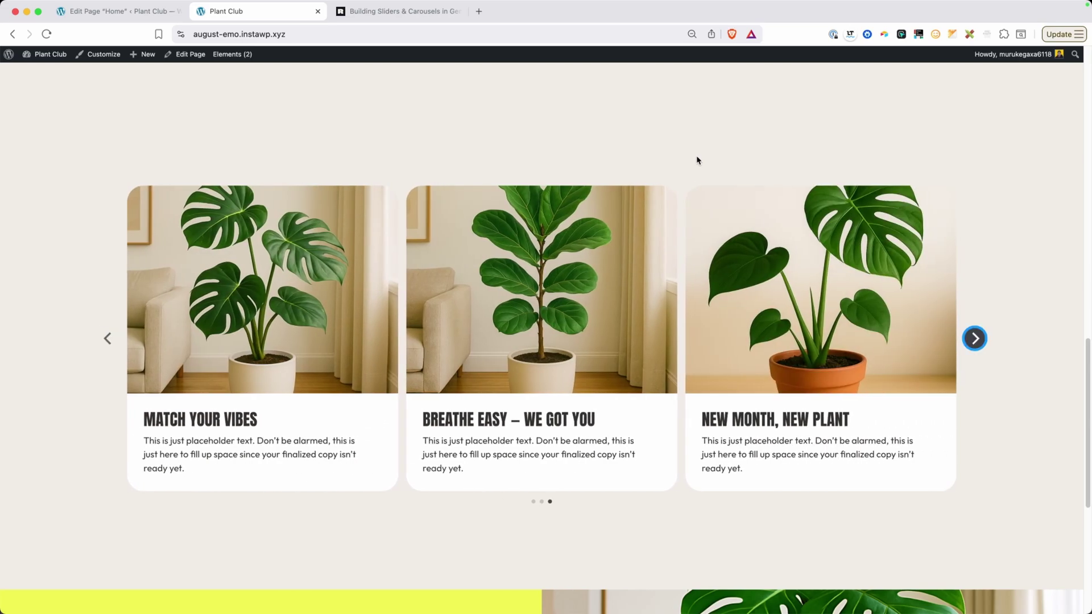
pyautogui.press('Tab')
pyautogui.hotkey('shift', 'Tab')
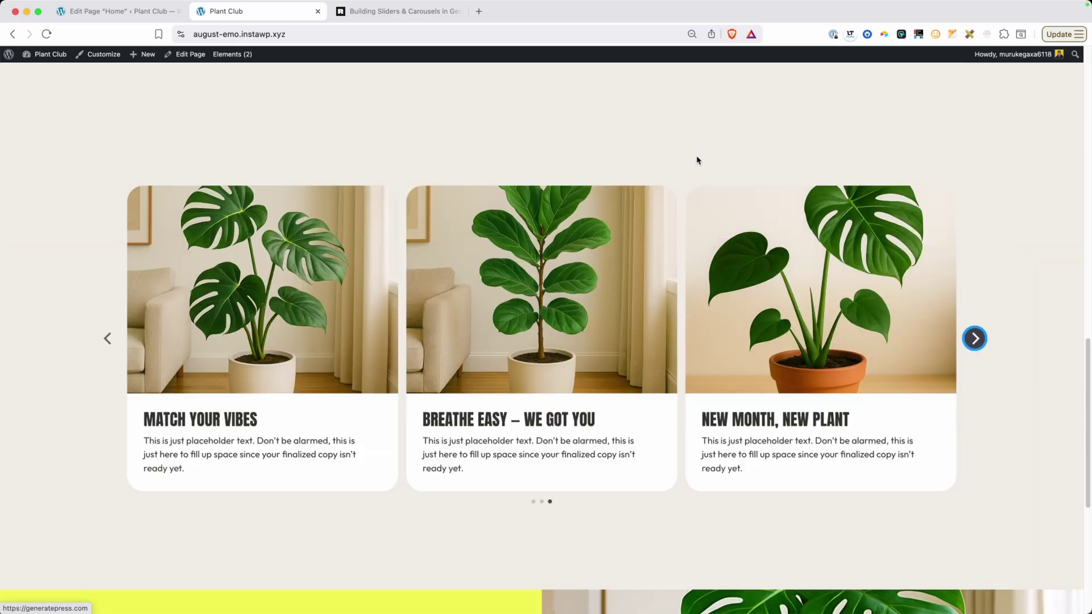